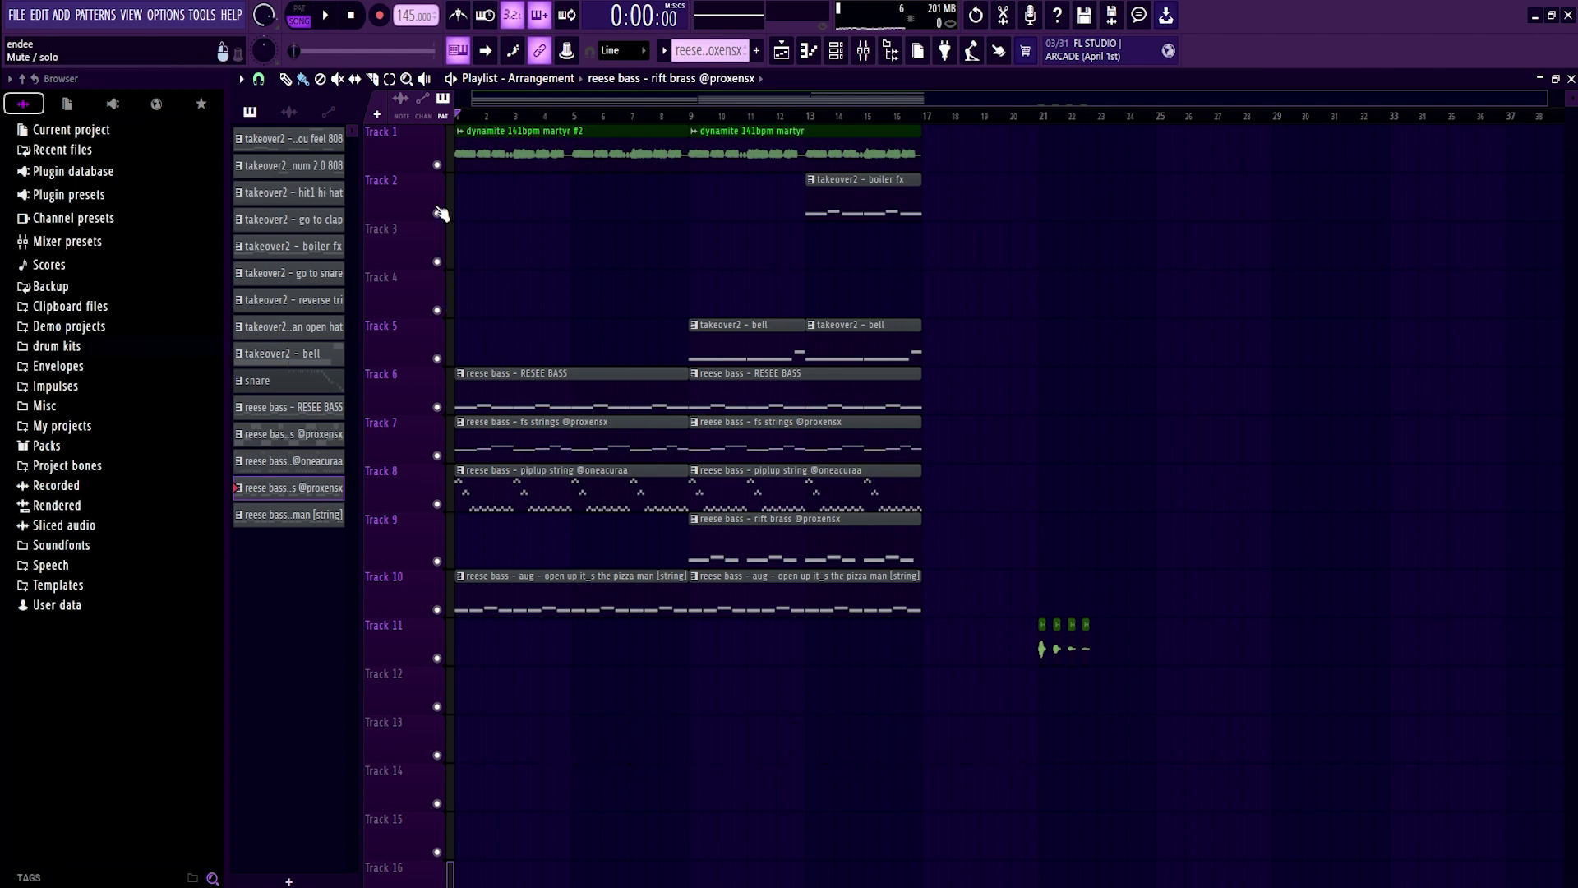
# Solo Track 1's dynamite loop, muting the bell and reese bass layers
pyautogui.rightClick(438, 165)
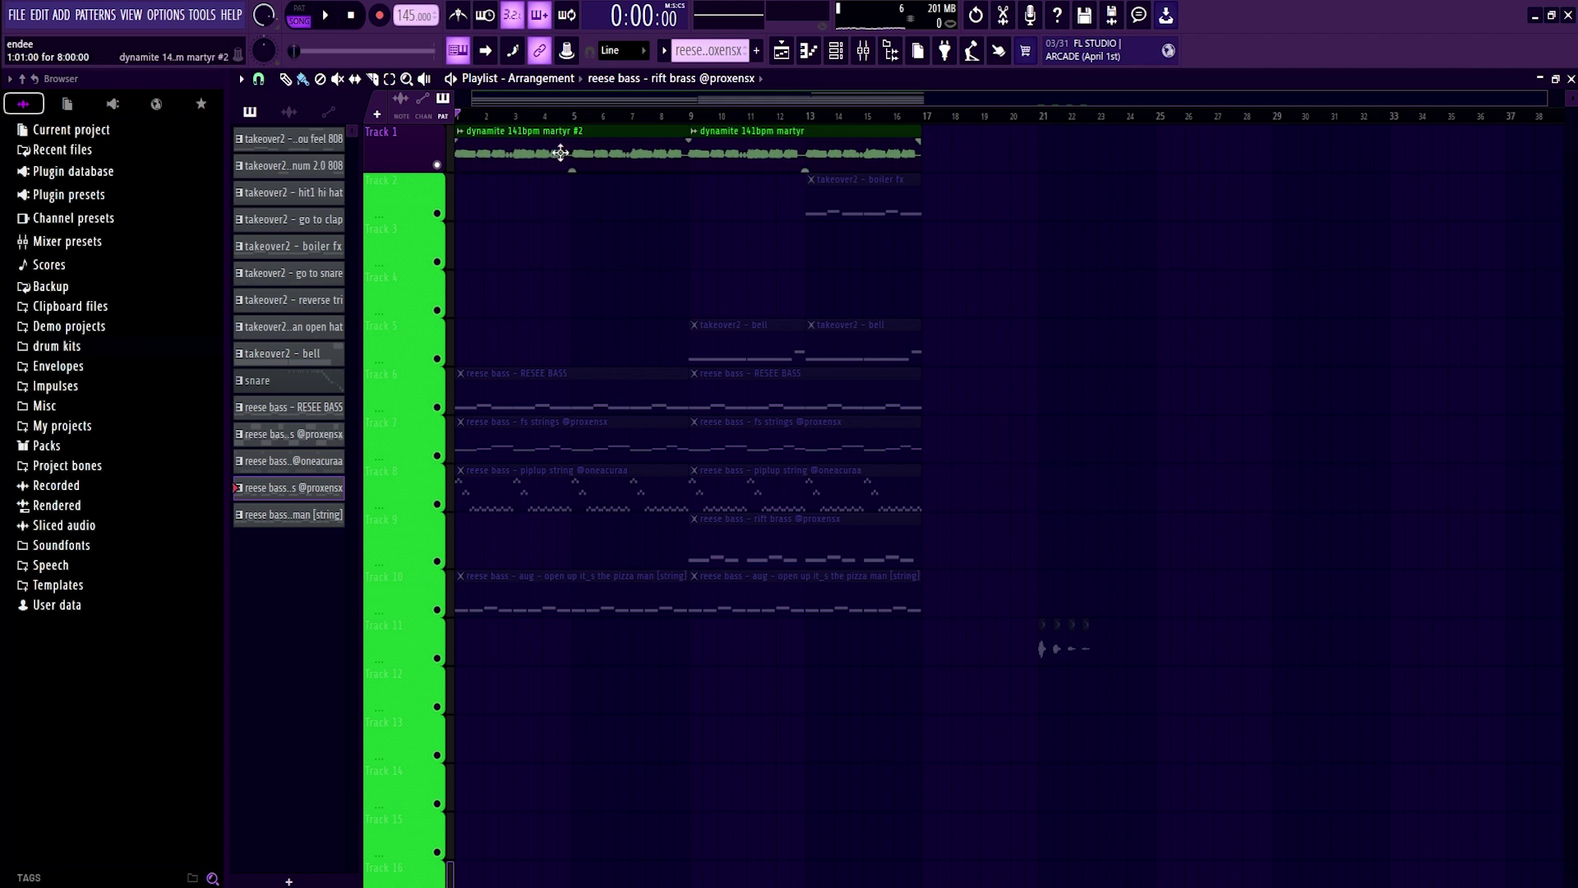
# Inspect the sample settings of the two dynamite loop clips on Track 1, then close them
pyautogui.moveTo(823, 128); pyautogui.dragTo(407, 168)
pyautogui.moveTo(614, 119); pyautogui.dragTo(612, 121)
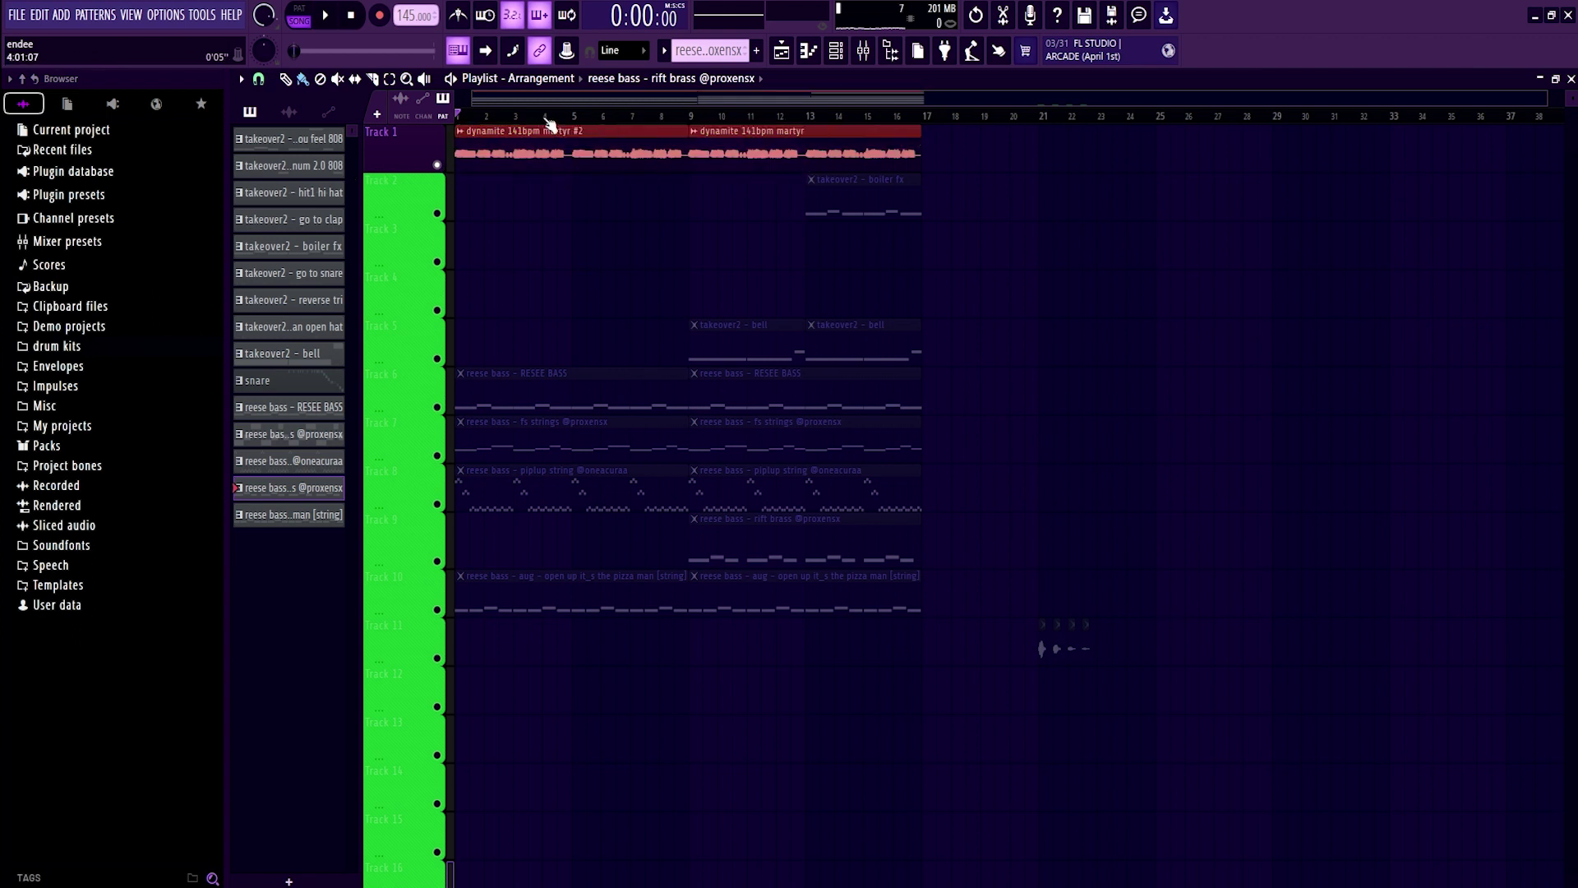
pyautogui.doubleClick(616, 137)
pyautogui.doubleClick(763, 154)
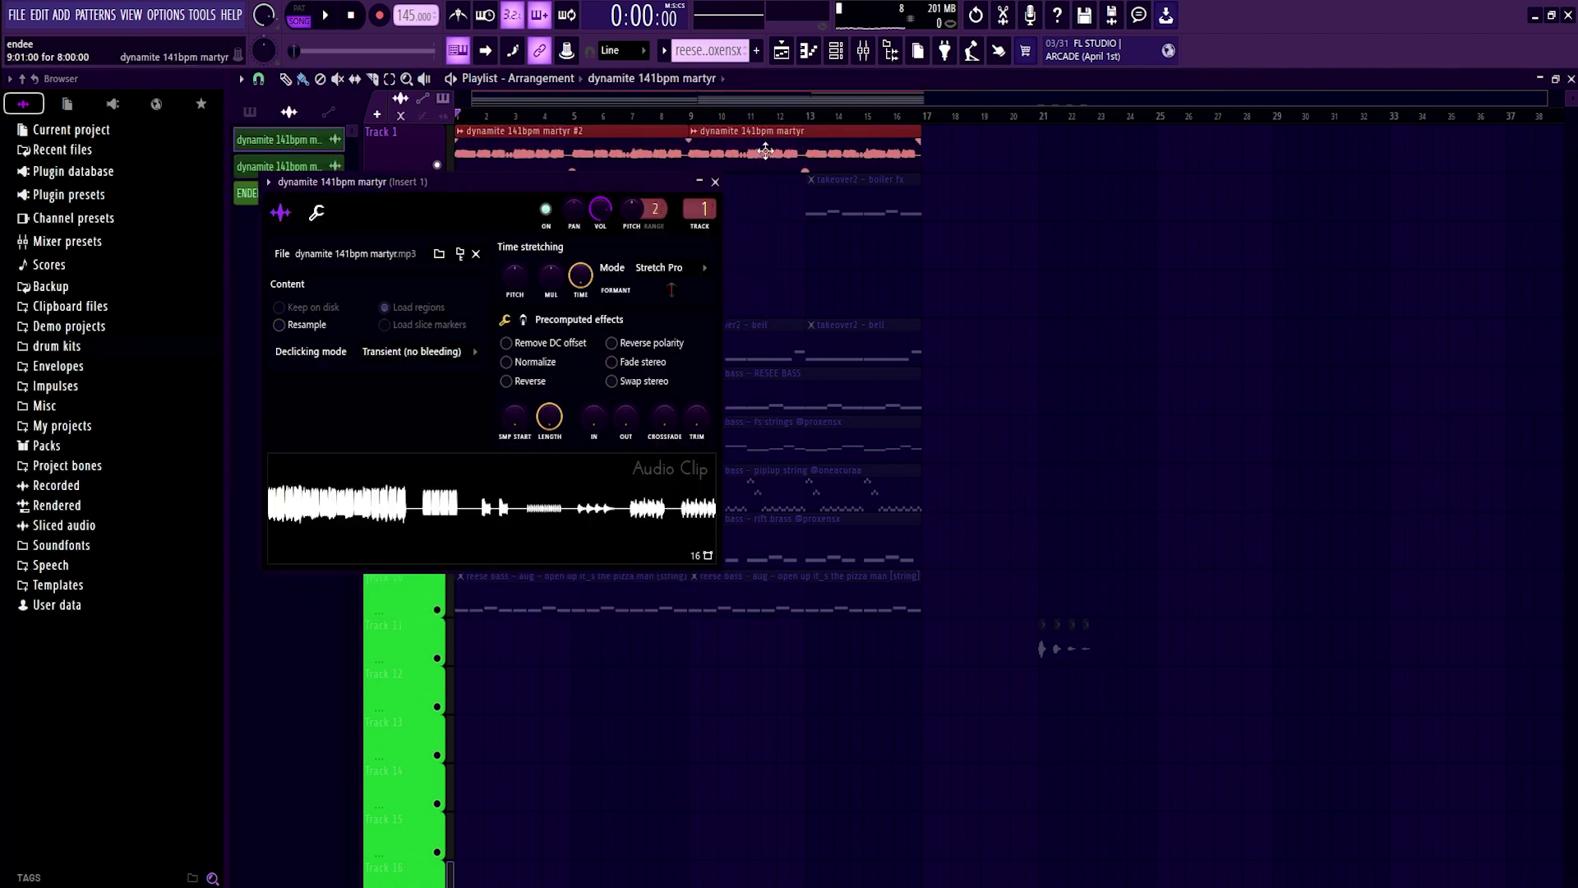
pyautogui.click(715, 183)
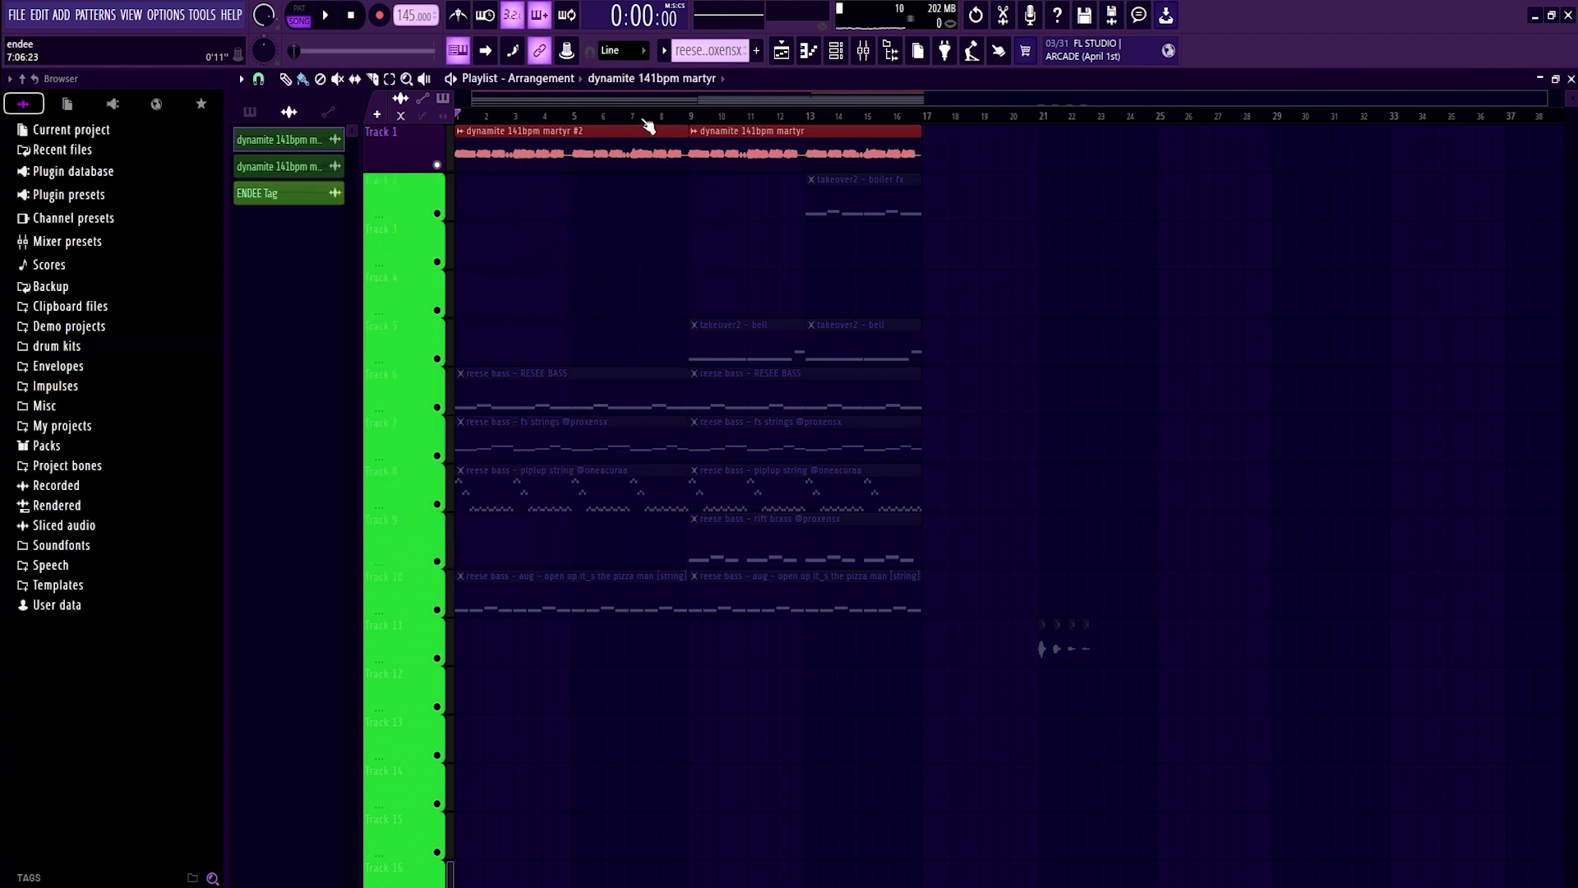
# Inspect Fruity parametric EQ 2 on mixer Insert 21, then unsolo Track 1 and stop playback
pyautogui.click(863, 50)
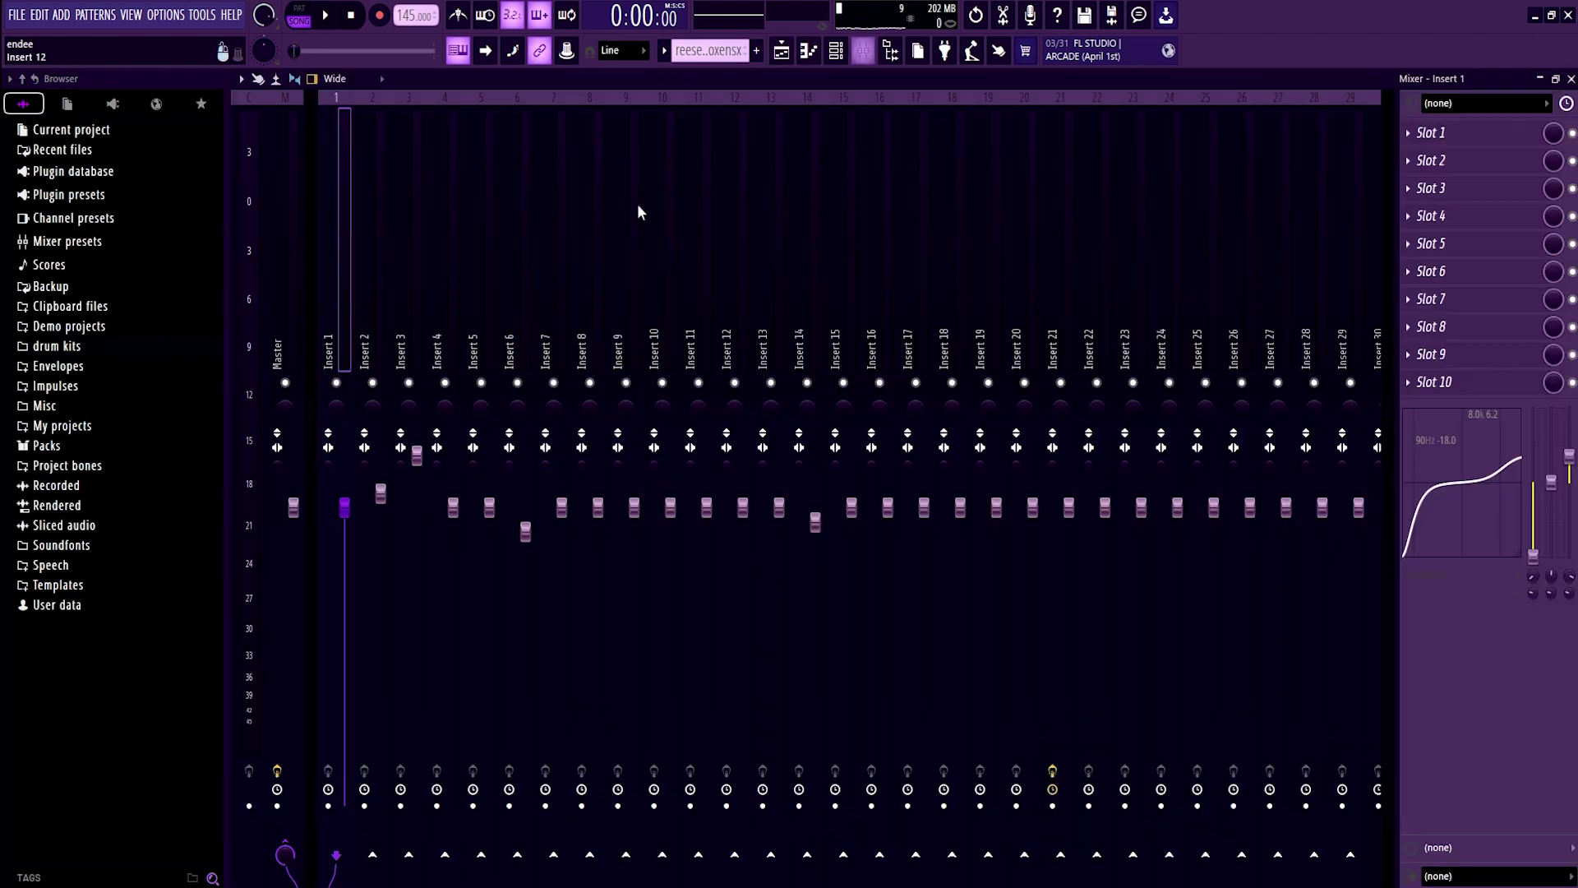
pyautogui.click(1049, 305)
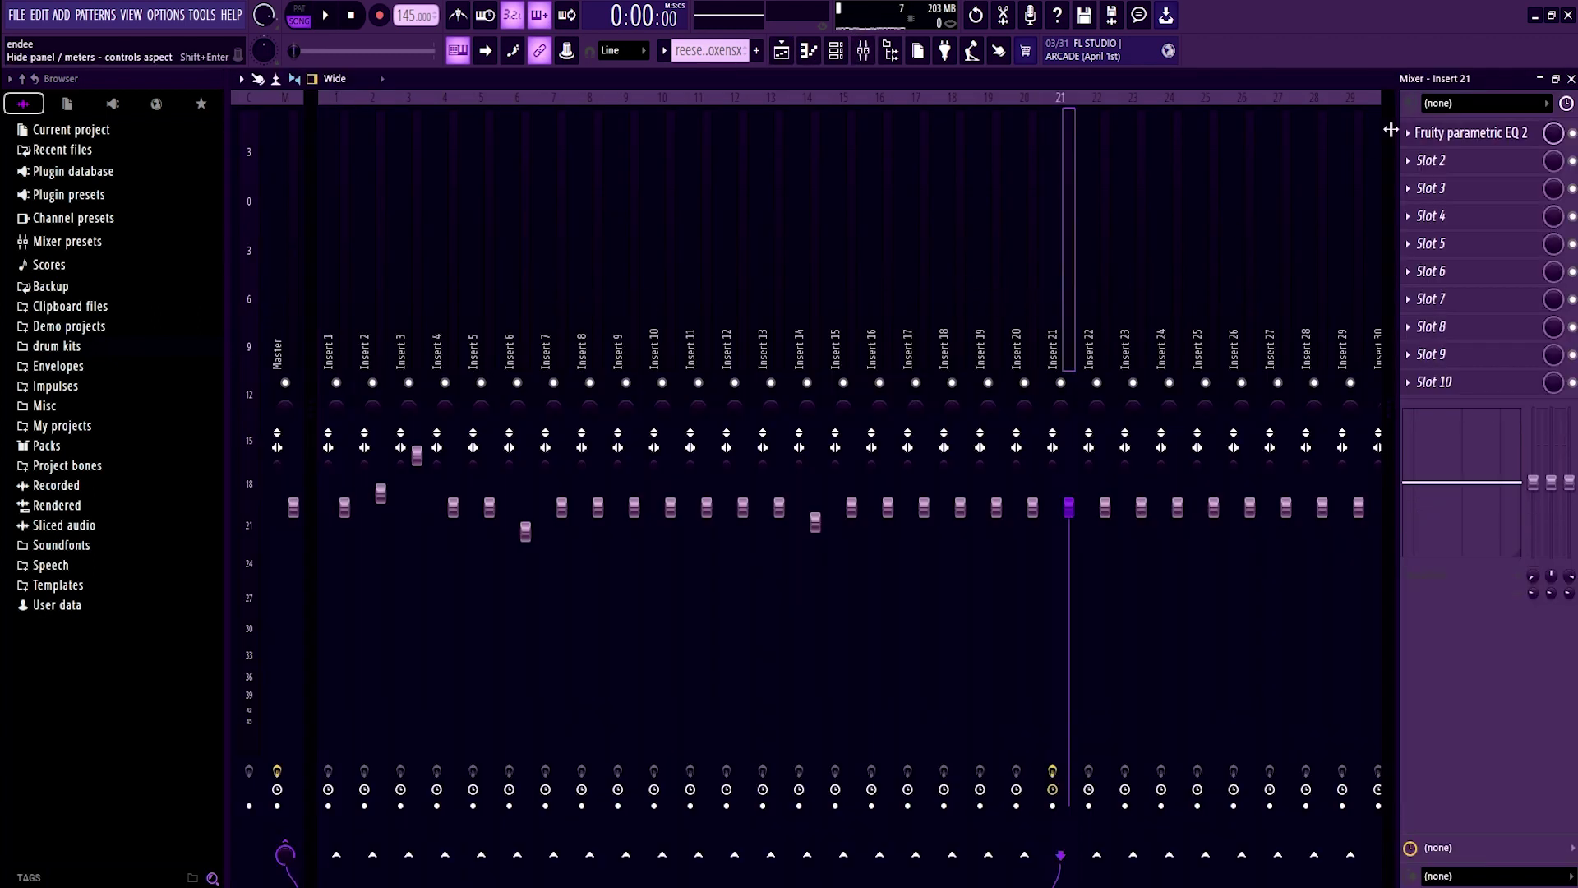
pyautogui.click(1437, 134)
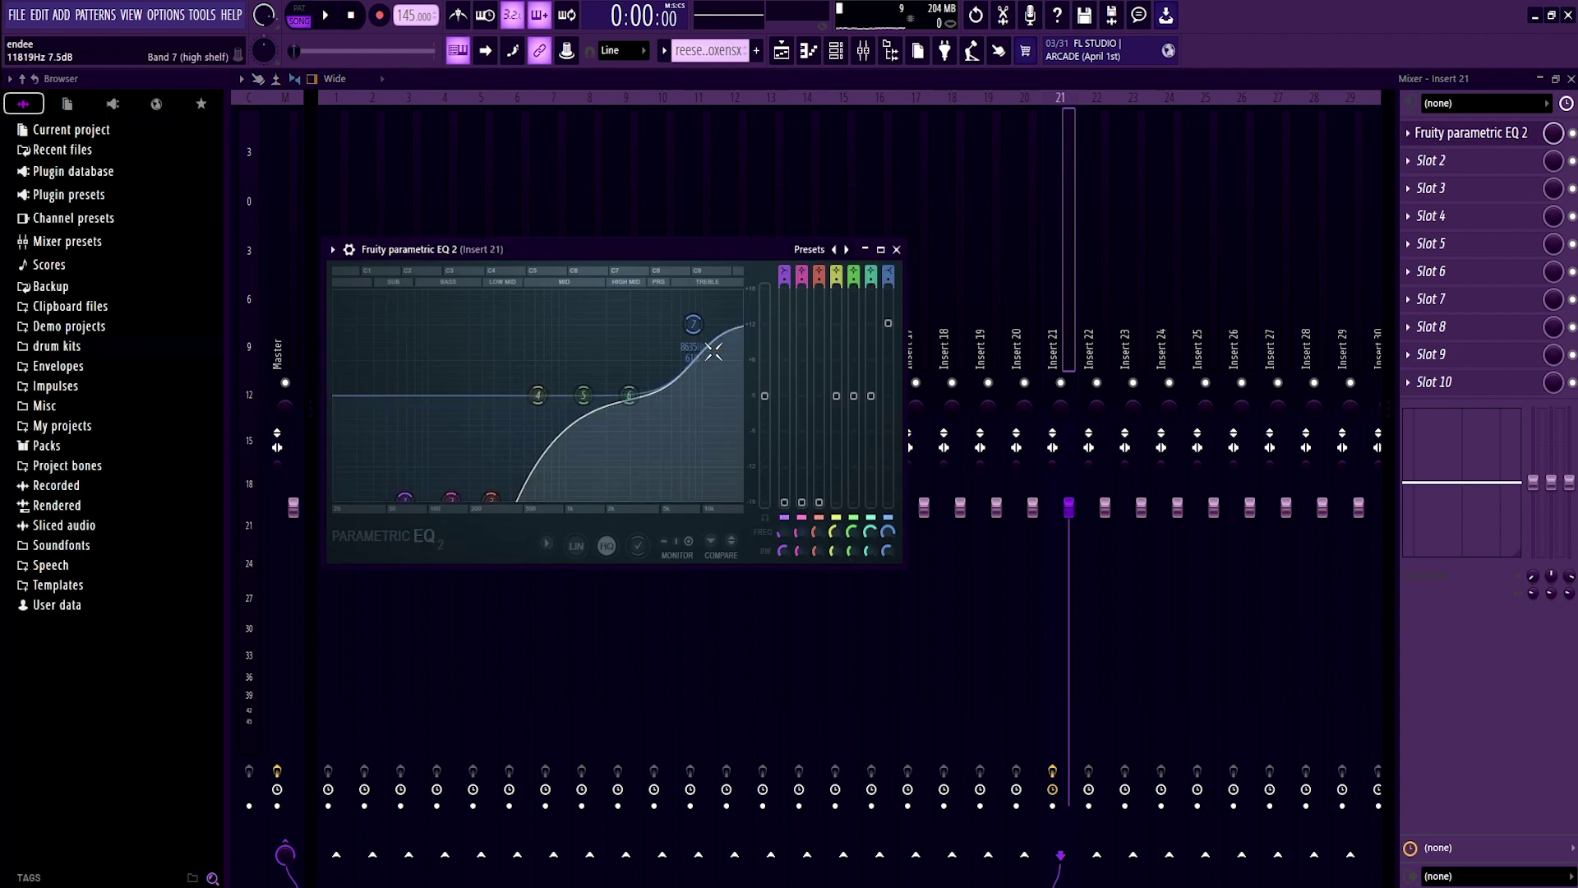
pyautogui.press('Escape')
pyautogui.press('Escape')
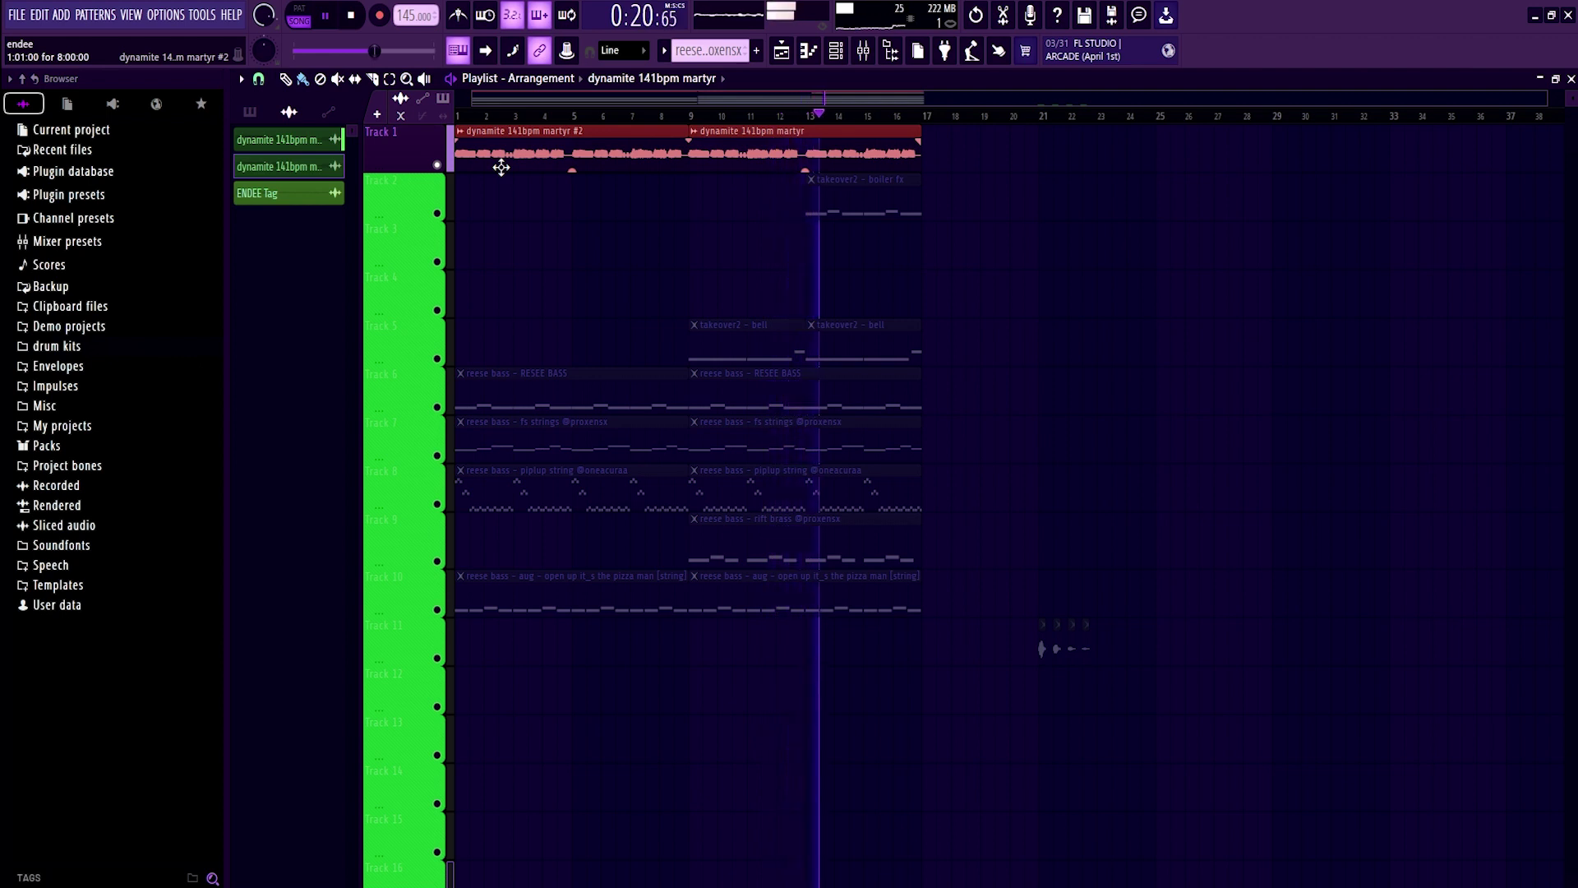
pyautogui.rightClick(438, 166)
pyautogui.press('space')
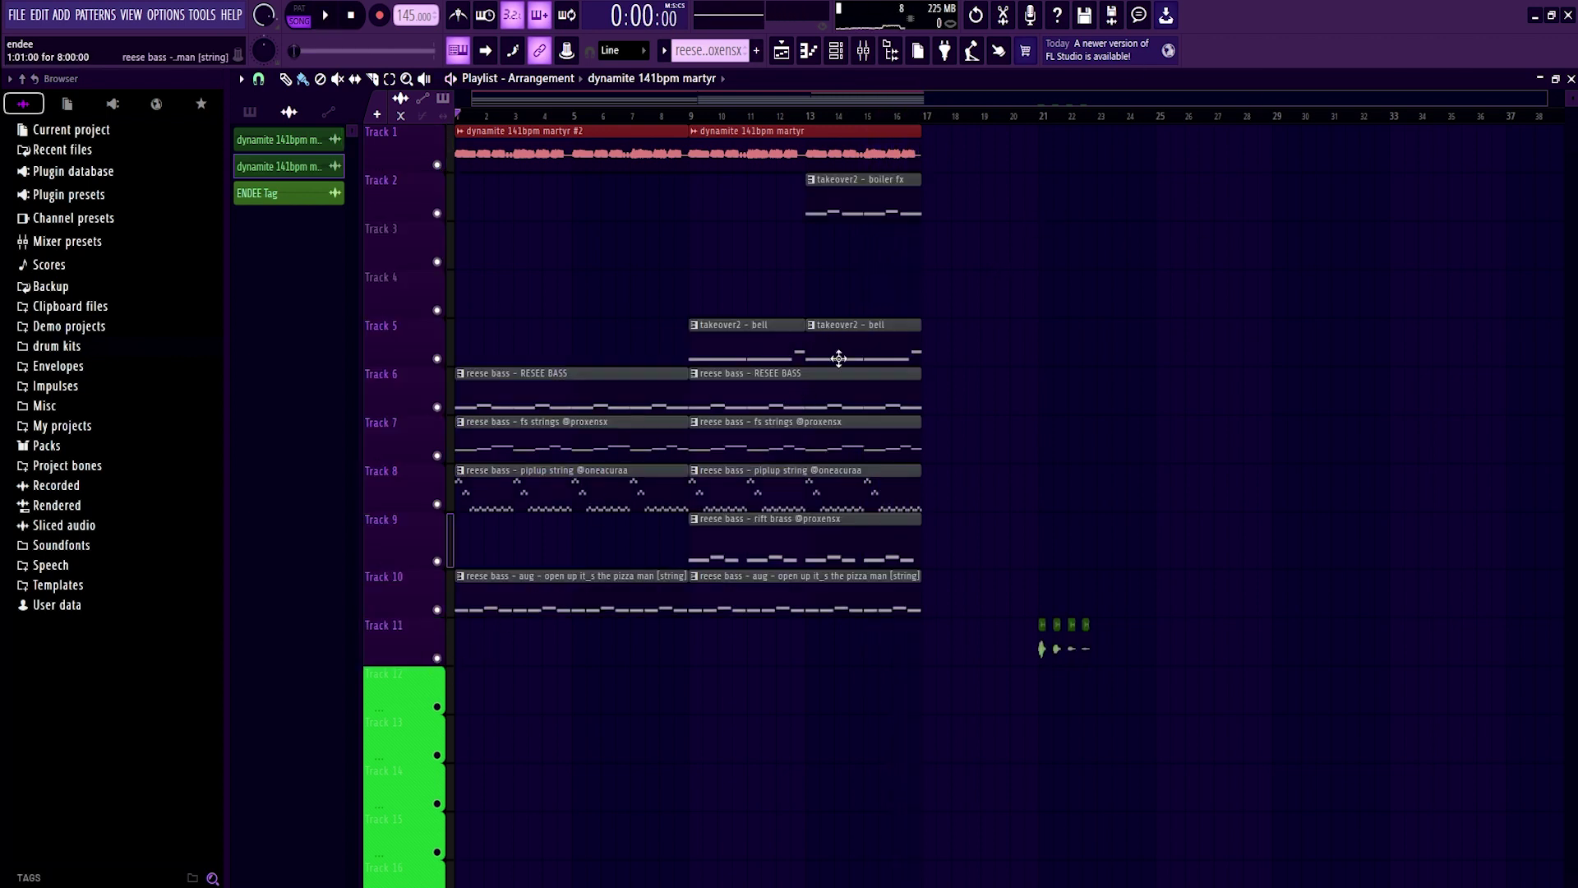
pyautogui.doubleClick(869, 195)
pyautogui.press('Escape')
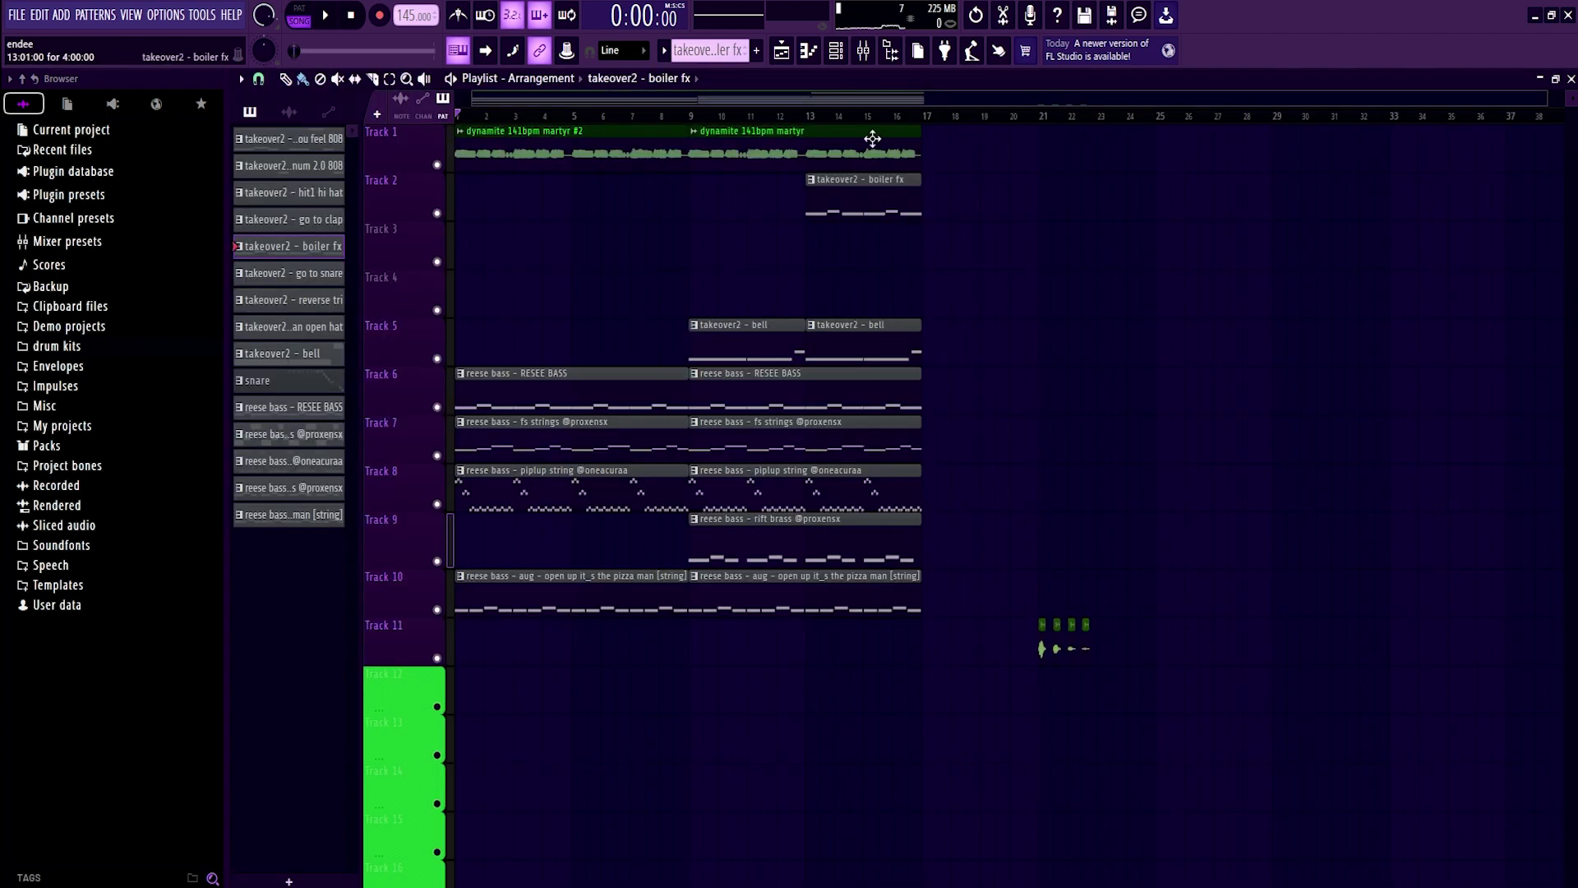
pyautogui.doubleClick(842, 200)
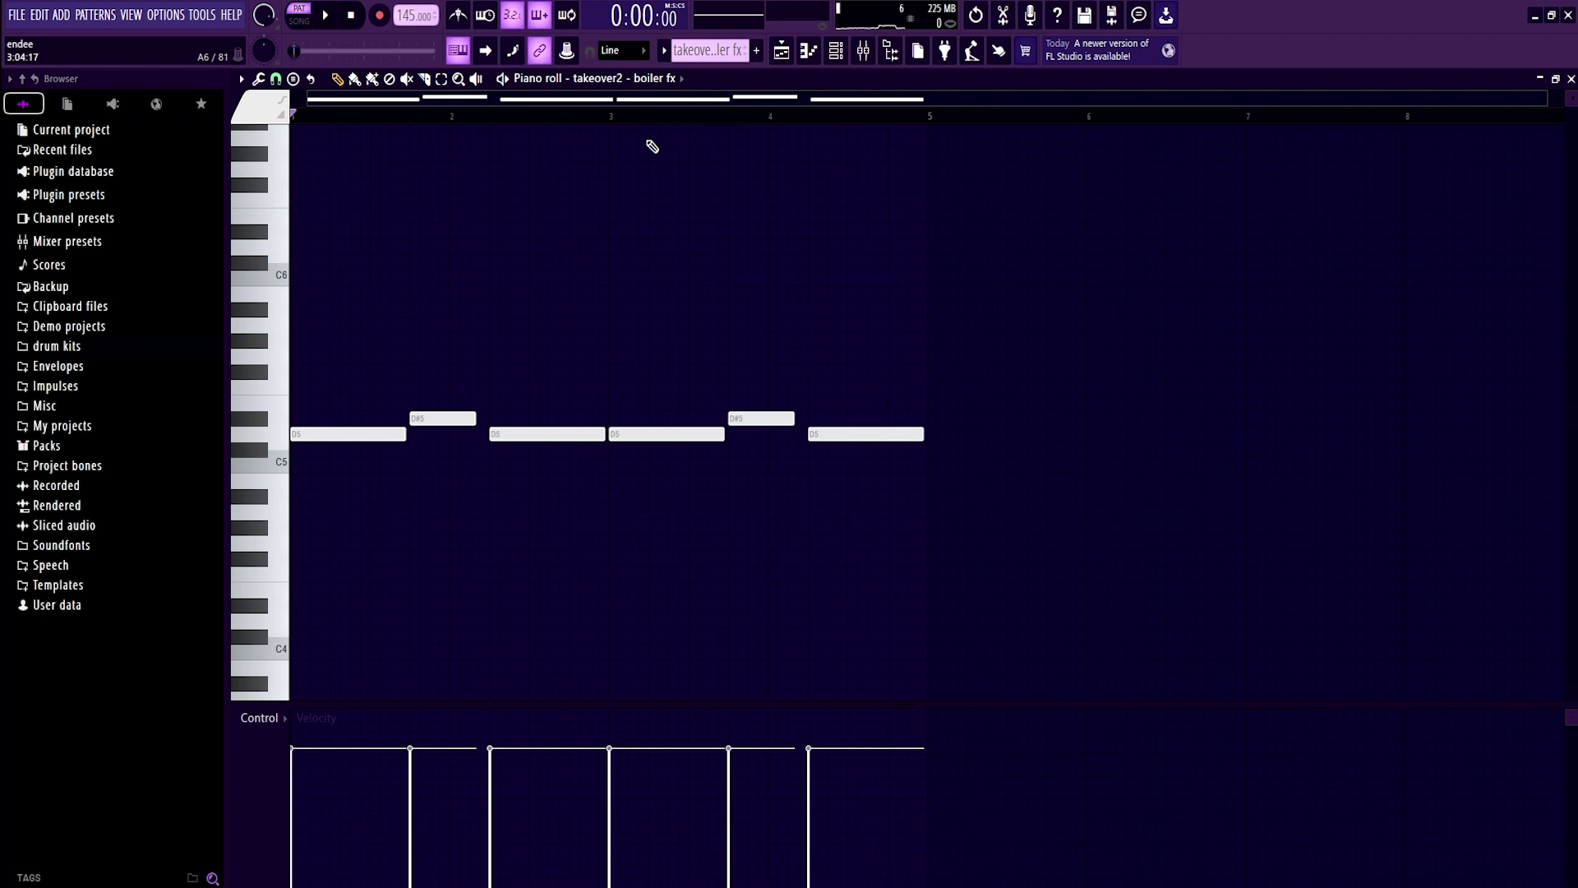
pyautogui.press('space')
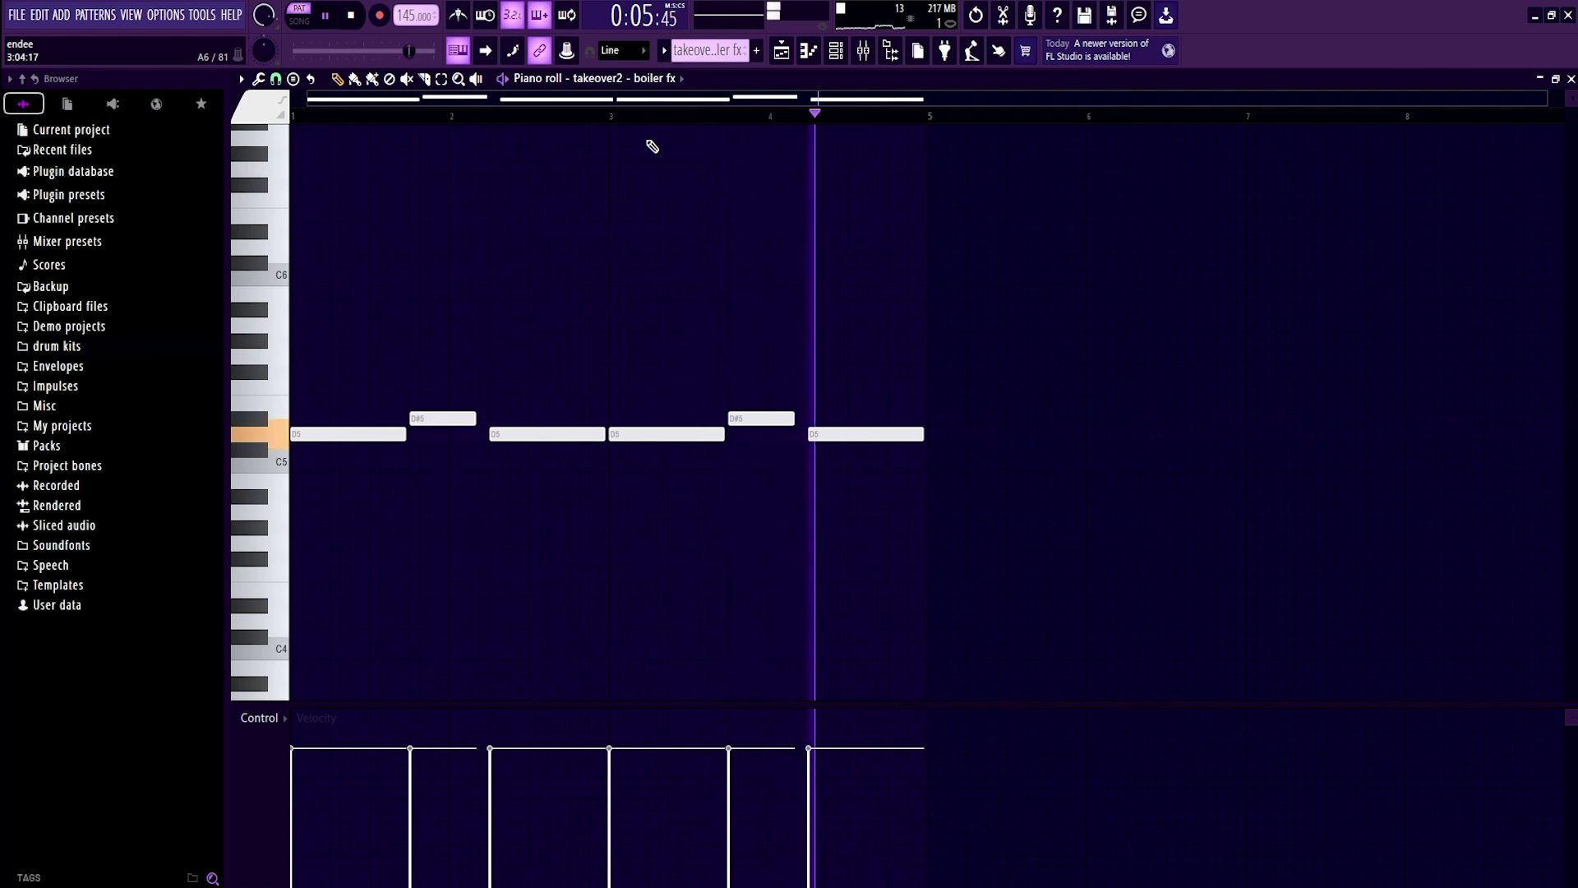
pyautogui.press('space')
pyautogui.press('F5')
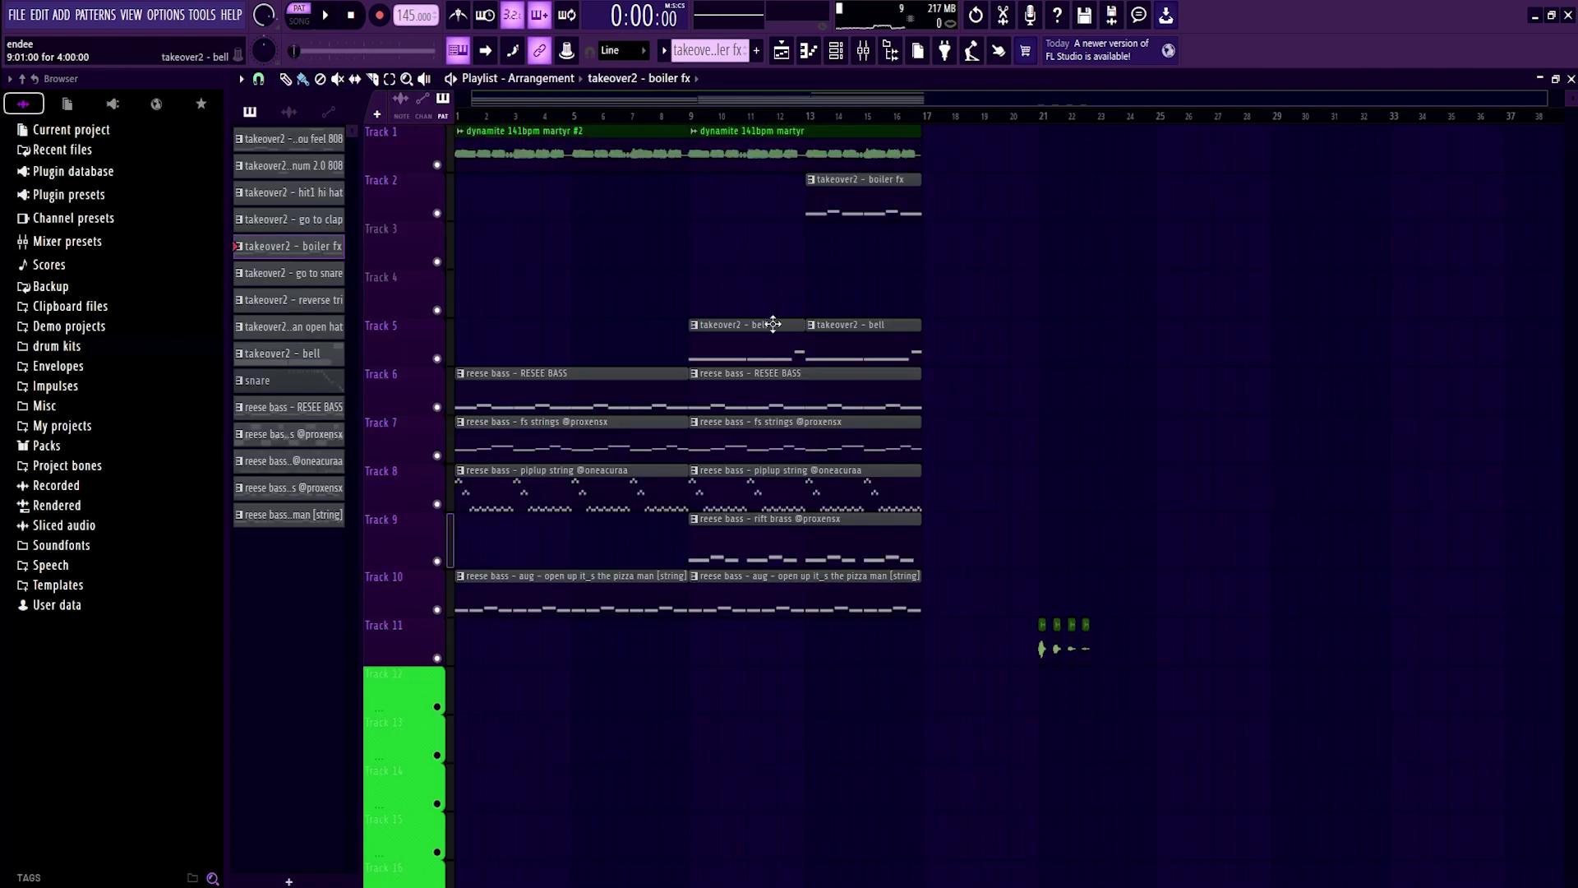
pyautogui.doubleClick(773, 324)
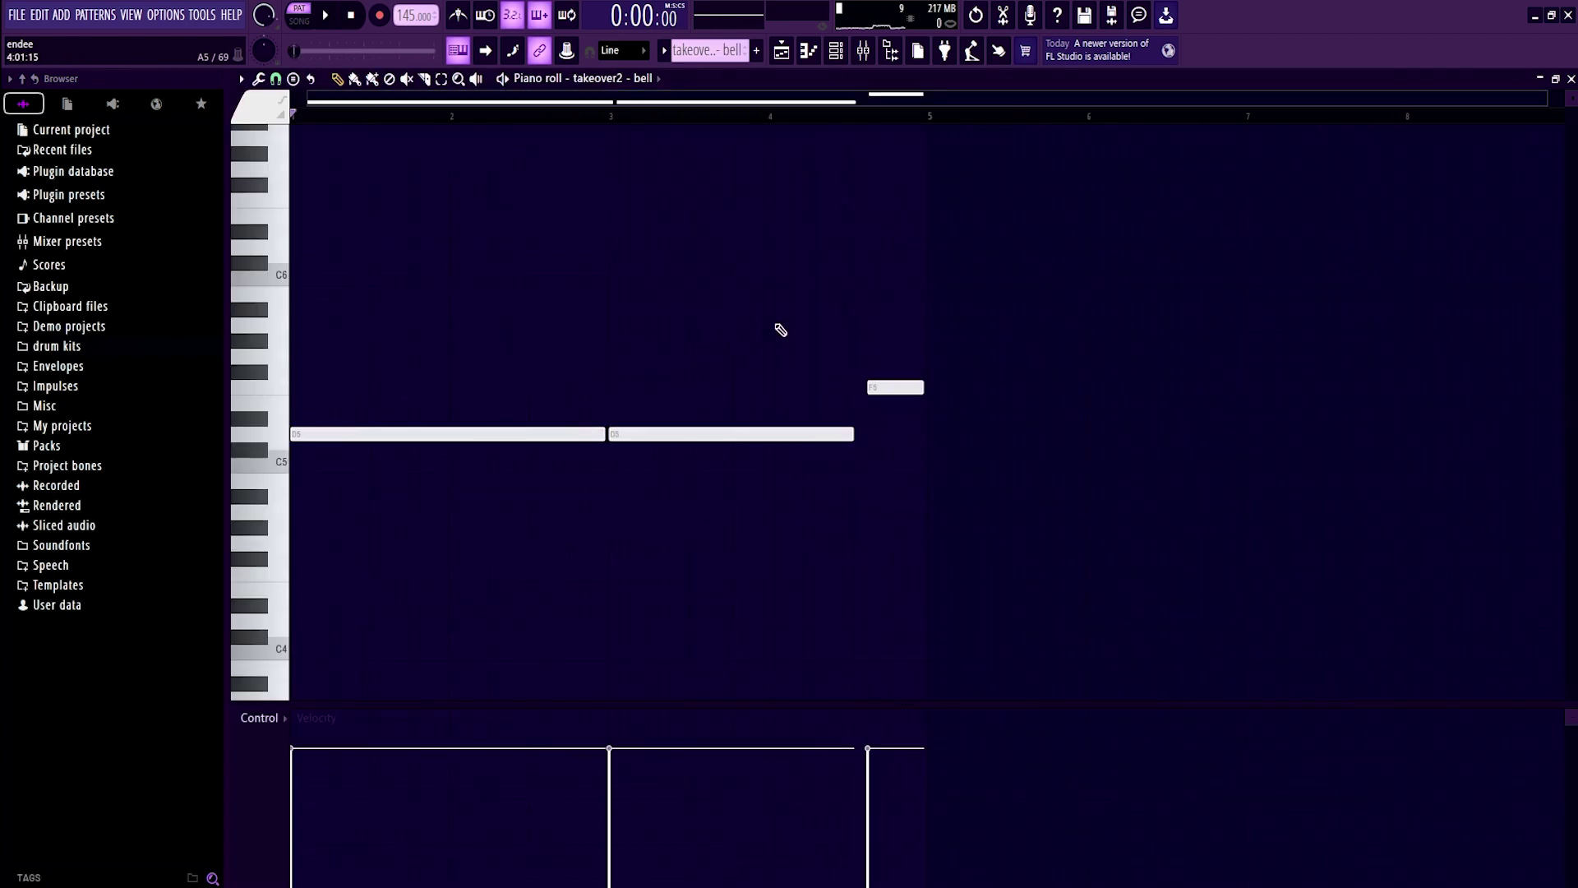
pyautogui.press('space')
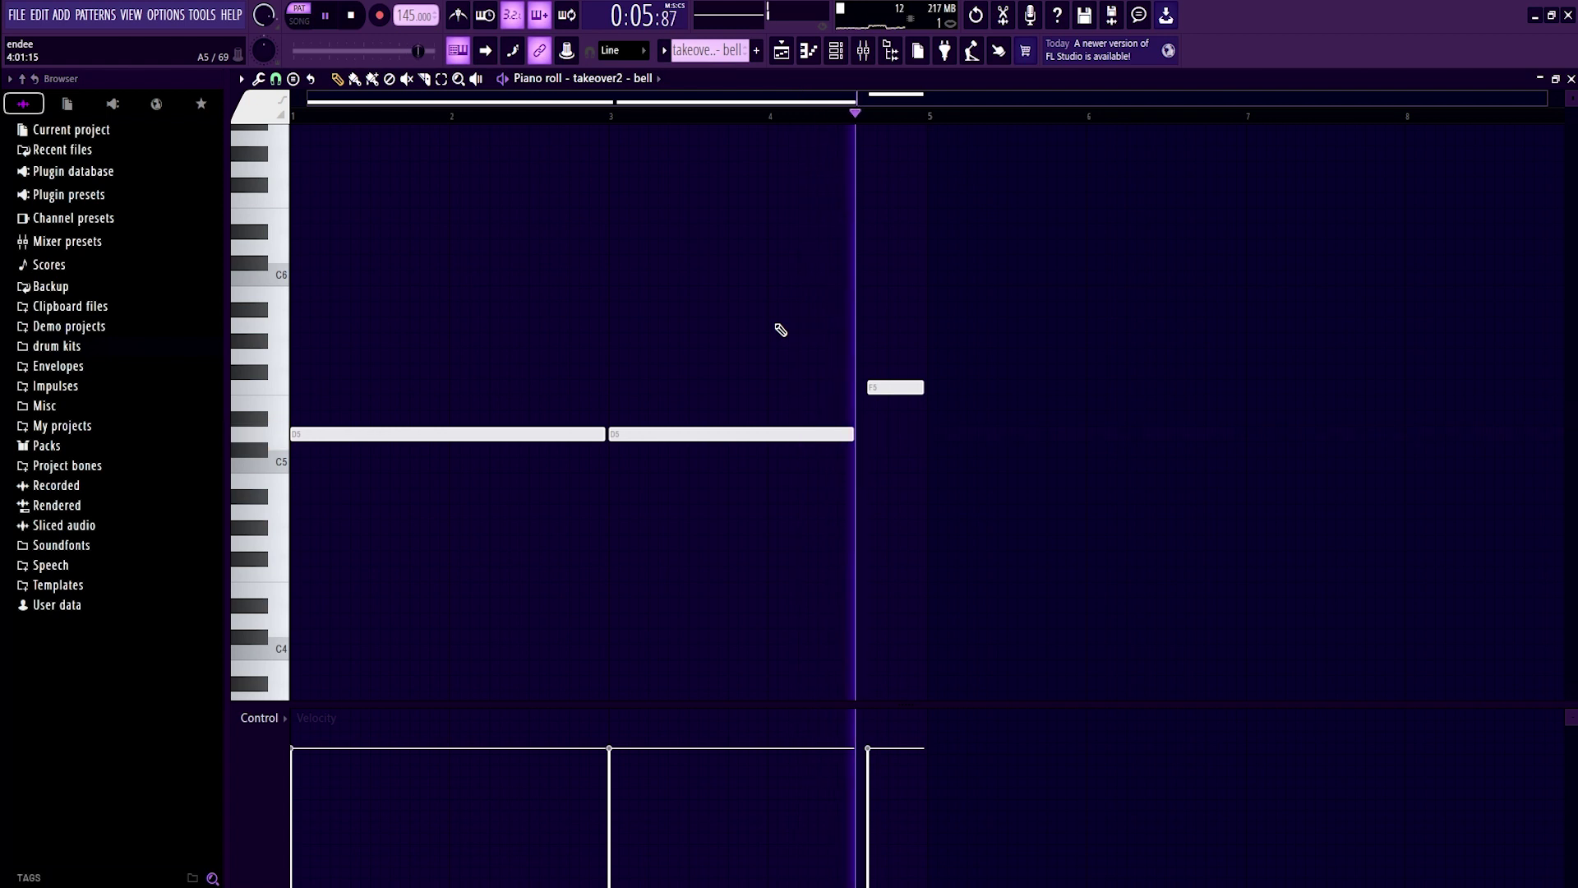
pyautogui.press('space')
pyautogui.press('F5')
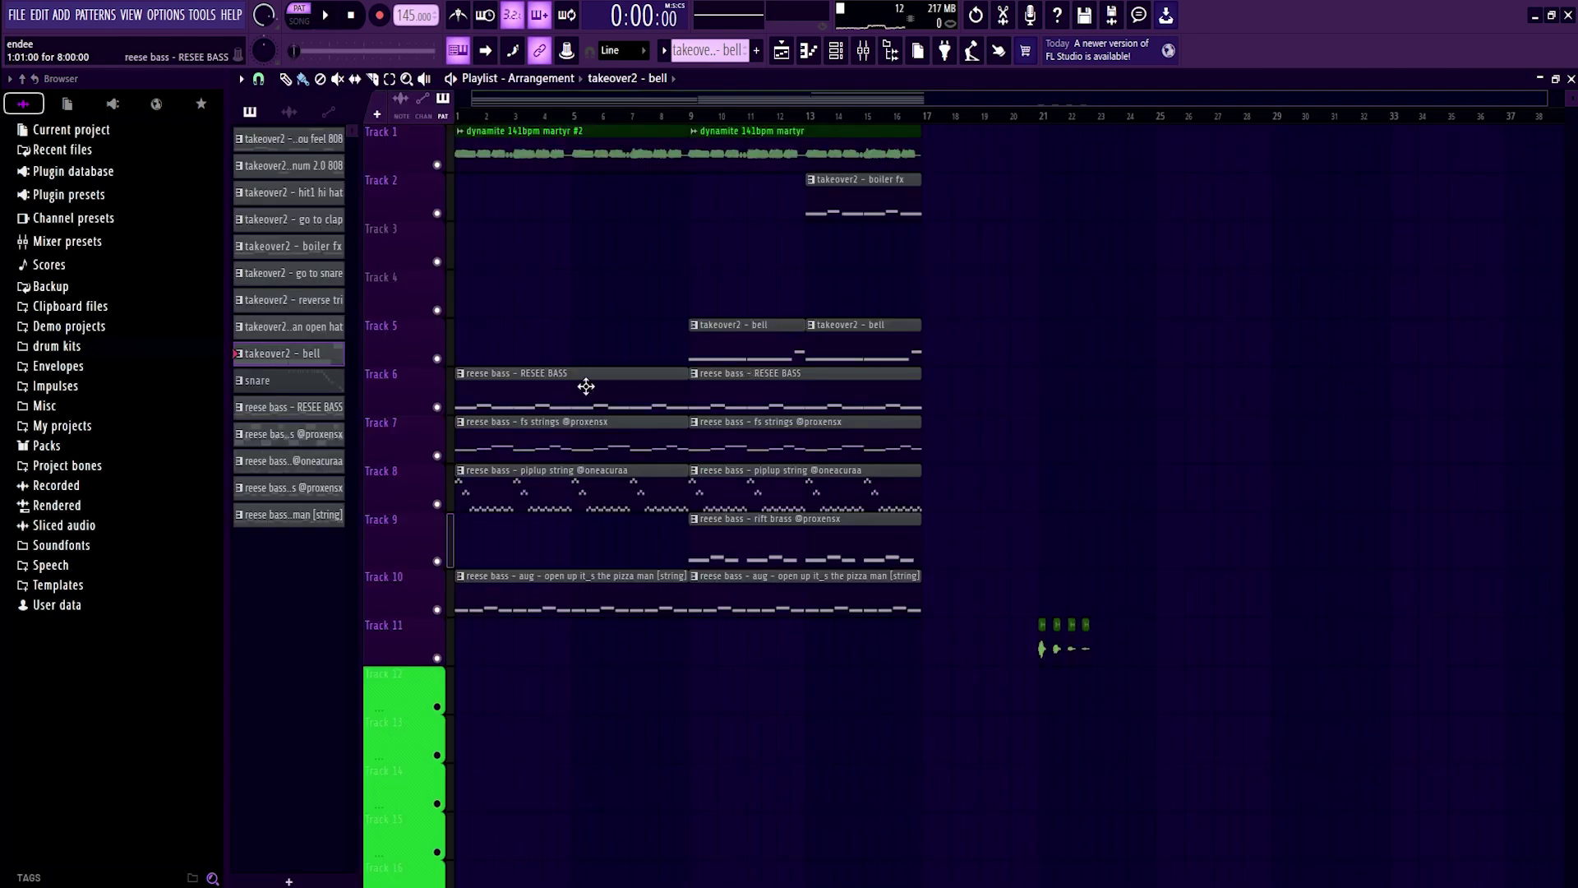
pyautogui.doubleClick(587, 387)
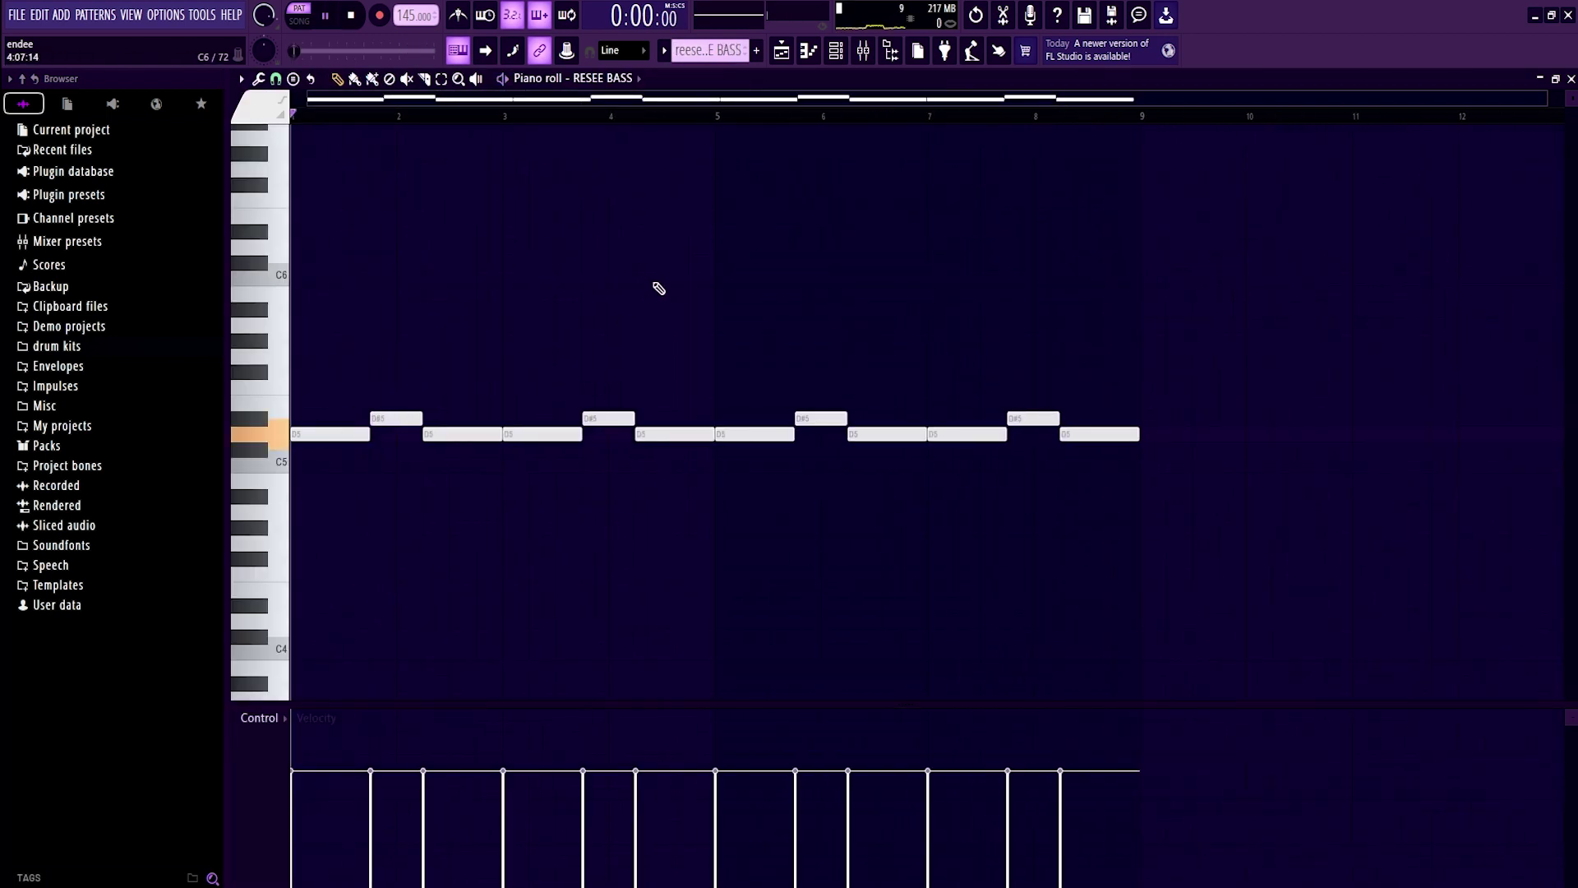
pyautogui.press('space')
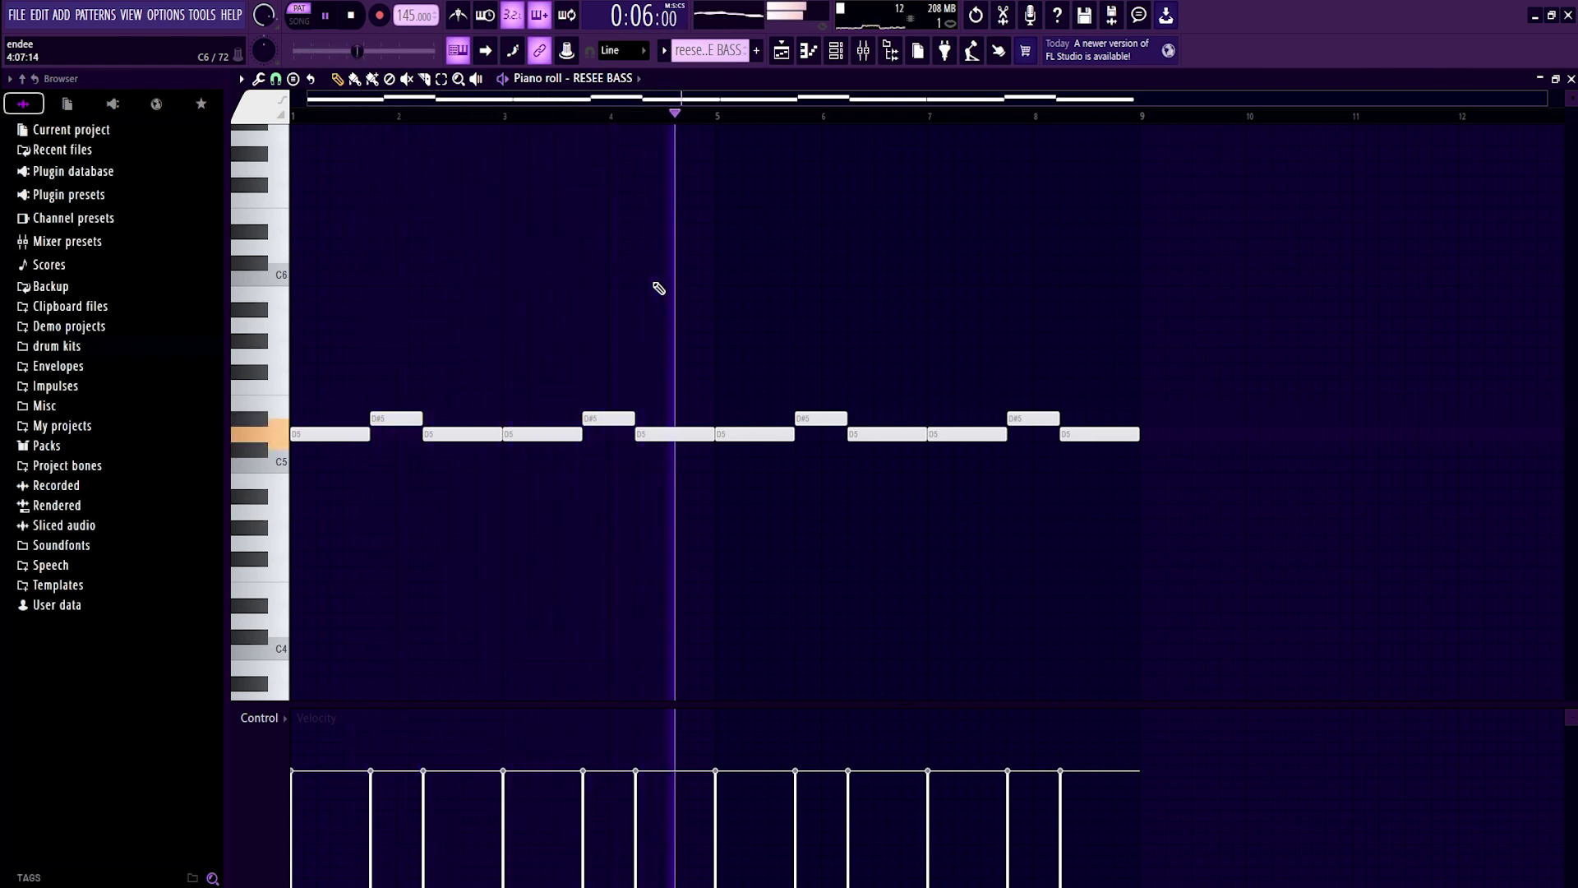
pyautogui.press('space')
pyautogui.press('F5')
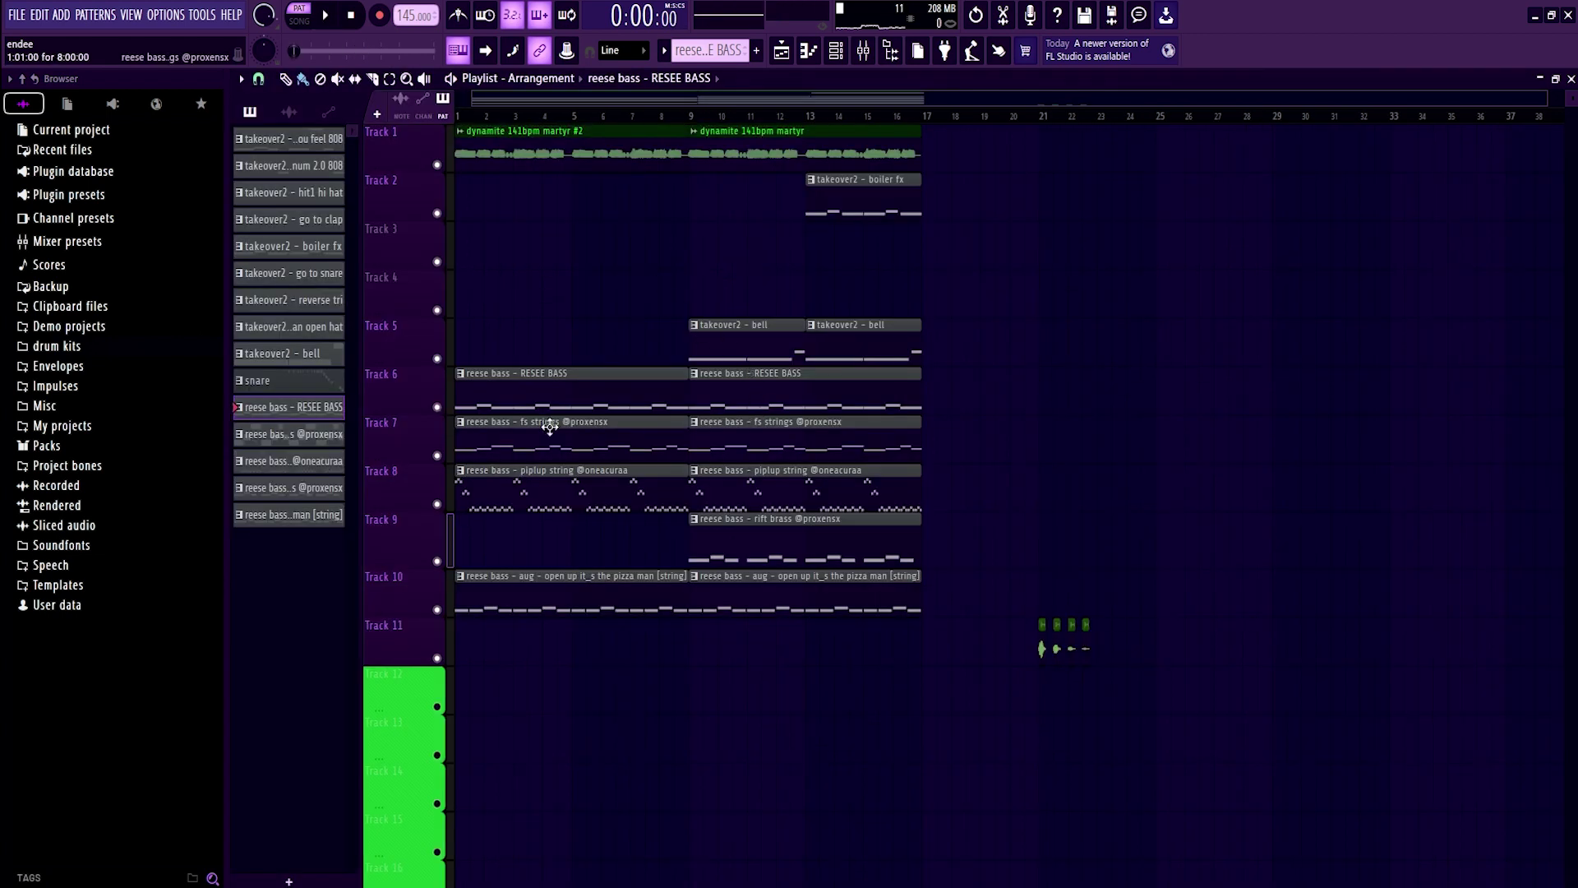
pyautogui.doubleClick(549, 425)
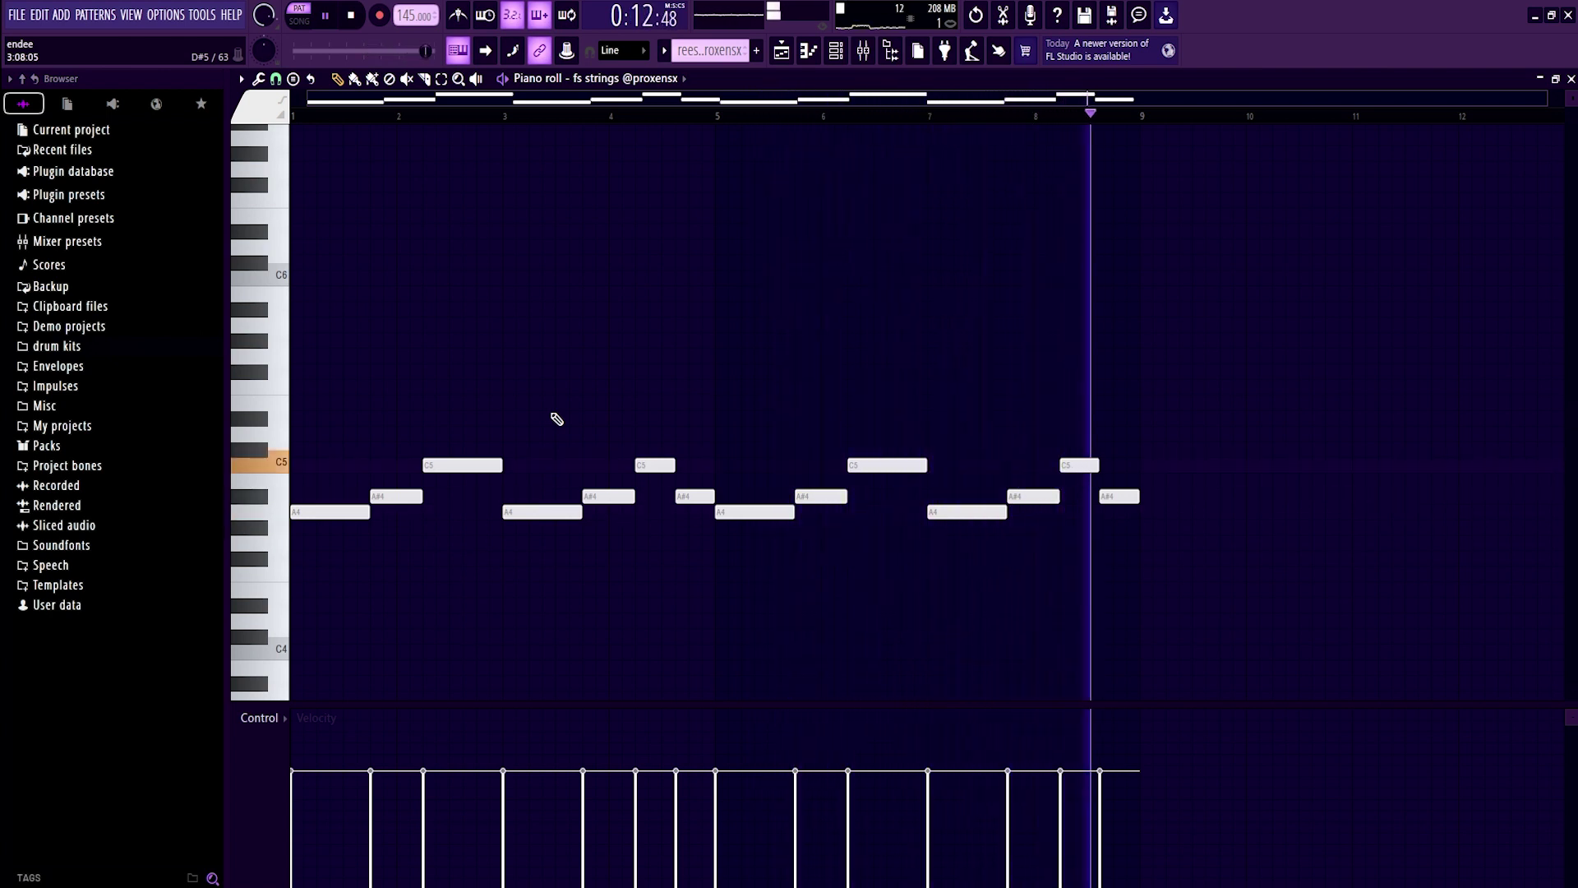
pyautogui.press('space')
pyautogui.press('F5')
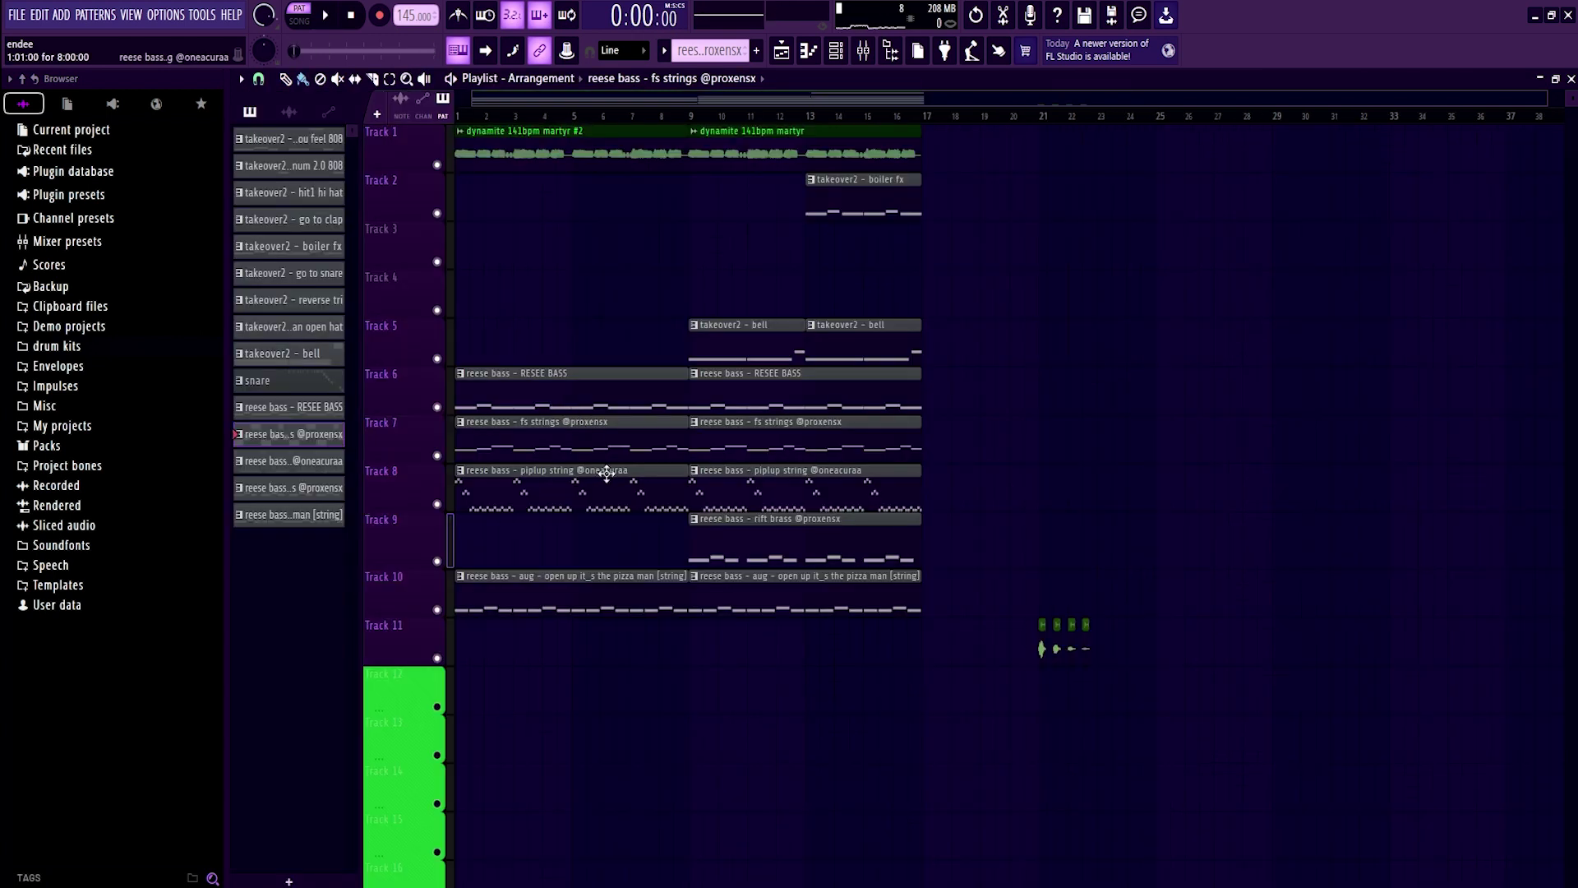
pyautogui.doubleClick(607, 472)
pyautogui.keyDown('ctrl'); pyautogui.scroll(-2, 1127, 482); pyautogui.keyUp('ctrl')
pyautogui.moveTo(1163, 493)
pyautogui.mouseDown()
pyautogui.moveTo(431, 263)
pyautogui.moveTo(1414, 506)
pyautogui.mouseUp()
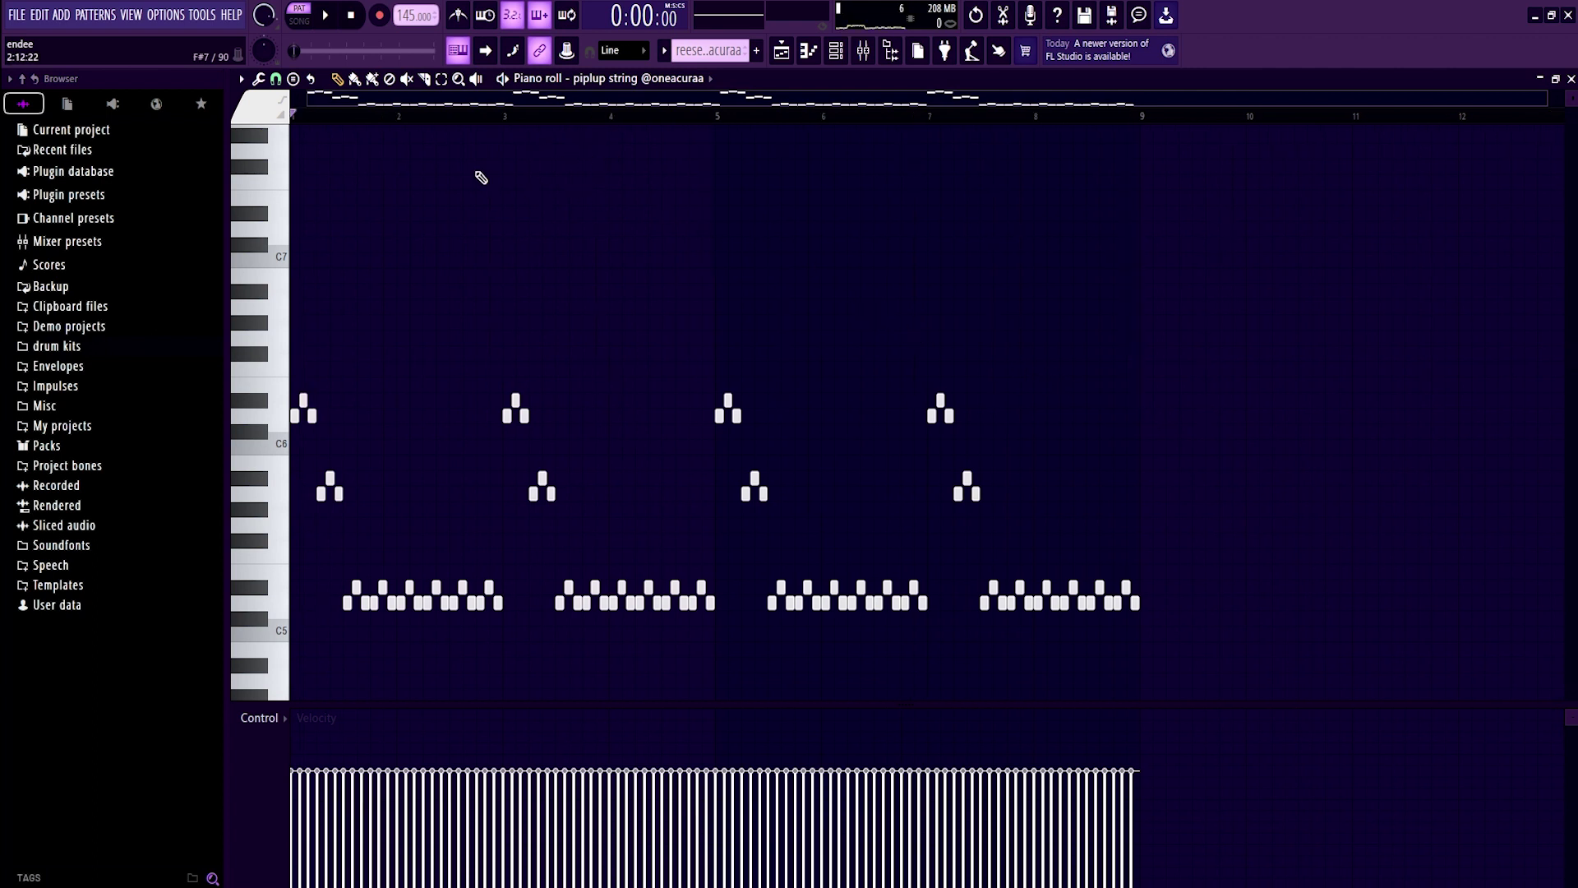
pyautogui.press('space')
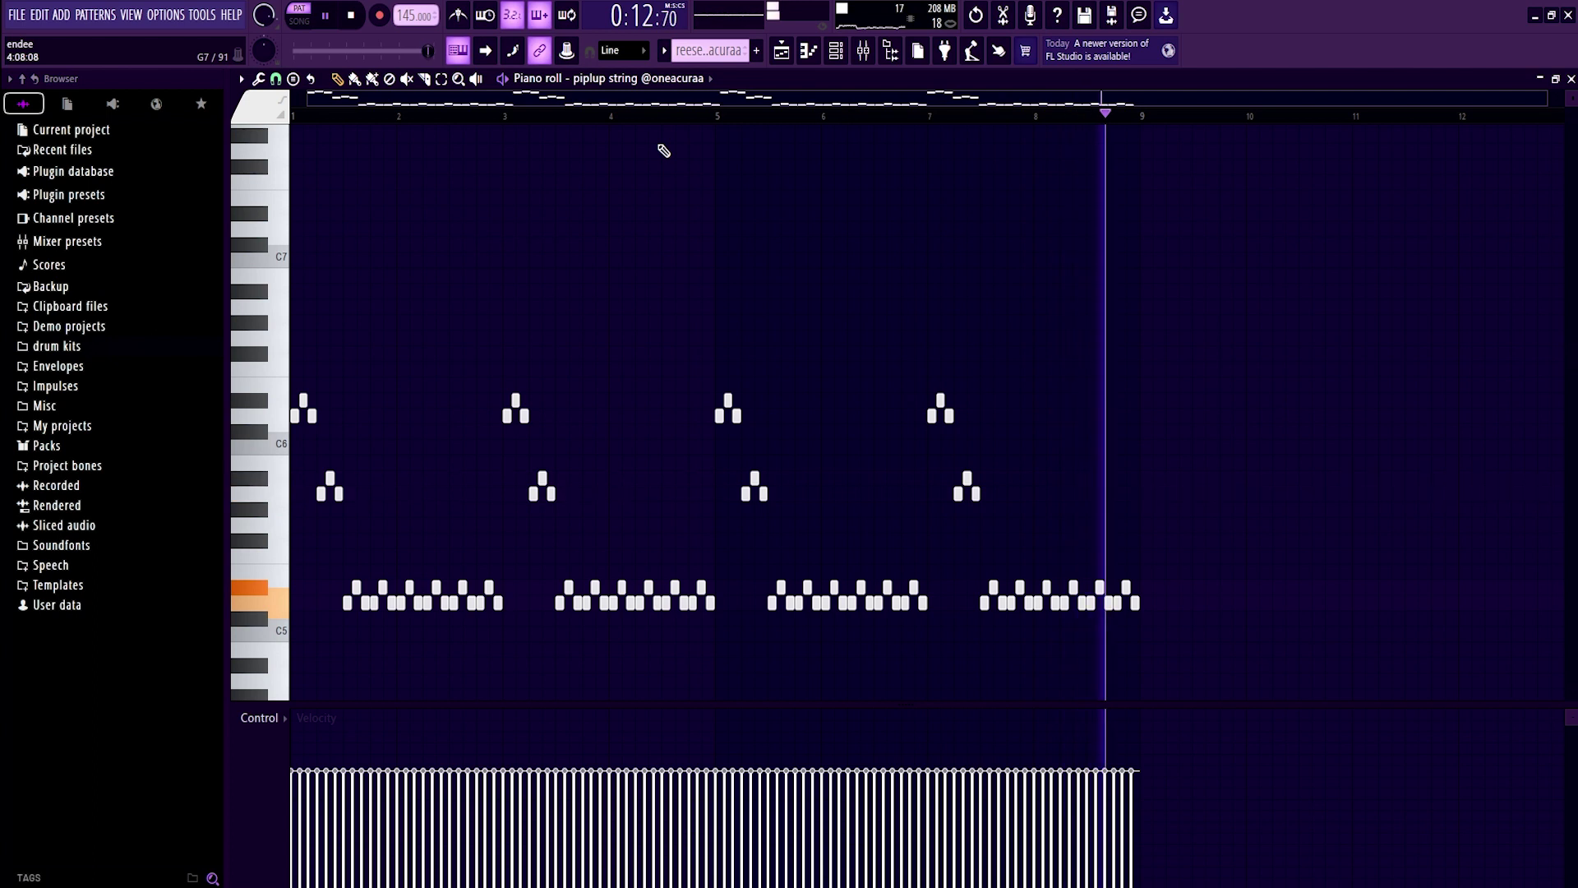
pyautogui.press('space')
pyautogui.press('F5')
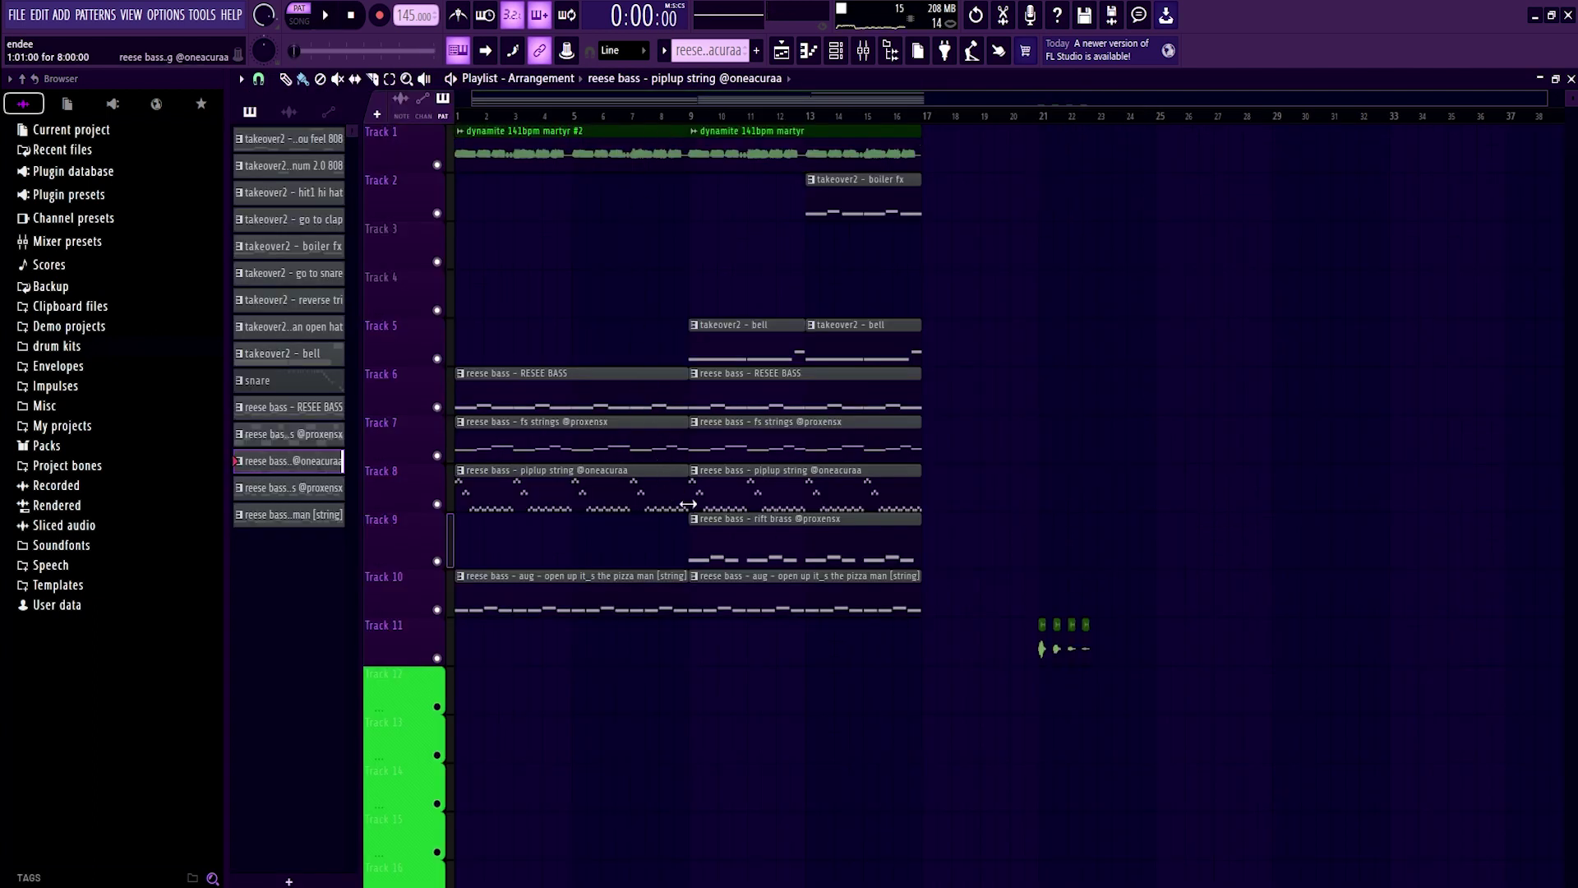
# Play the rift brass pattern in the Piano roll, then return to the arrangement
pyautogui.doubleClick(779, 519)
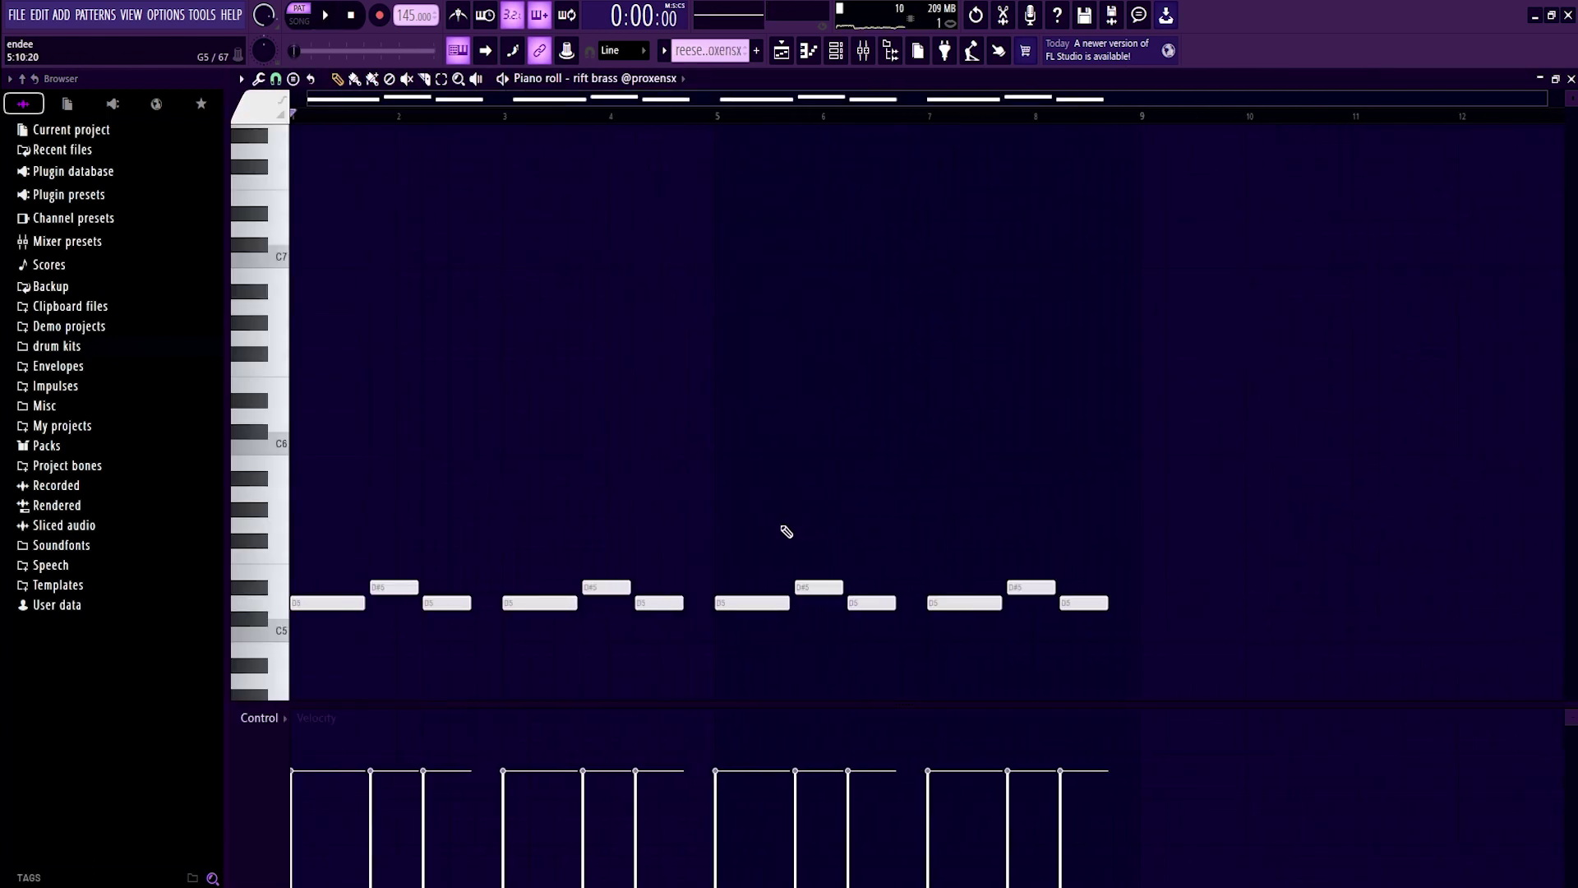
pyautogui.press('space')
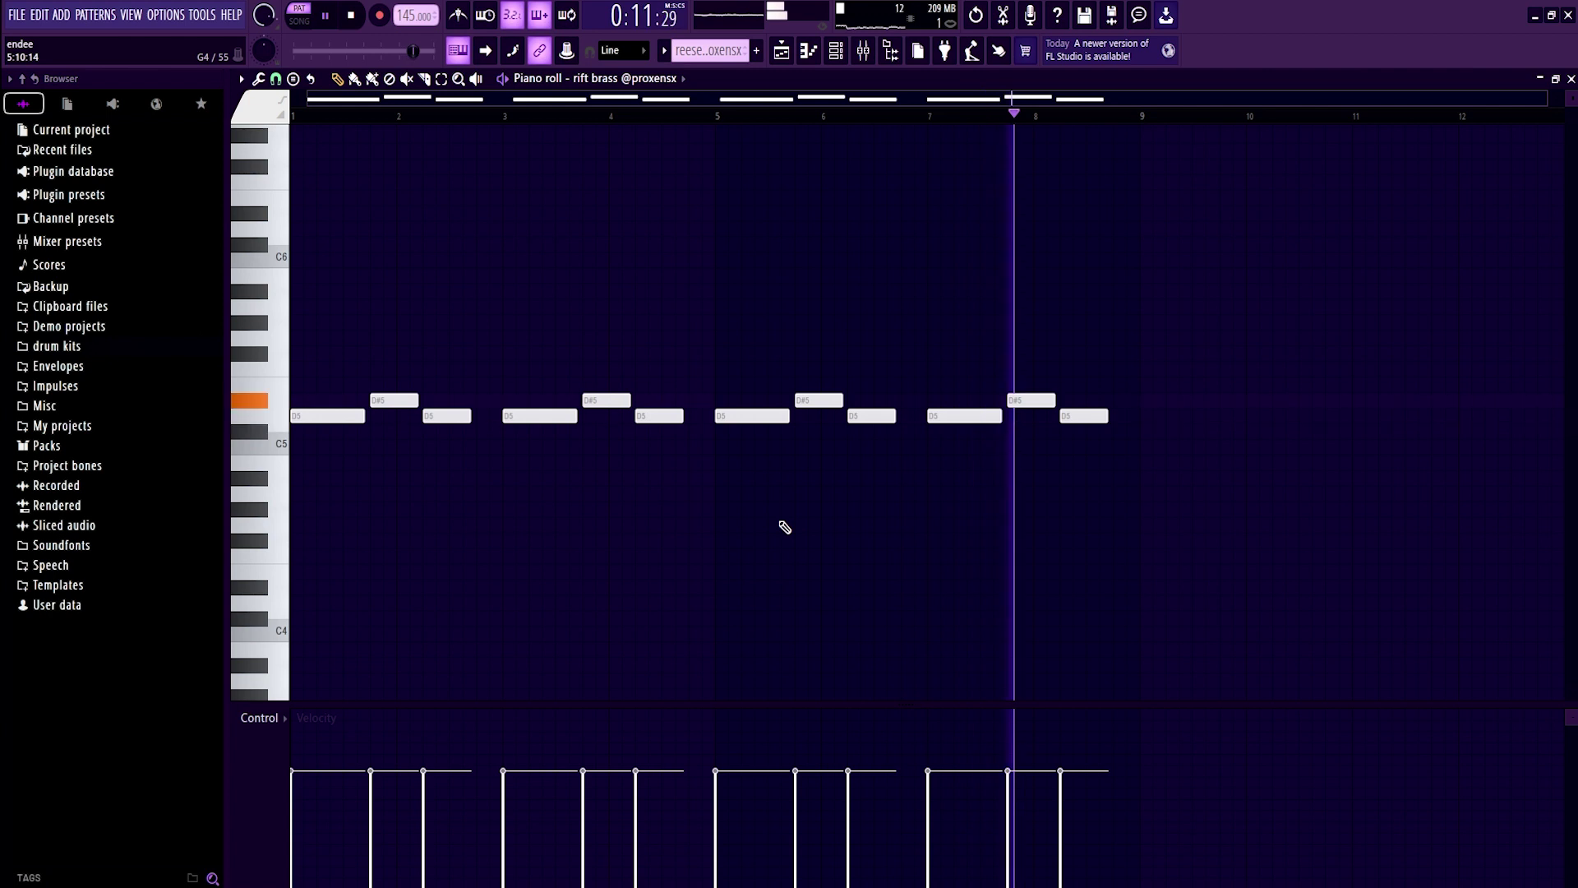
pyautogui.press('space')
pyautogui.press('F5')
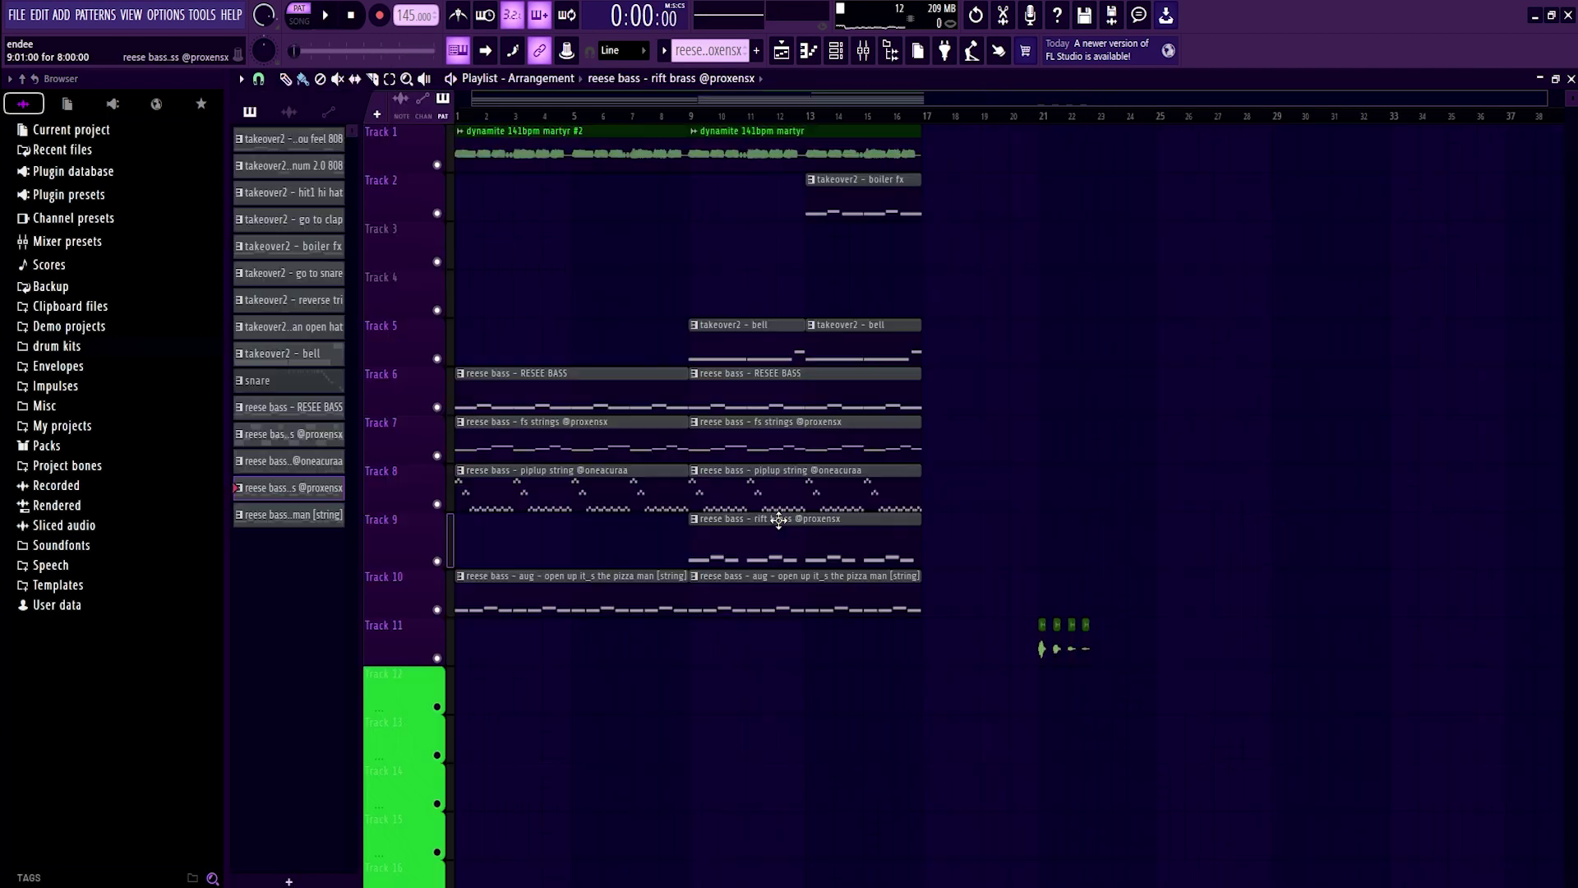
# Play the string melody pattern in the Piano roll
pyautogui.doubleClick(662, 590)
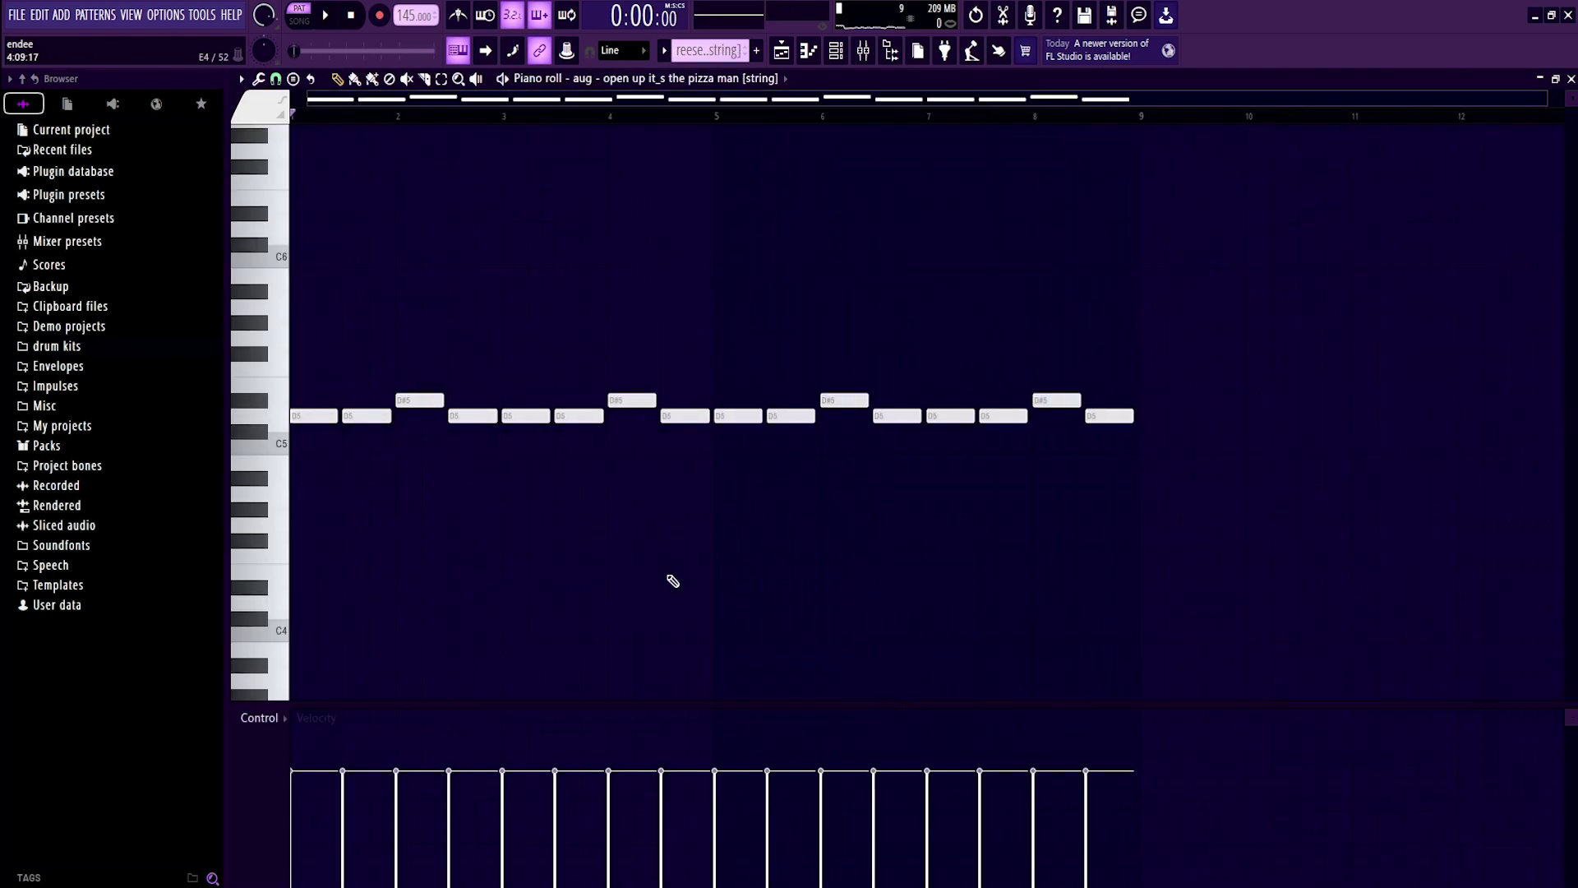
pyautogui.press('space')
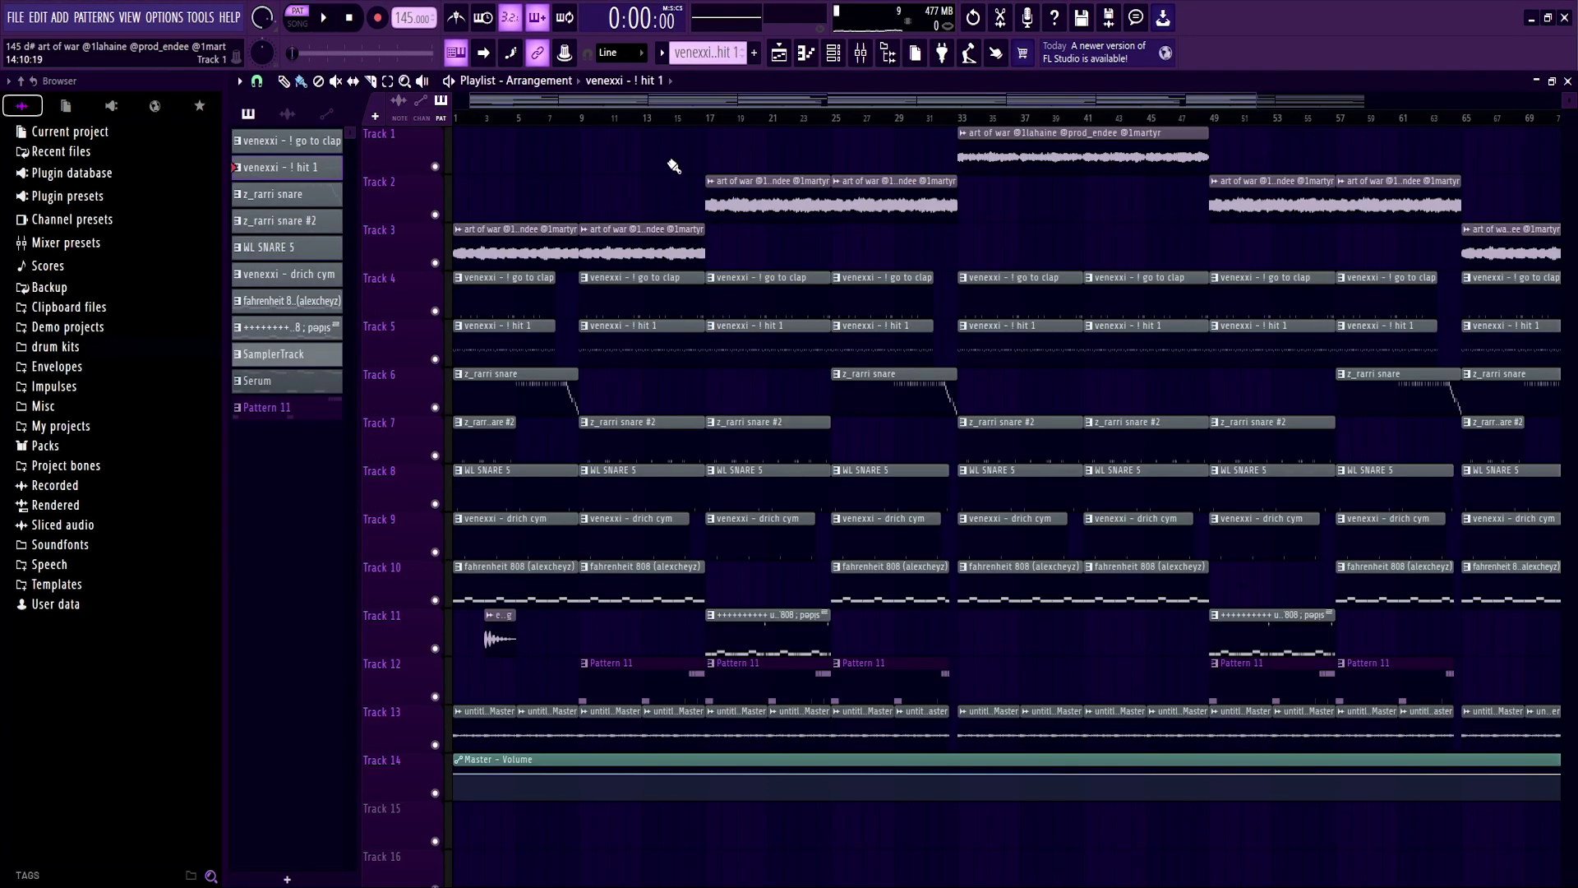
pyautogui.scroll(-2, 675, 167)
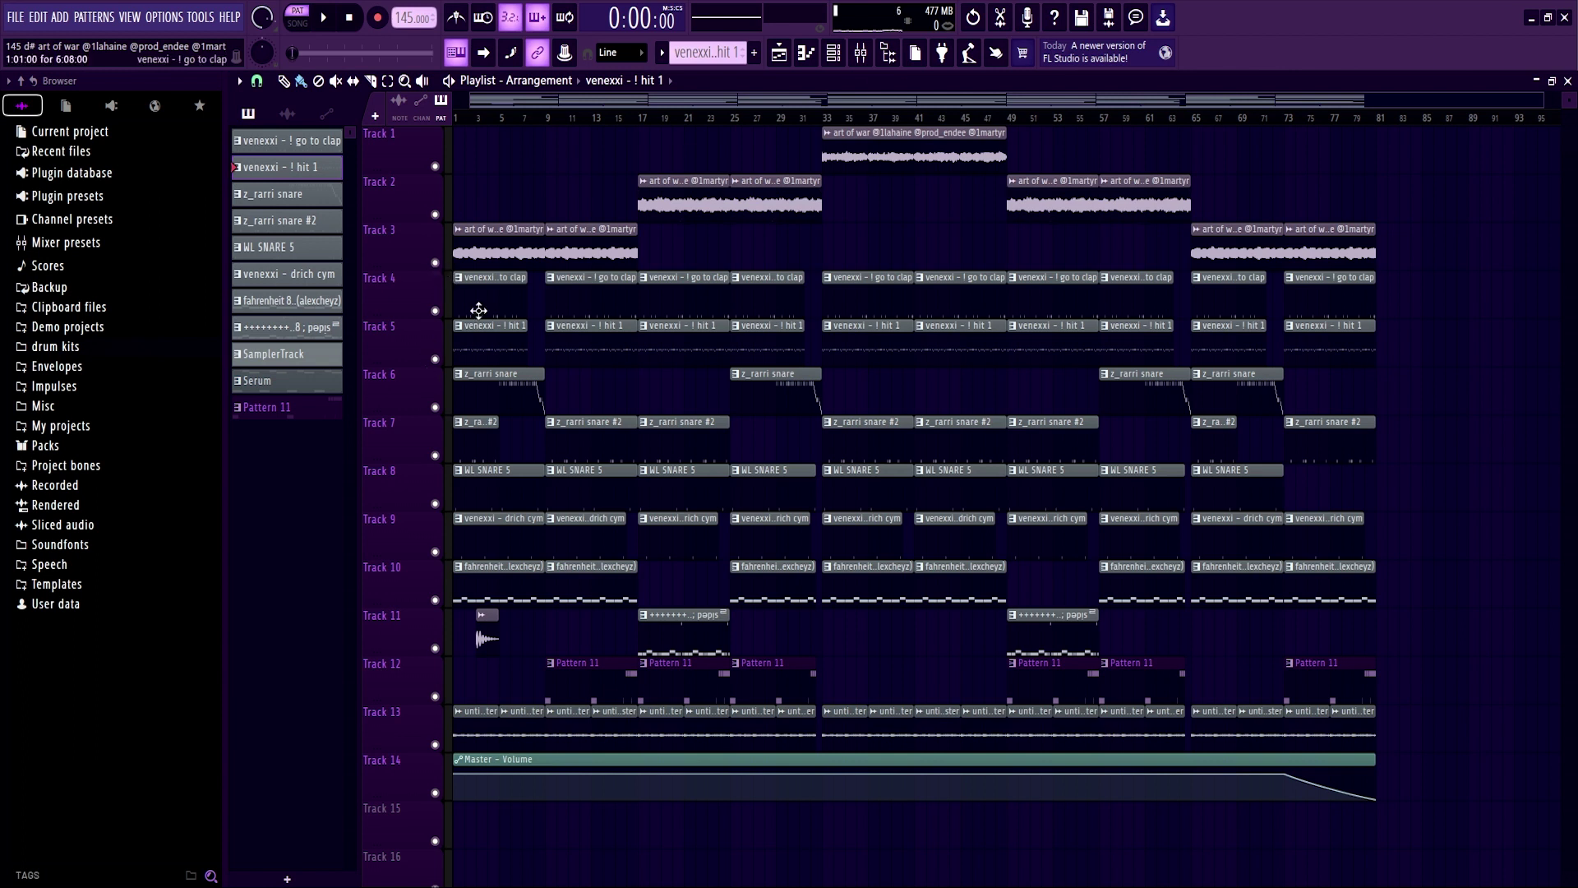
pyautogui.scroll(4, 478, 310)
pyautogui.doubleClick(475, 308)
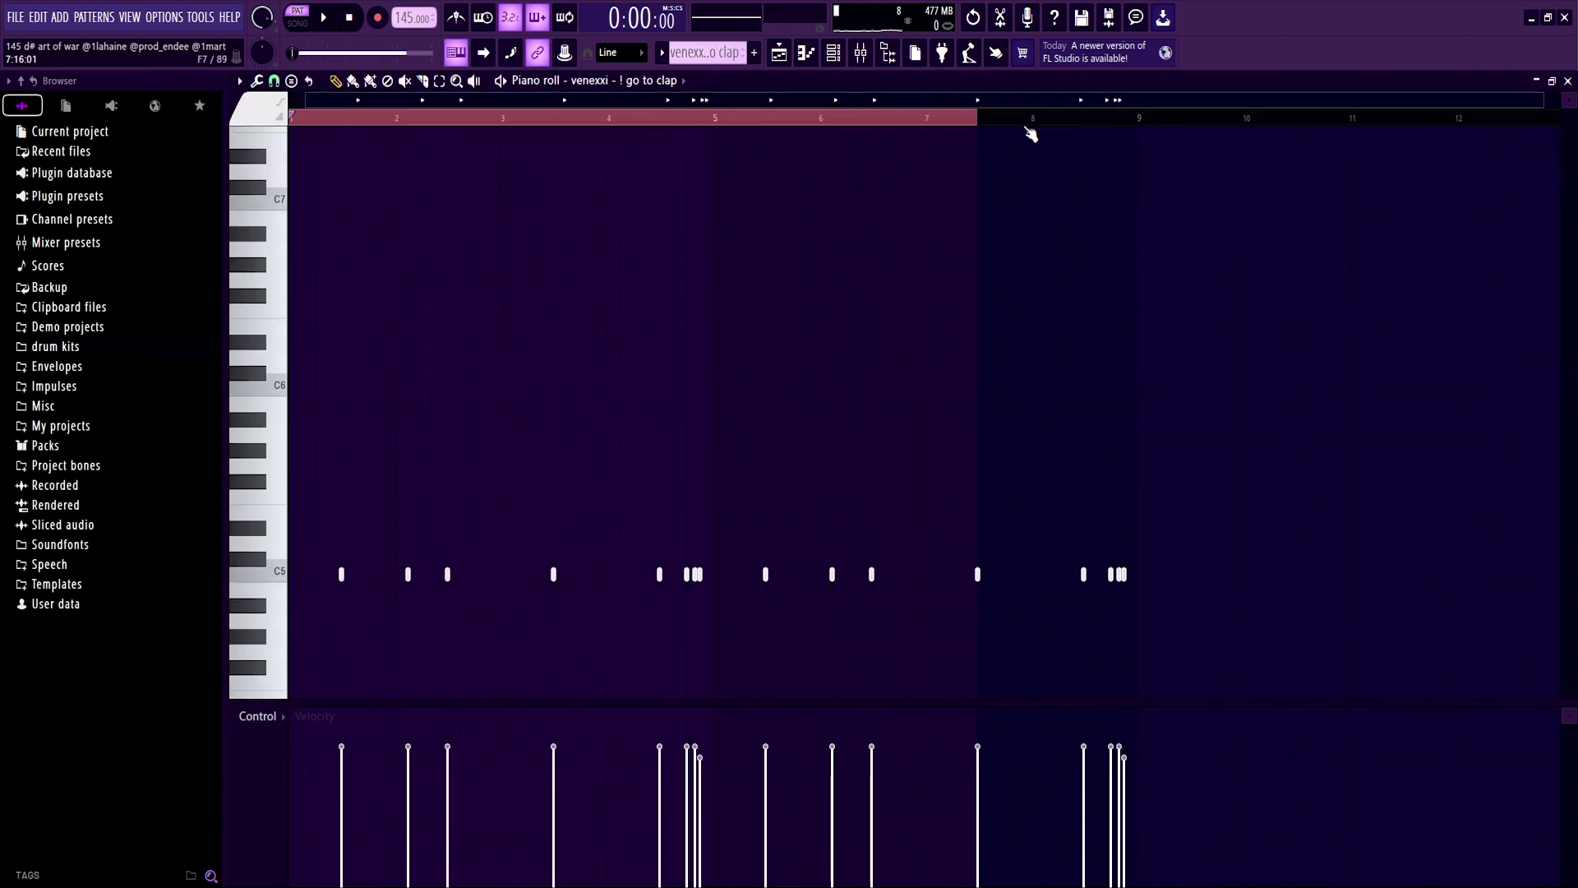
pyautogui.moveTo(971, 125); pyautogui.dragTo(1137, 125)
pyautogui.press('space')
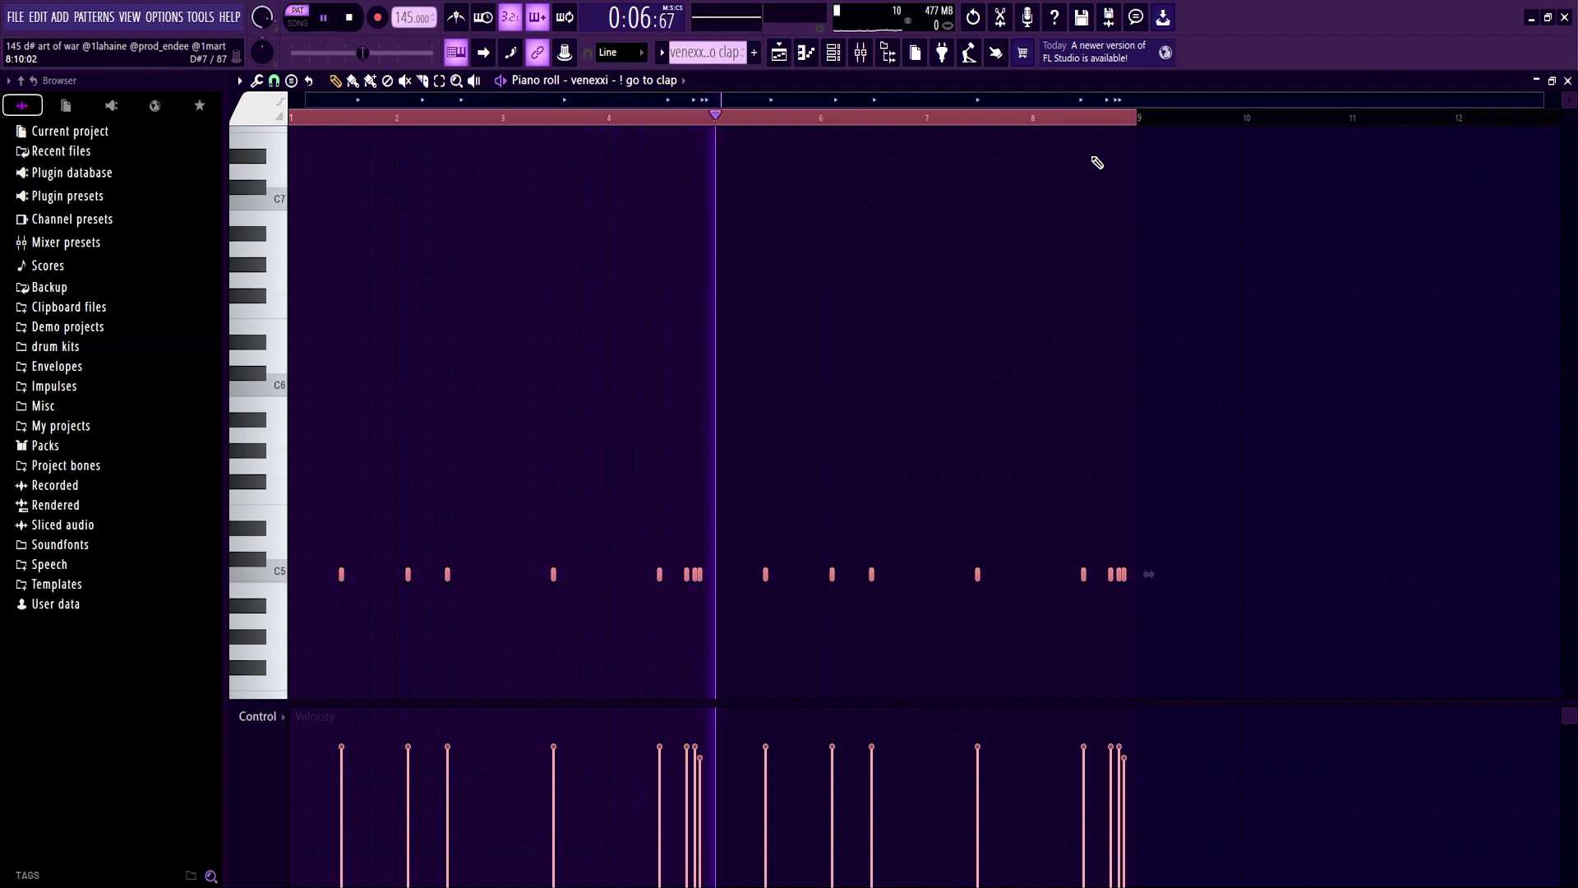
pyautogui.press('space')
pyautogui.press('F5')
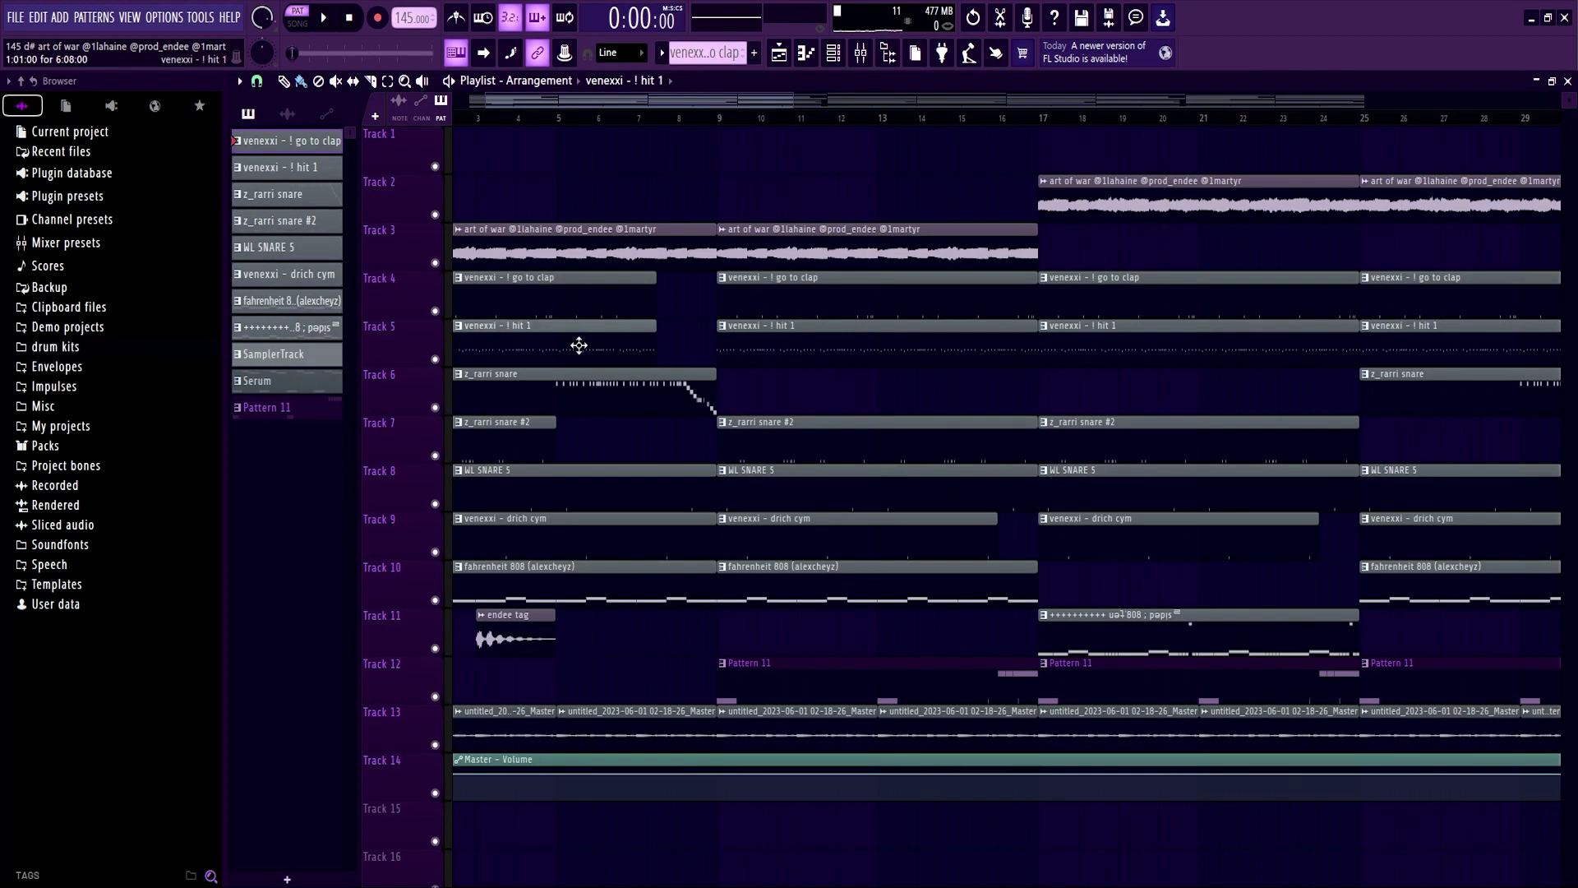
pyautogui.doubleClick(579, 346)
pyautogui.press('space')
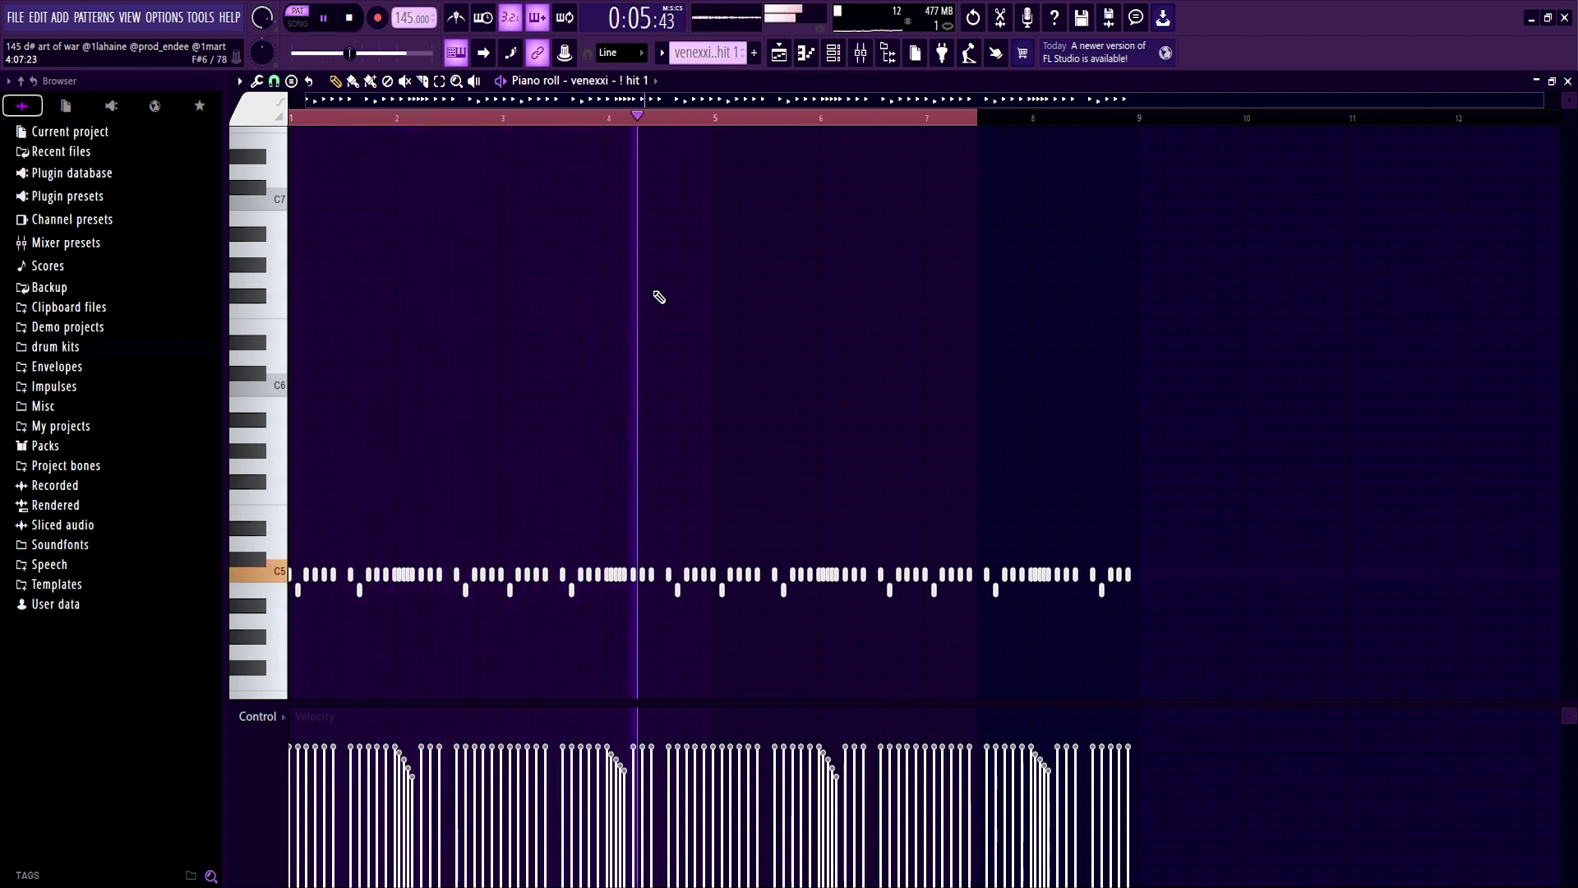
pyautogui.press('space')
pyautogui.press('F5')
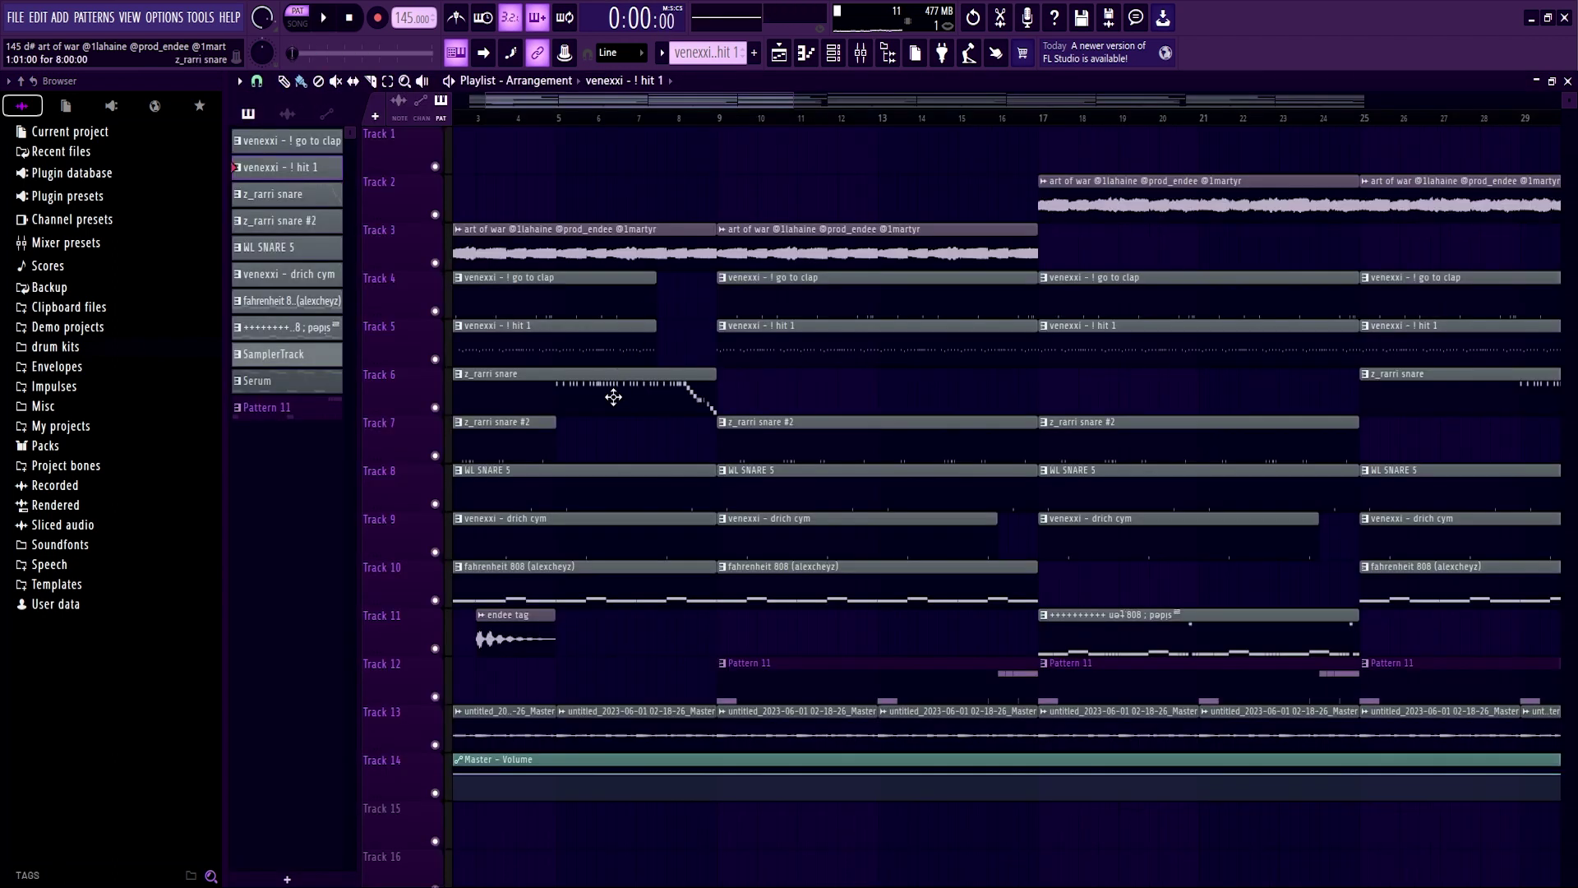
pyautogui.doubleClick(567, 398)
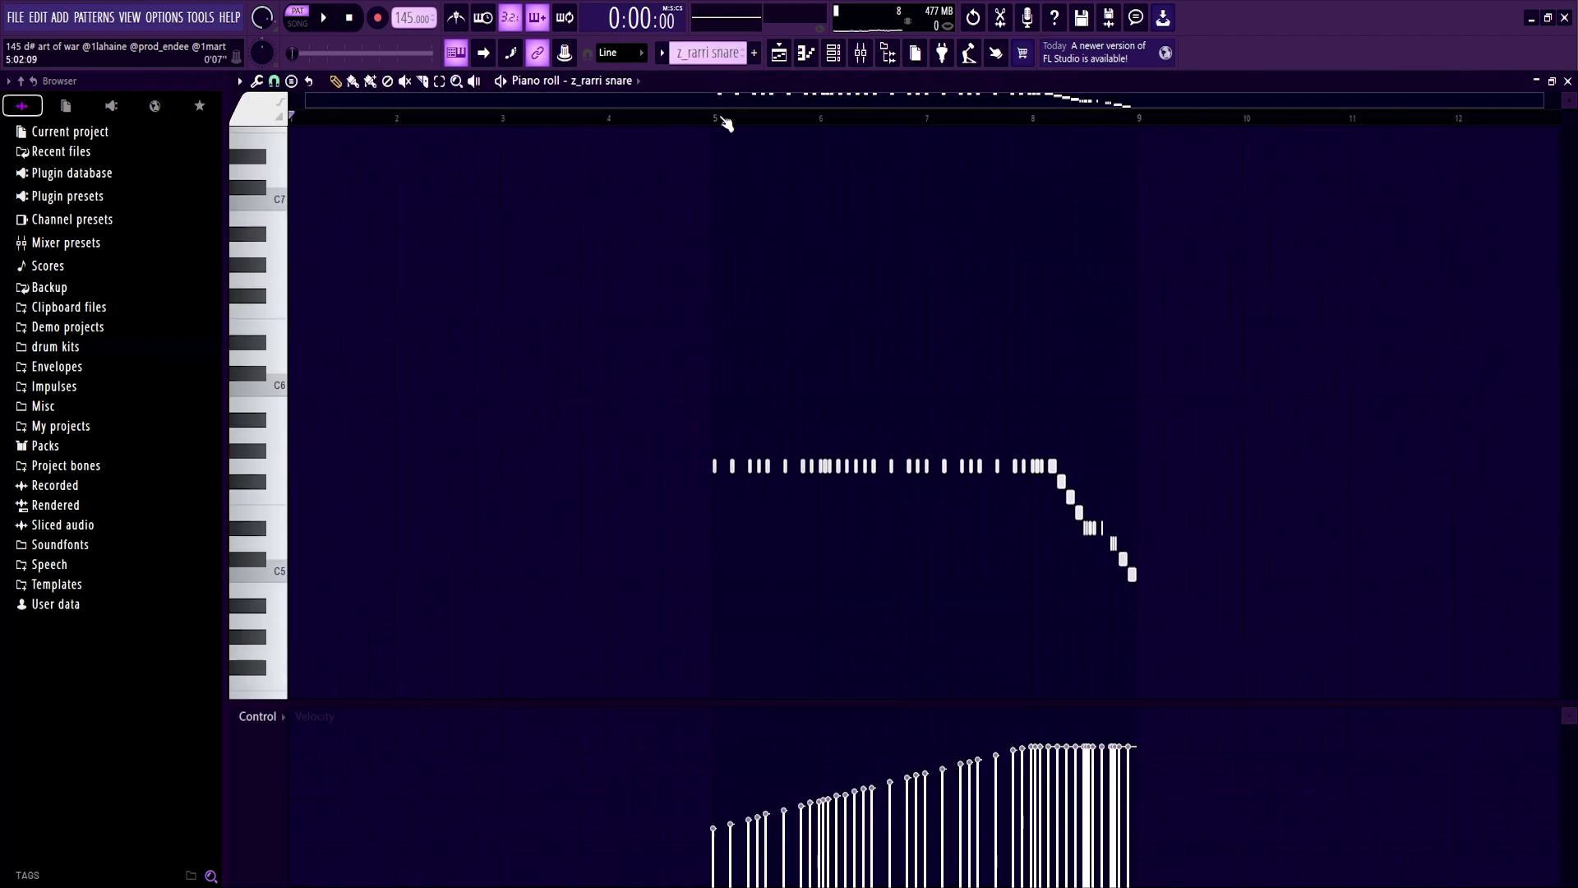
pyautogui.click(726, 123)
pyautogui.press('space')
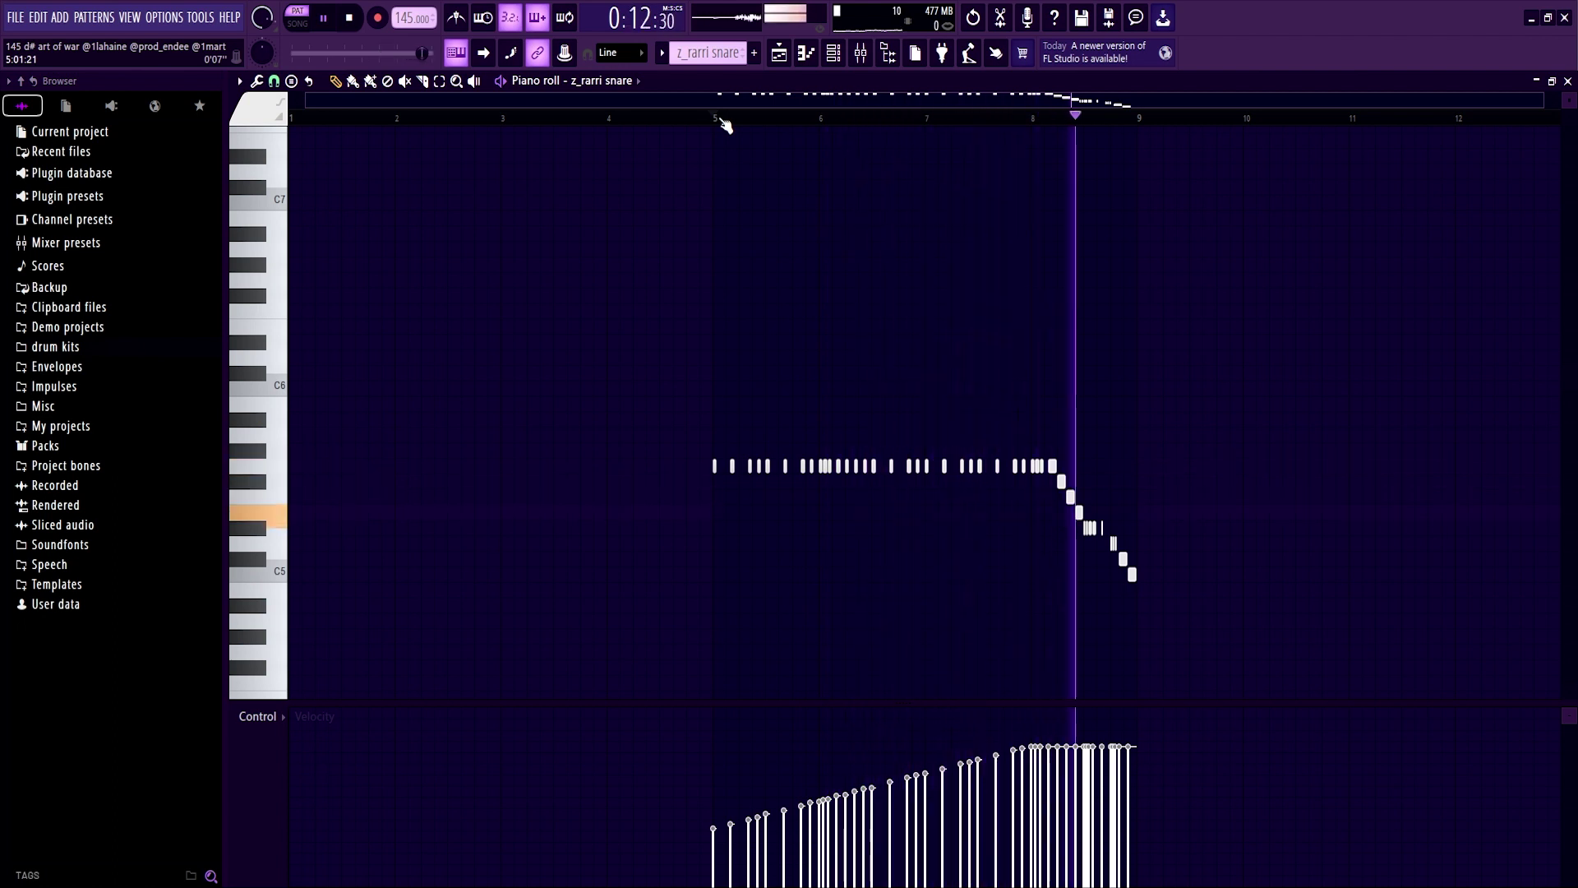
pyautogui.press('space')
pyautogui.press('F5')
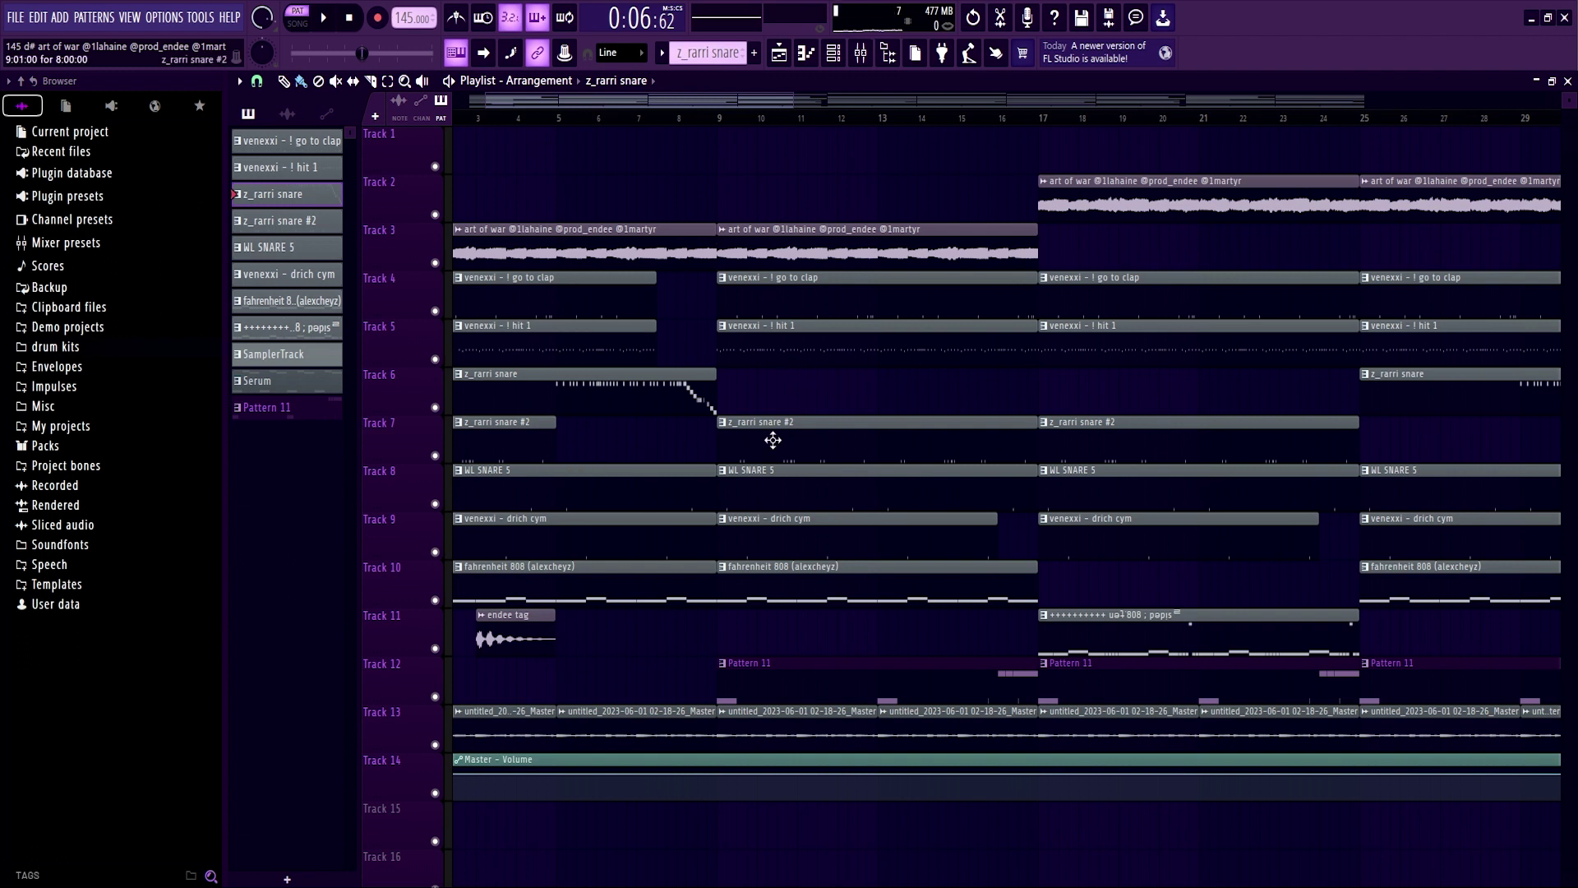
pyautogui.doubleClick(860, 440)
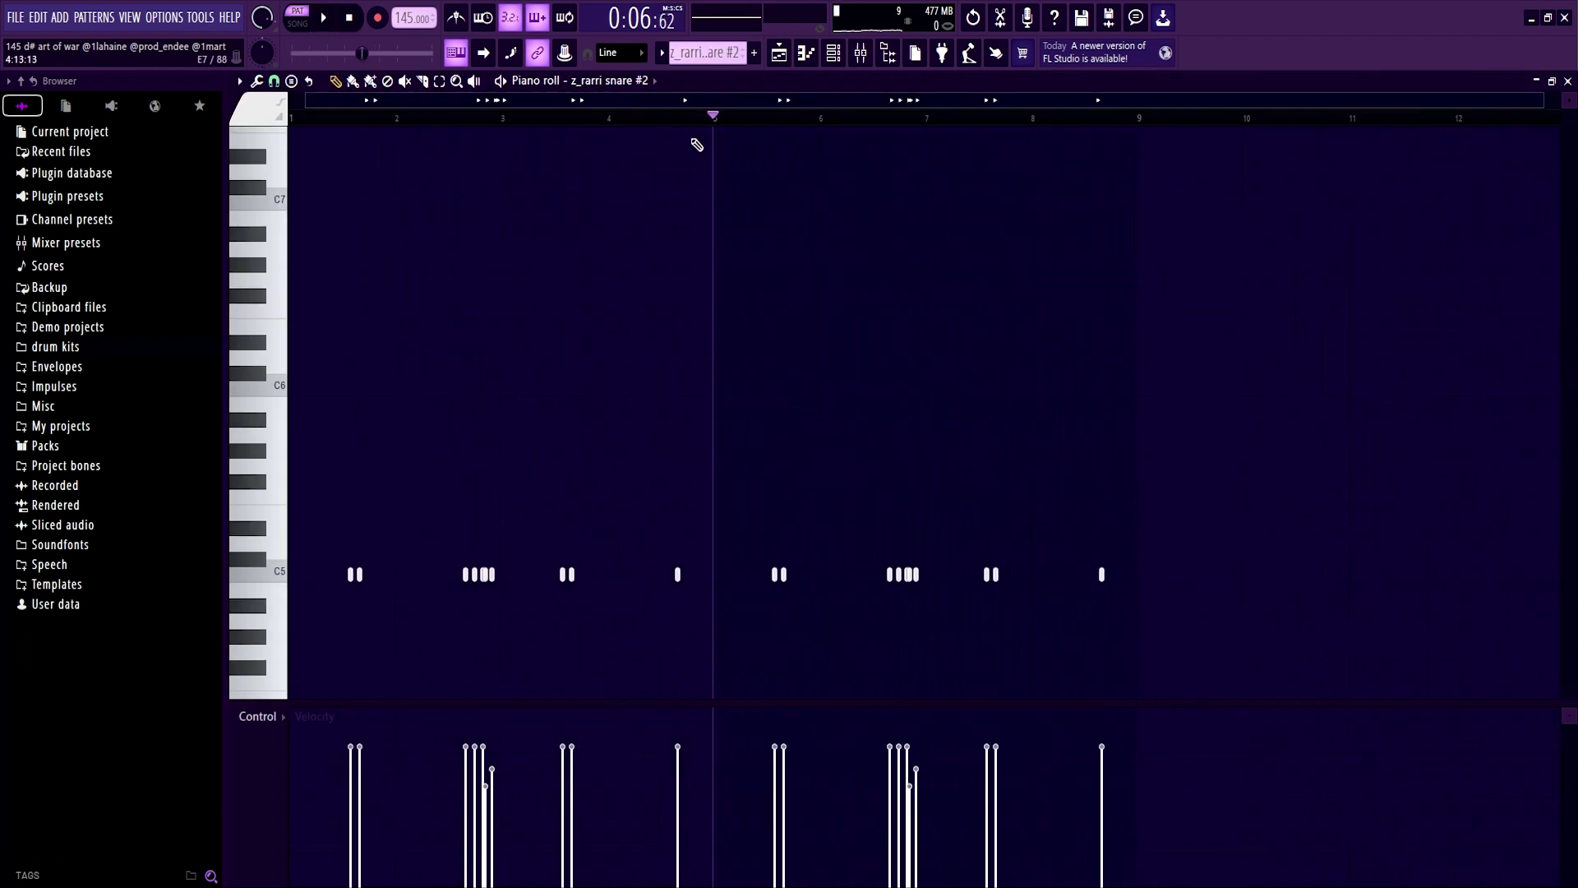
pyautogui.press('space')
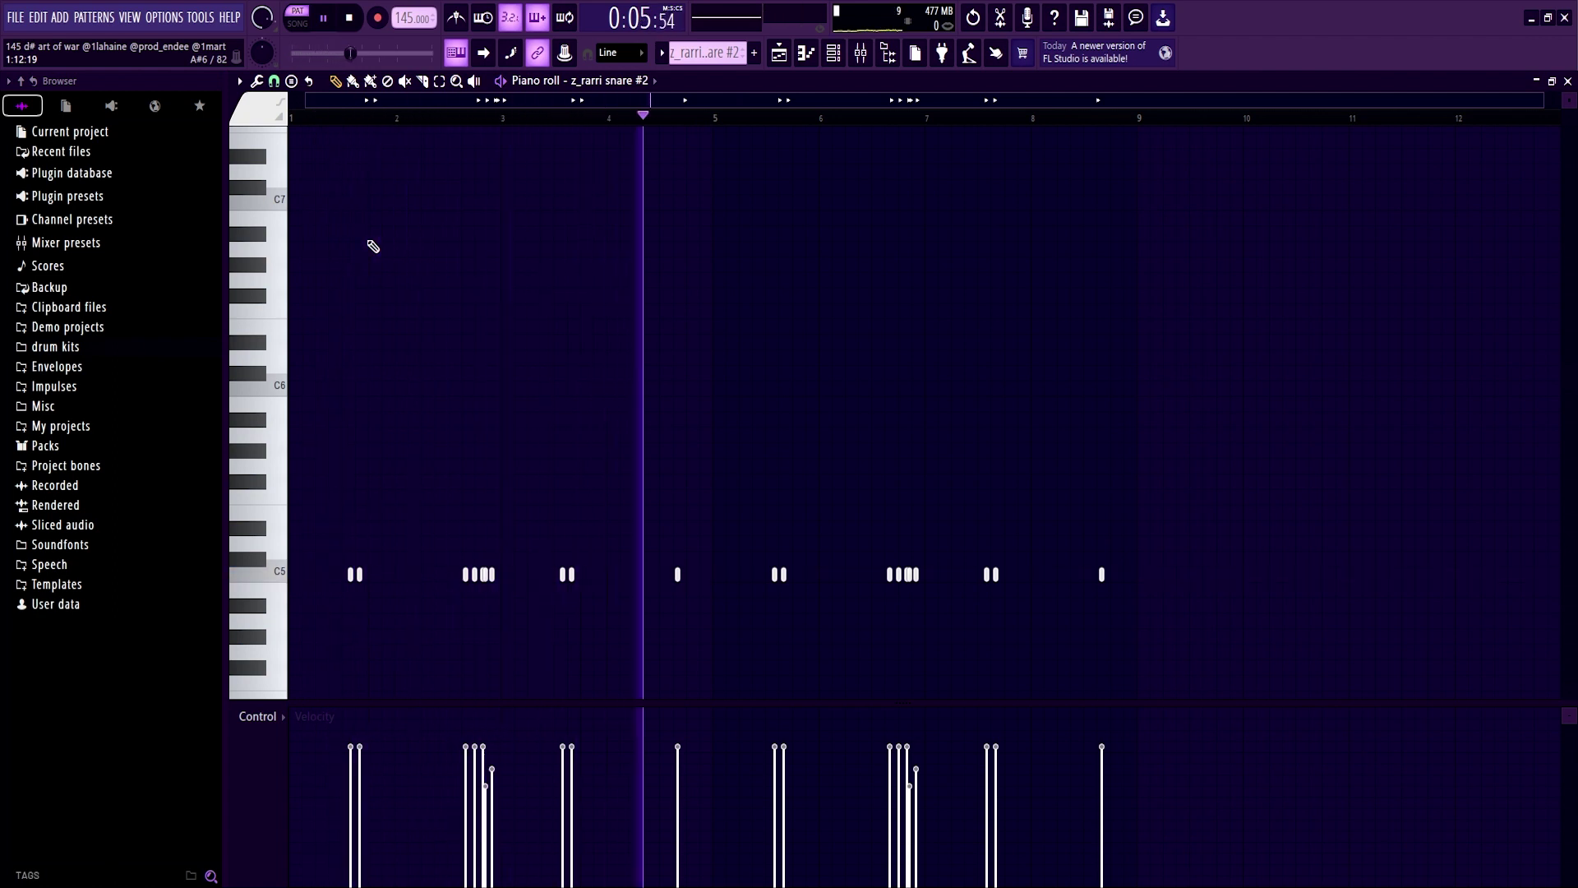
pyautogui.press('space')
pyautogui.press('F5')
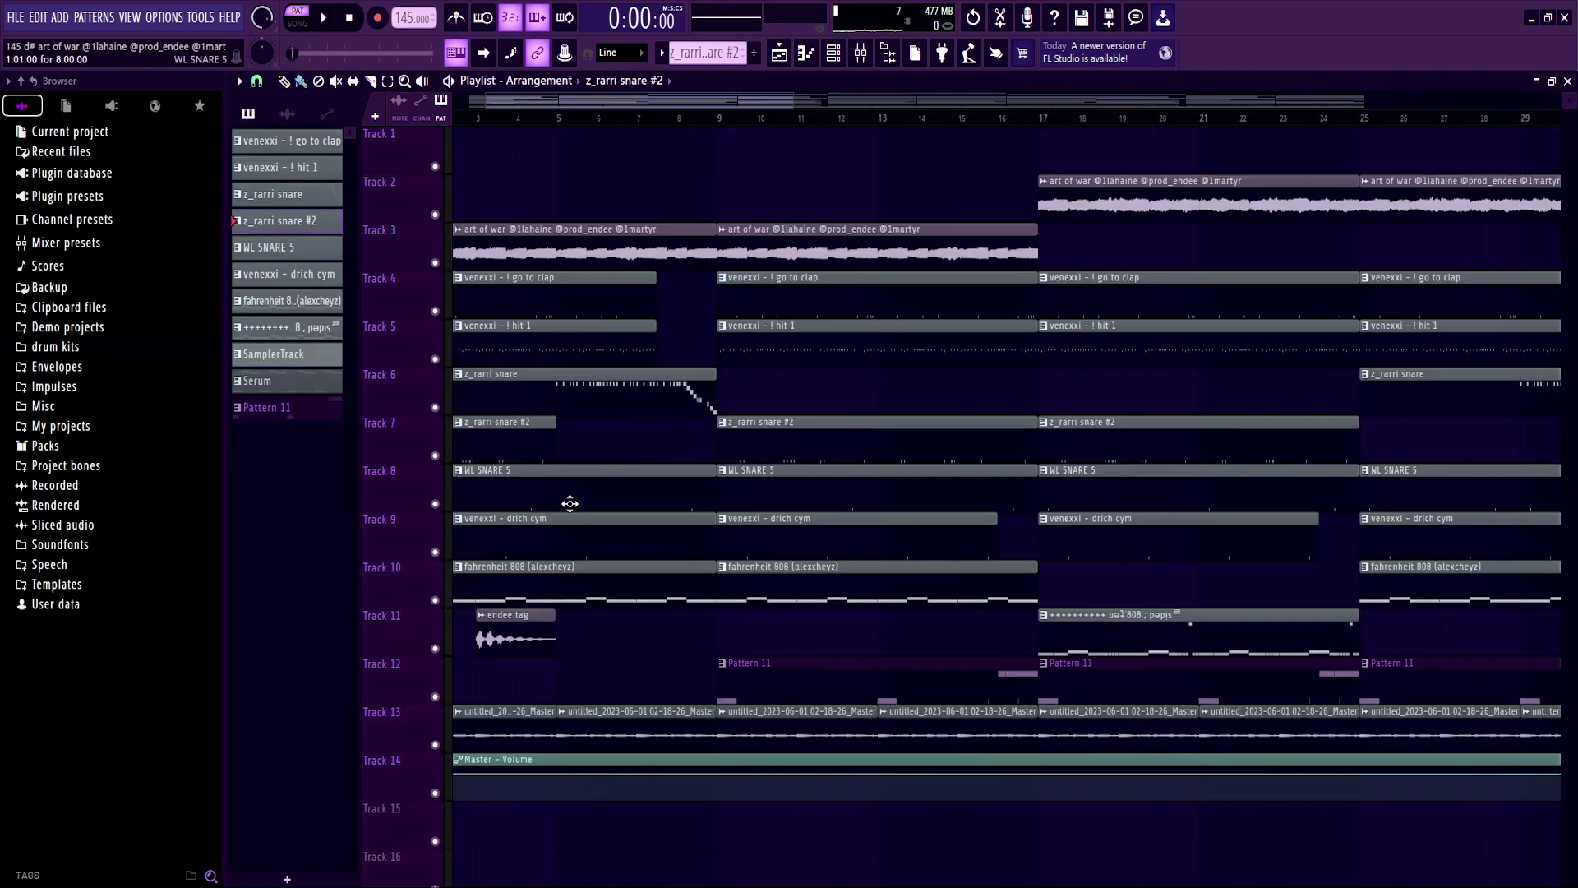
pyautogui.doubleClick(569, 503)
pyautogui.press('space')
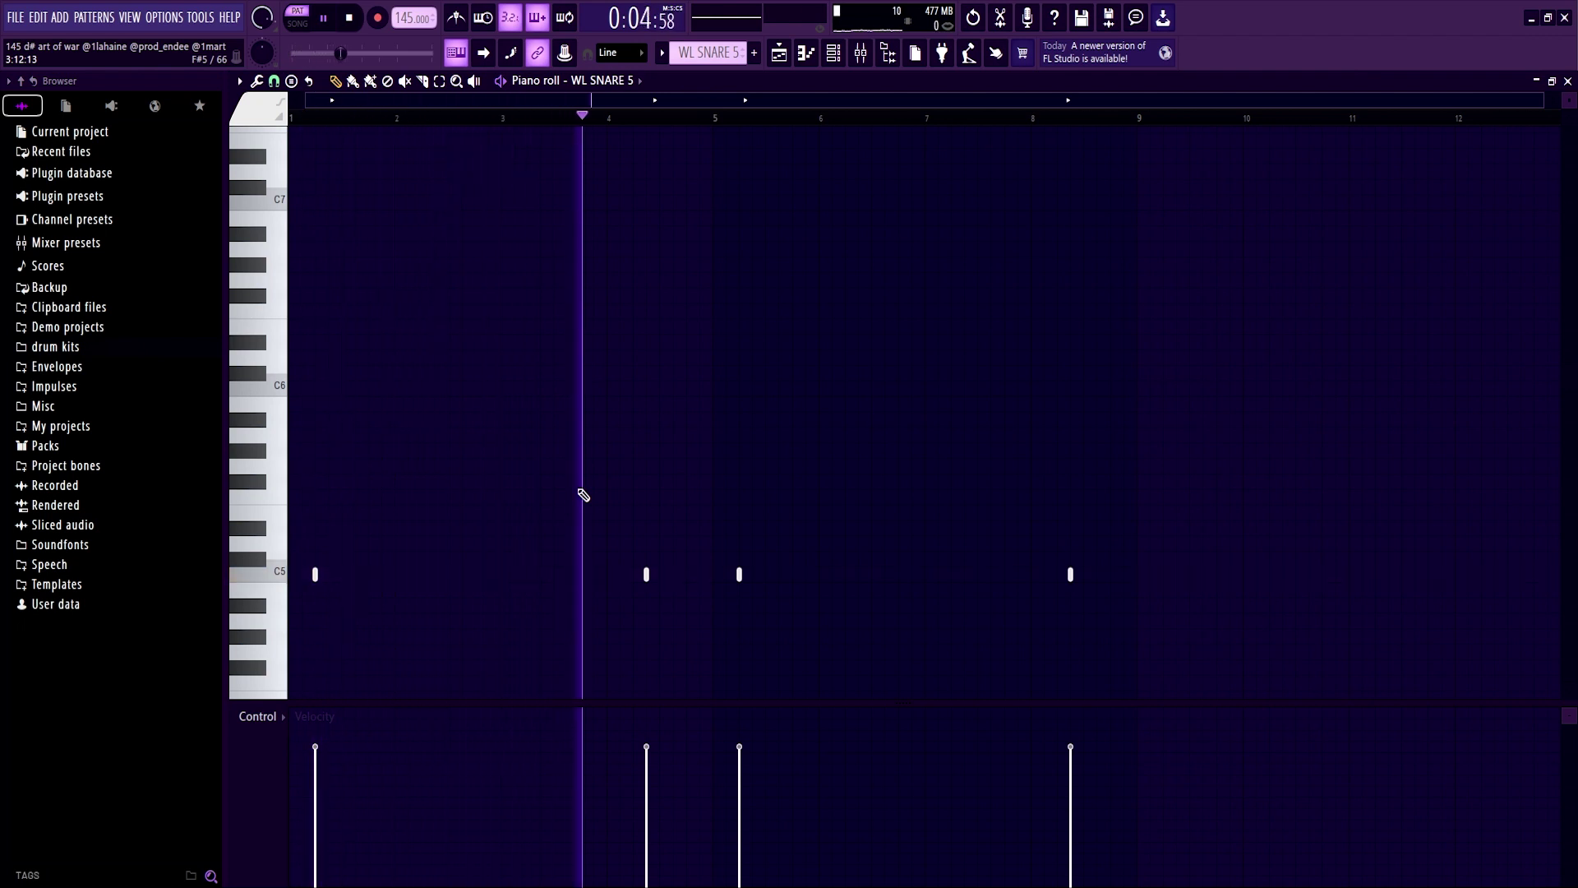
pyautogui.press('space')
pyautogui.press('F5')
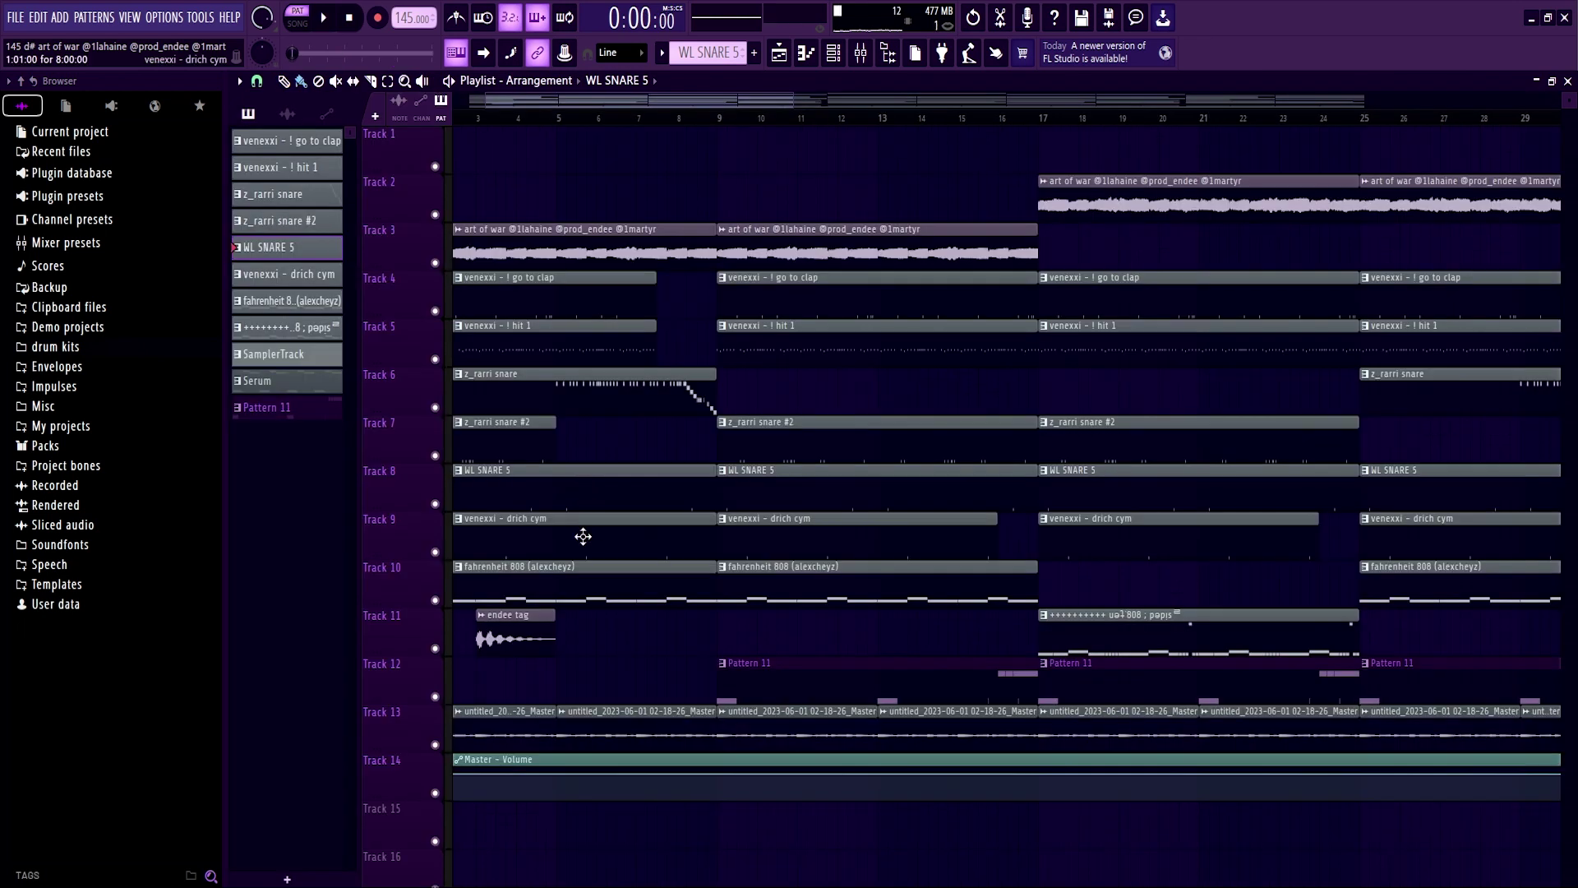
pyautogui.doubleClick(555, 527)
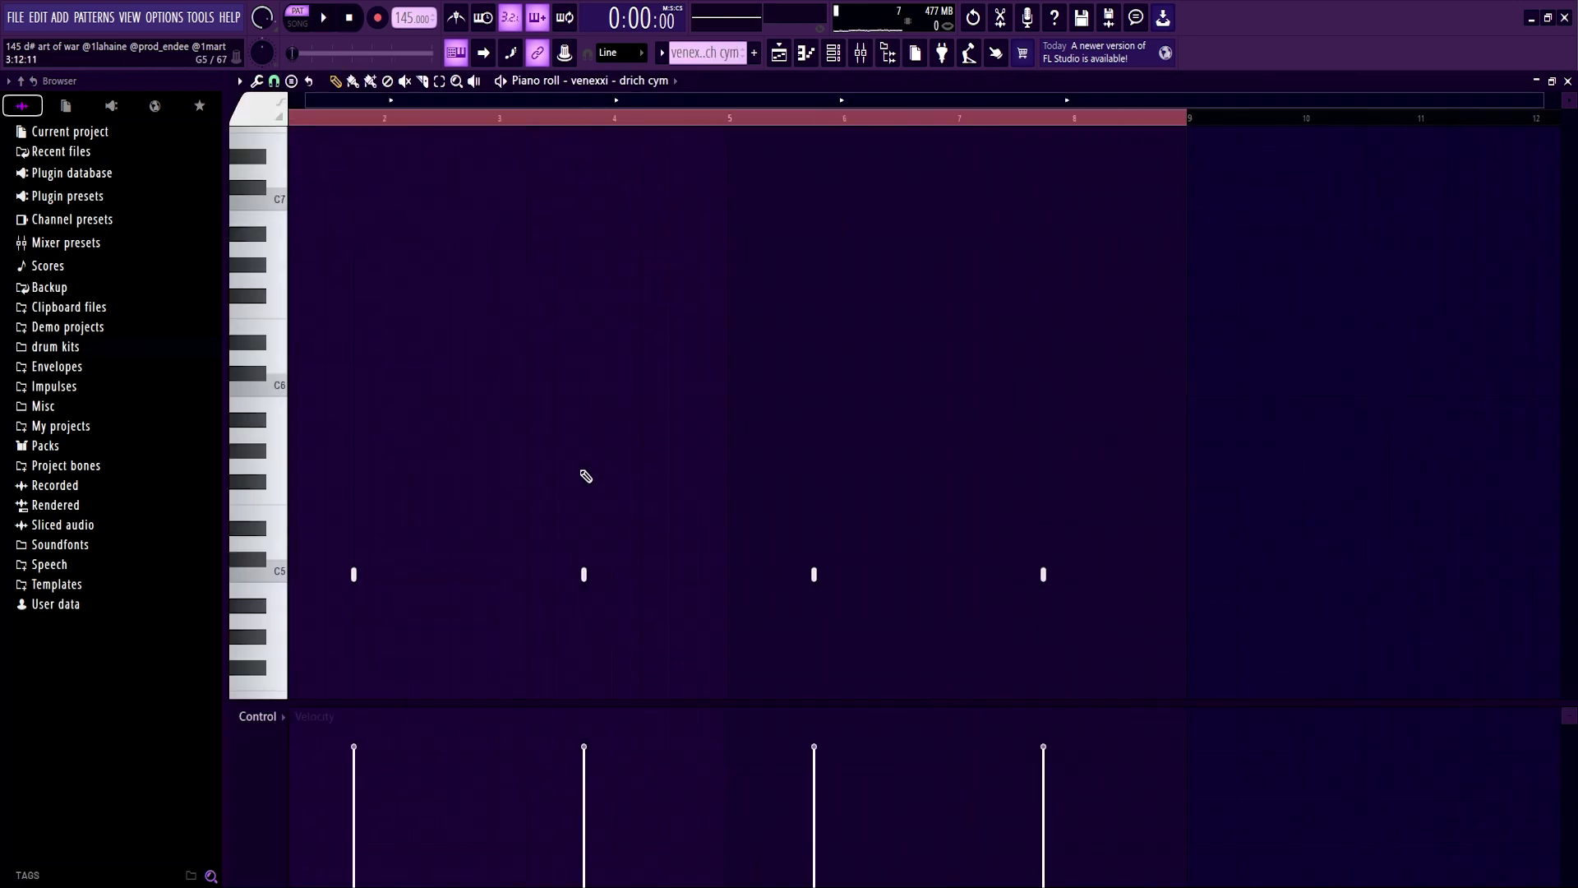
pyautogui.press('space')
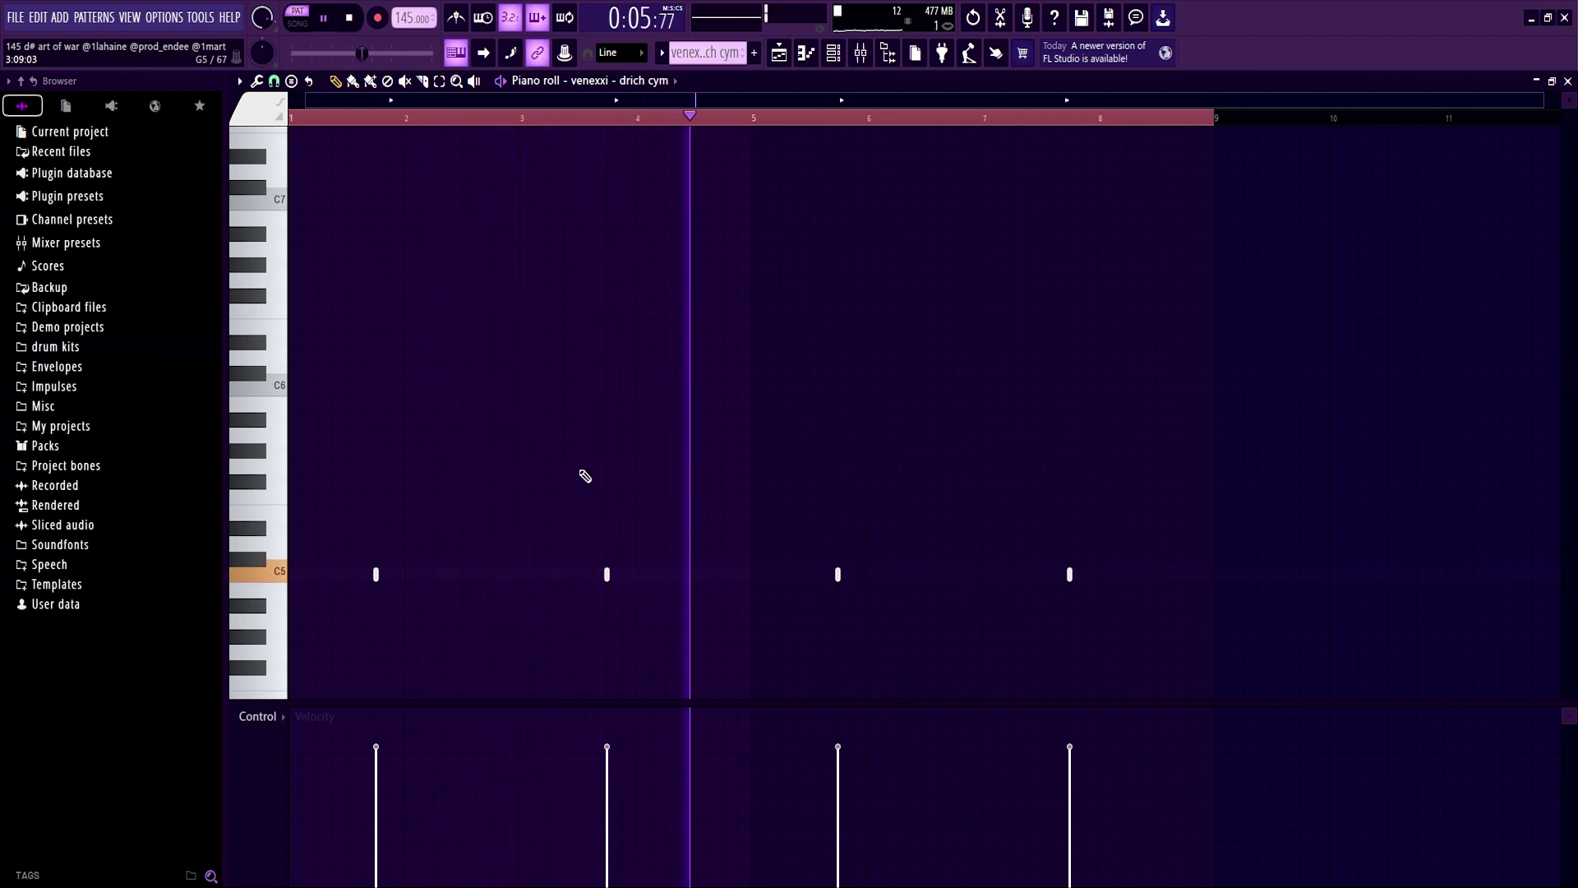
pyautogui.press('space')
pyautogui.press('F5')
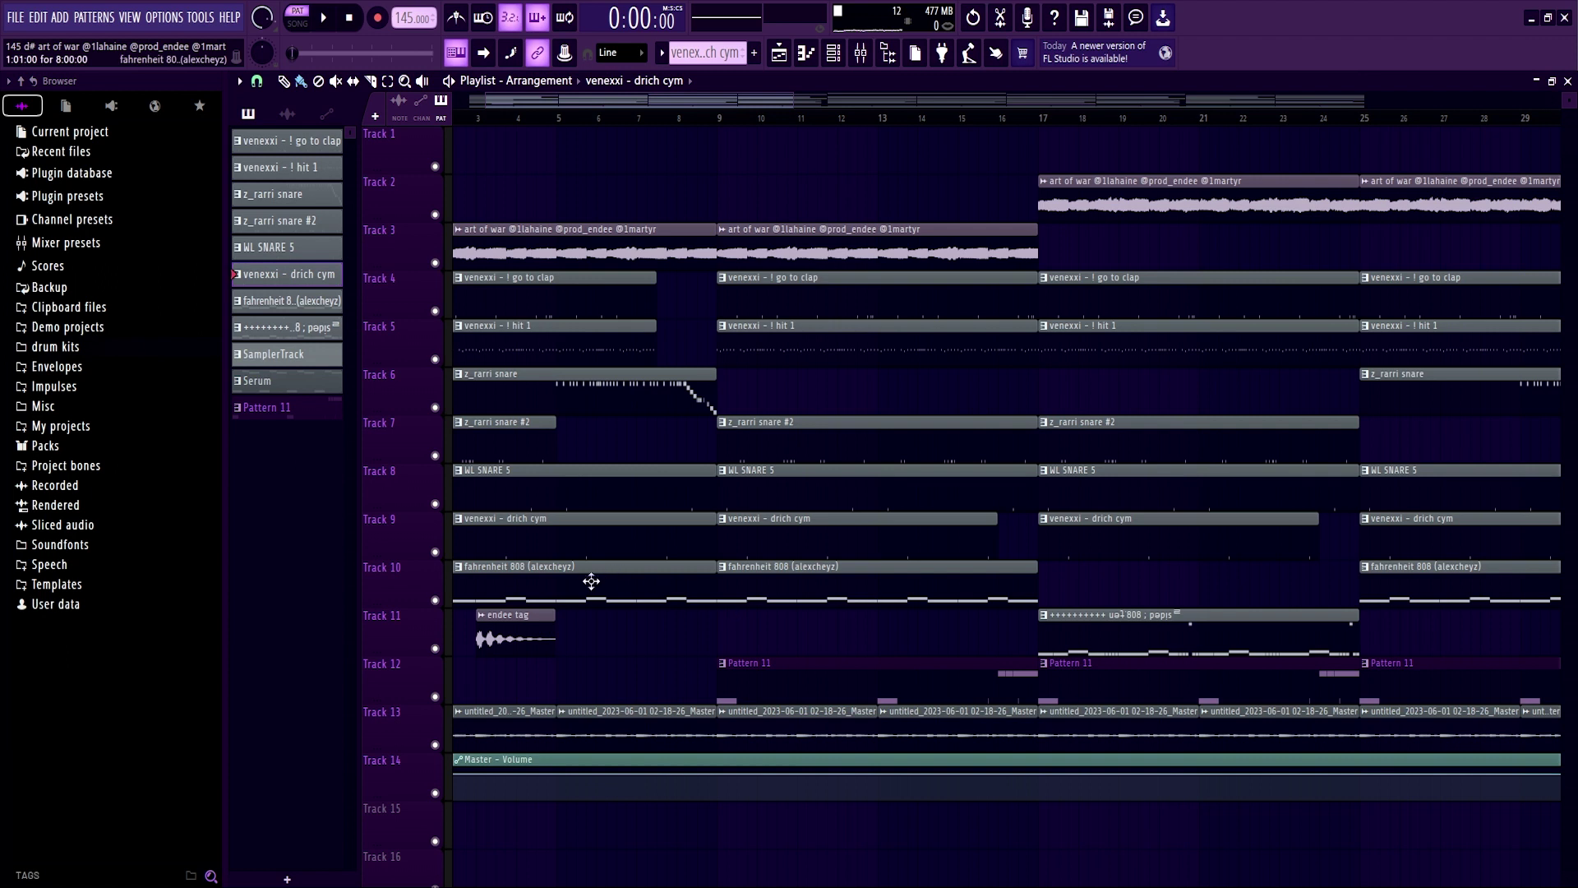
# Play the fahrenheit 808 pattern in the Piano roll and return to the arrangement
pyautogui.doubleClick(580, 584)
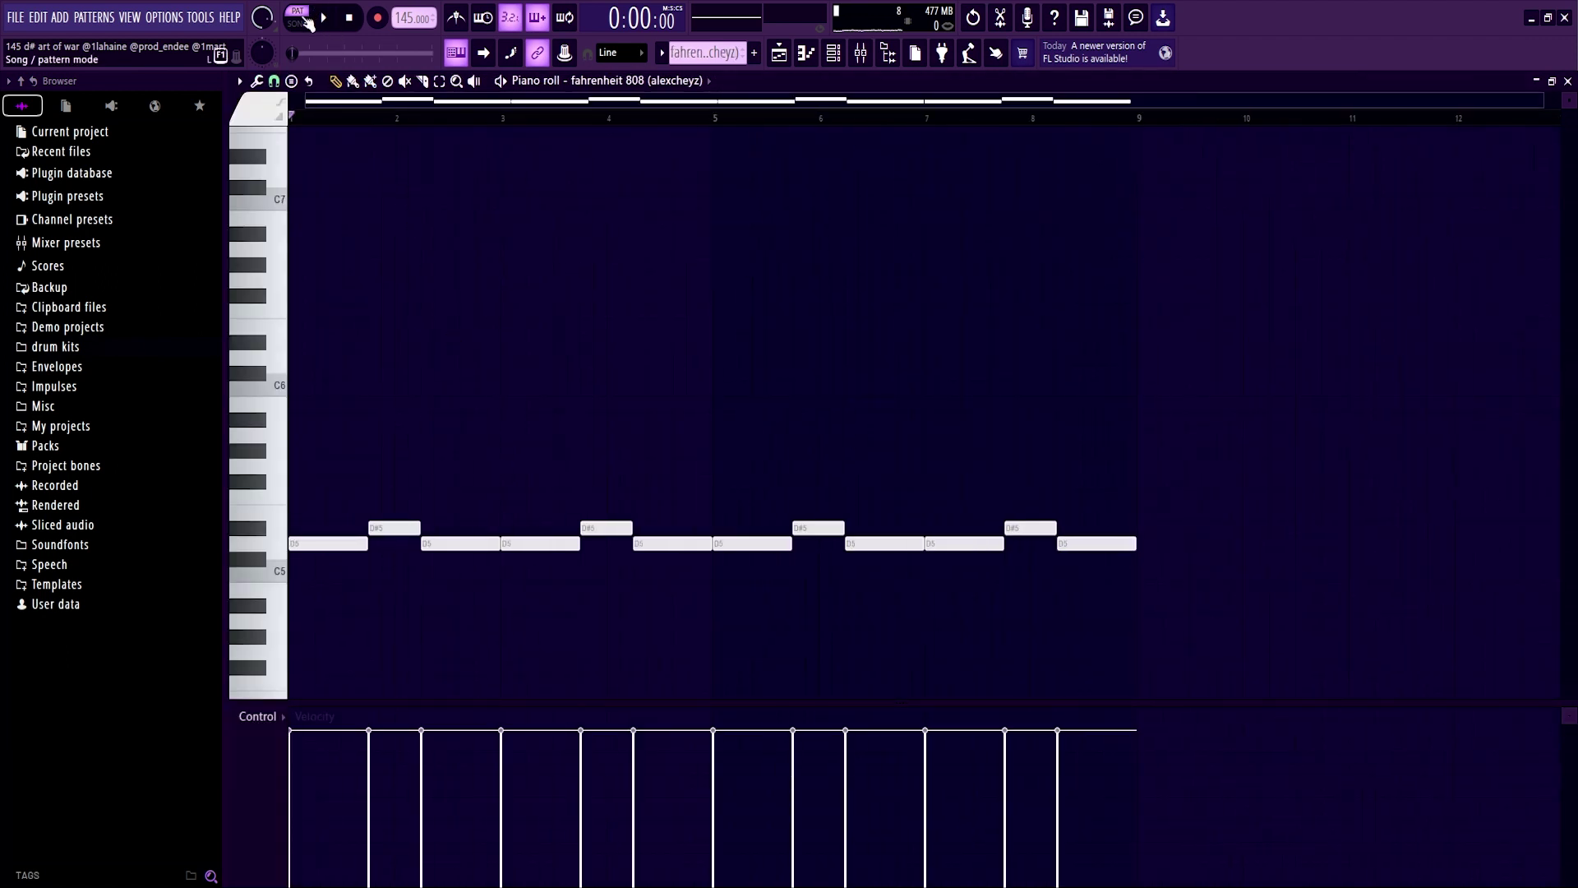
pyautogui.press('space')
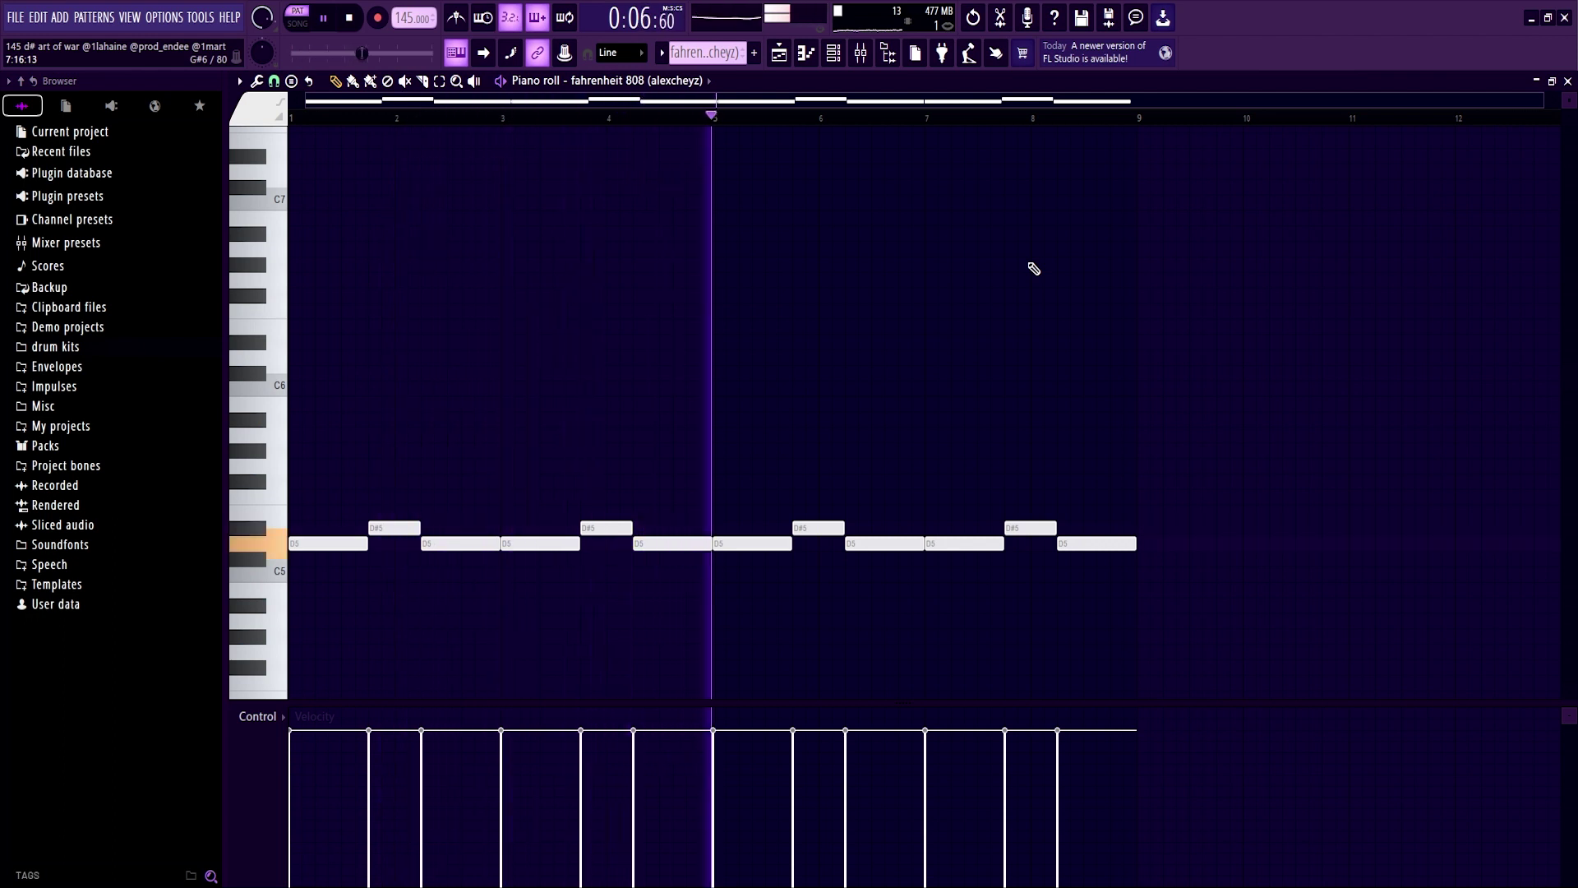
pyautogui.press('space')
pyautogui.press('F5')
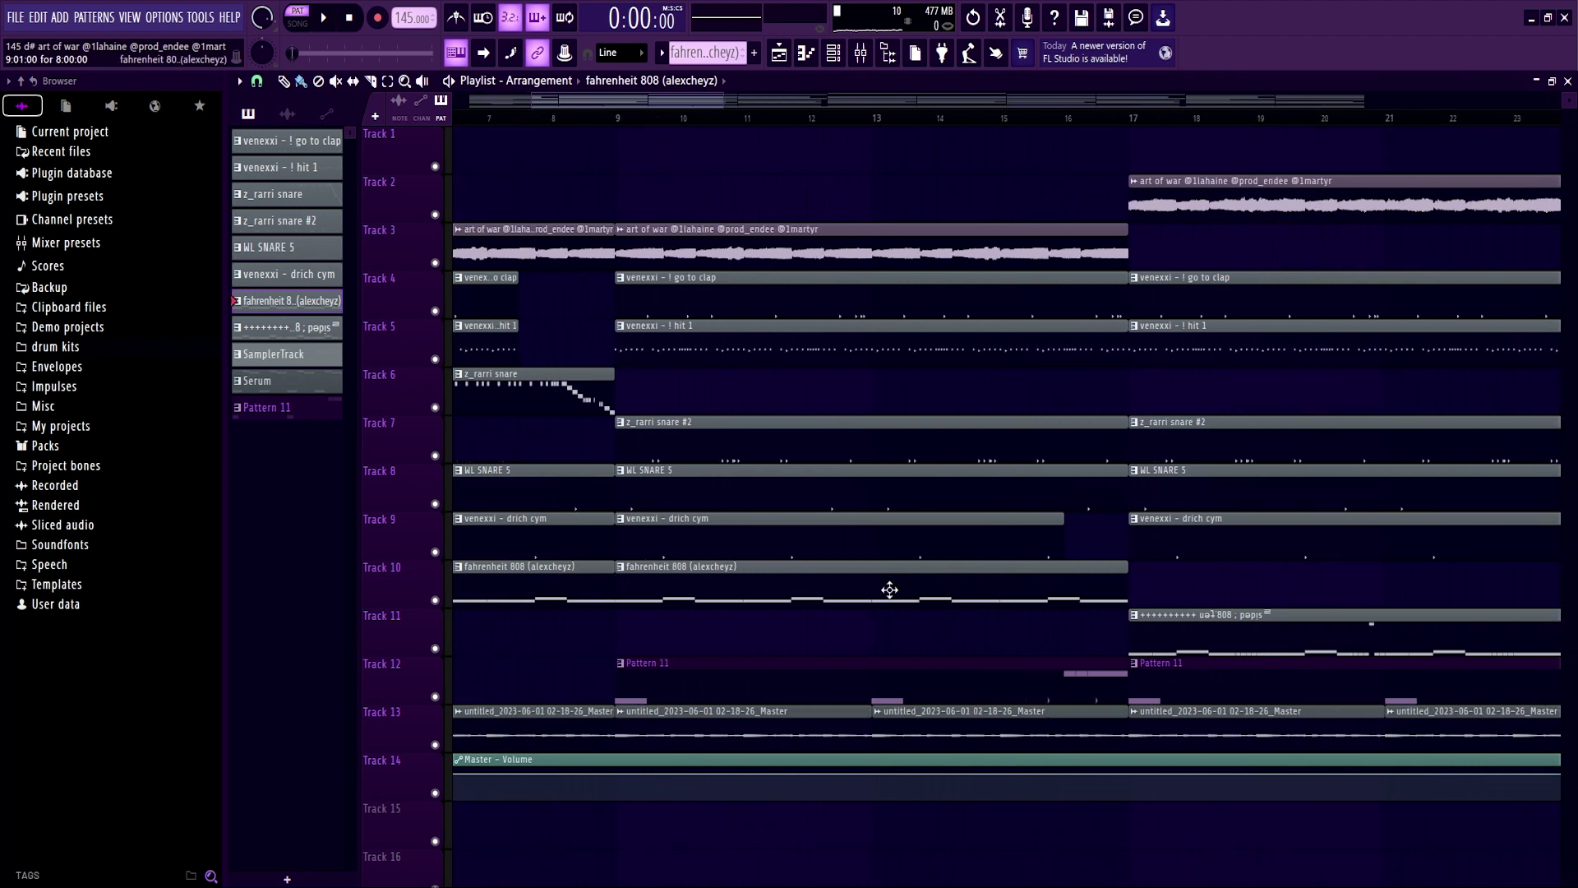
# Play the Track 11 808 pattern in the Piano roll and return to the arrangement
pyautogui.doubleClick(1192, 643)
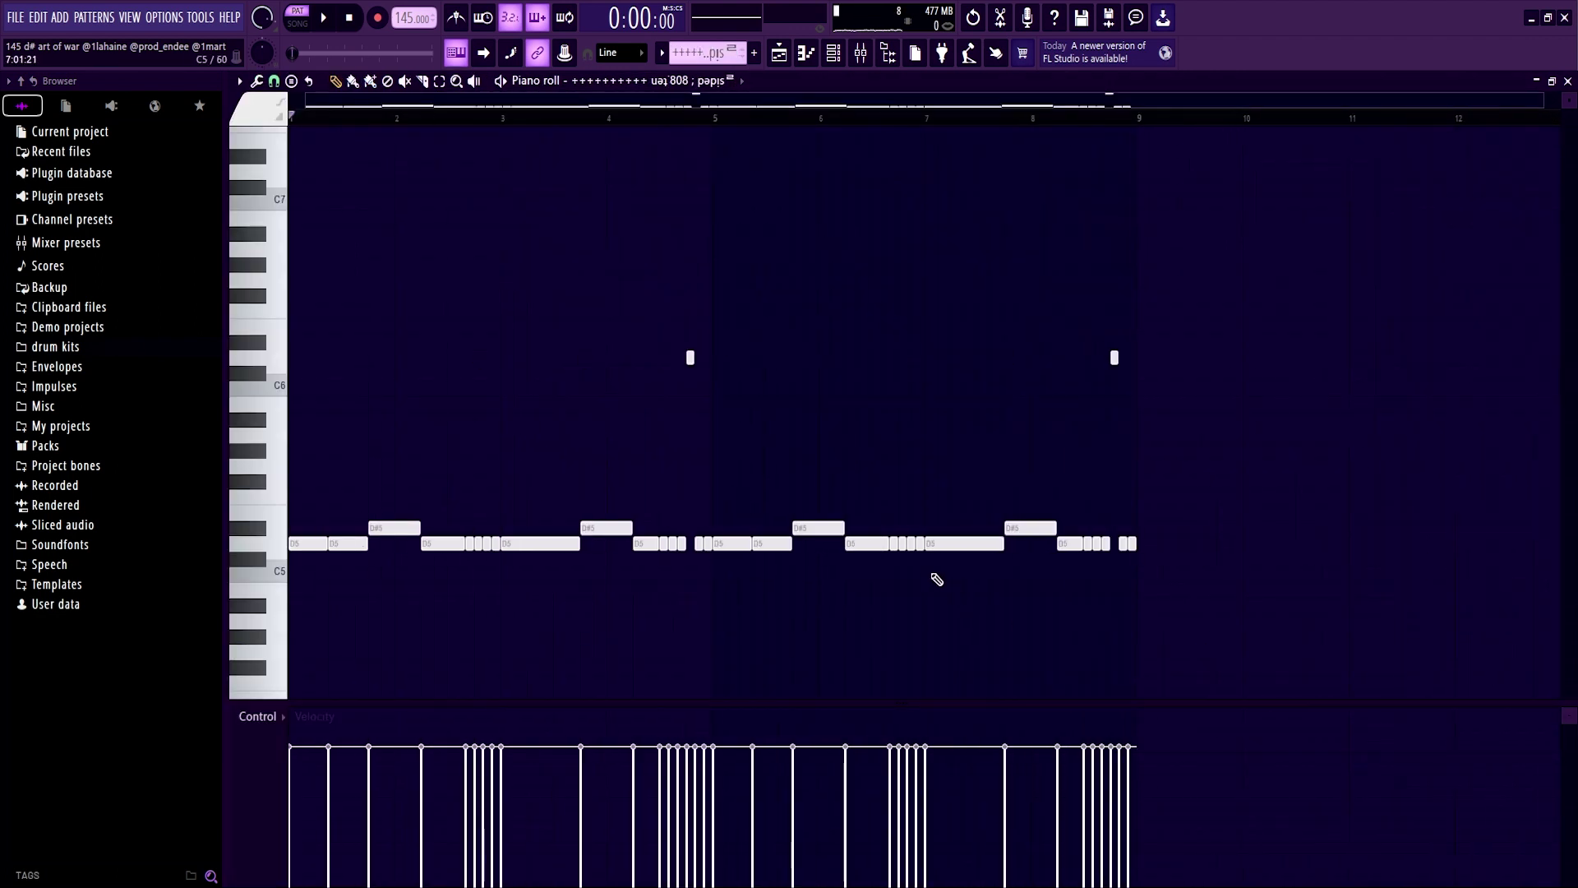
pyautogui.press('space')
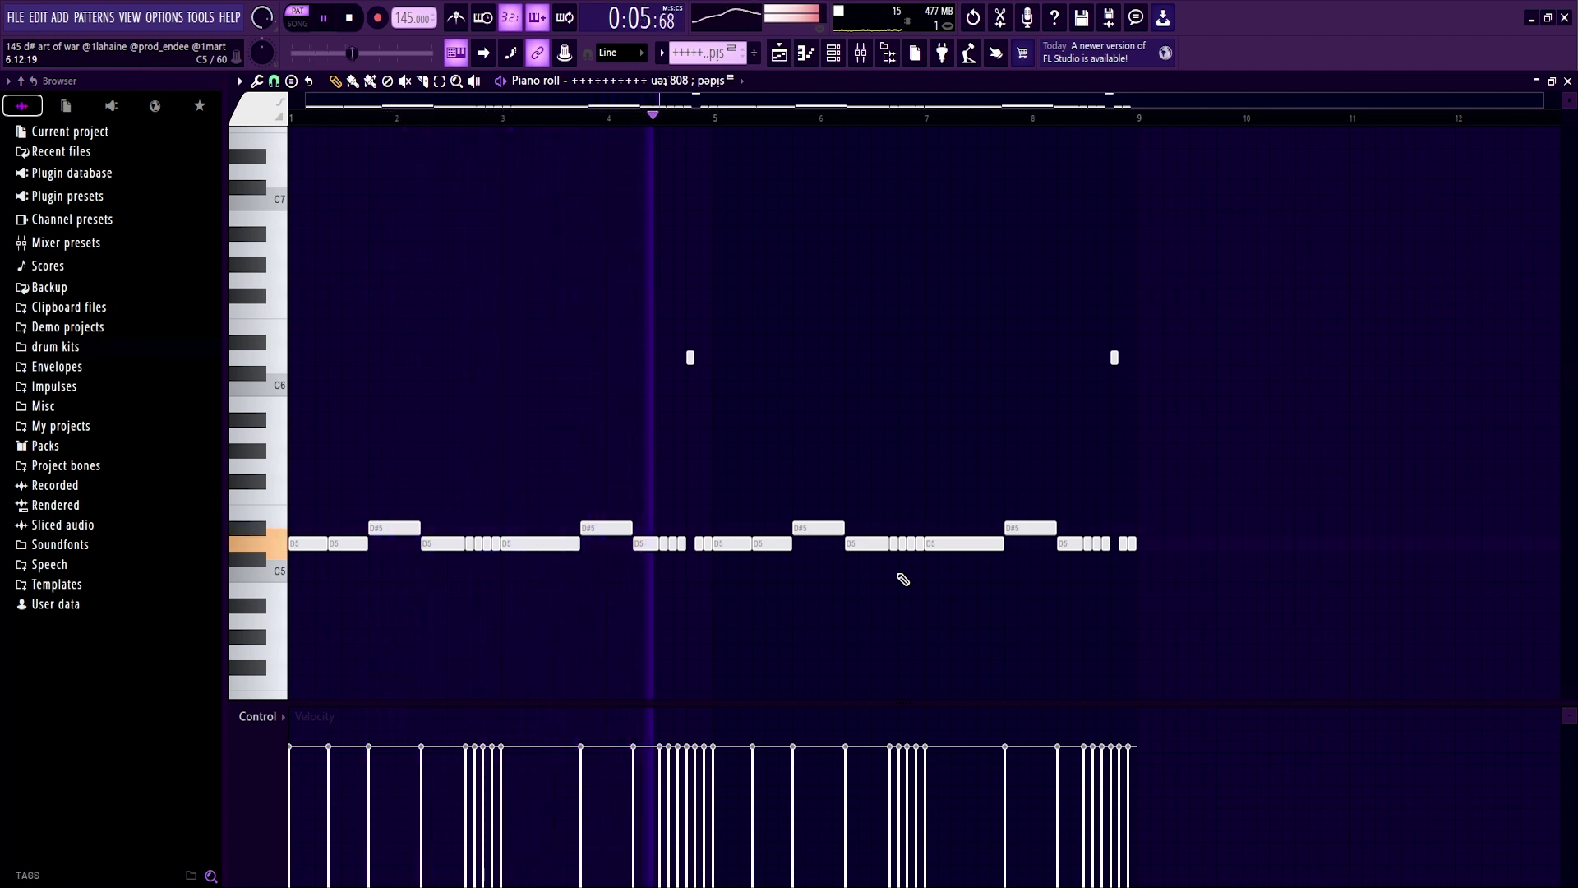
pyautogui.press('space')
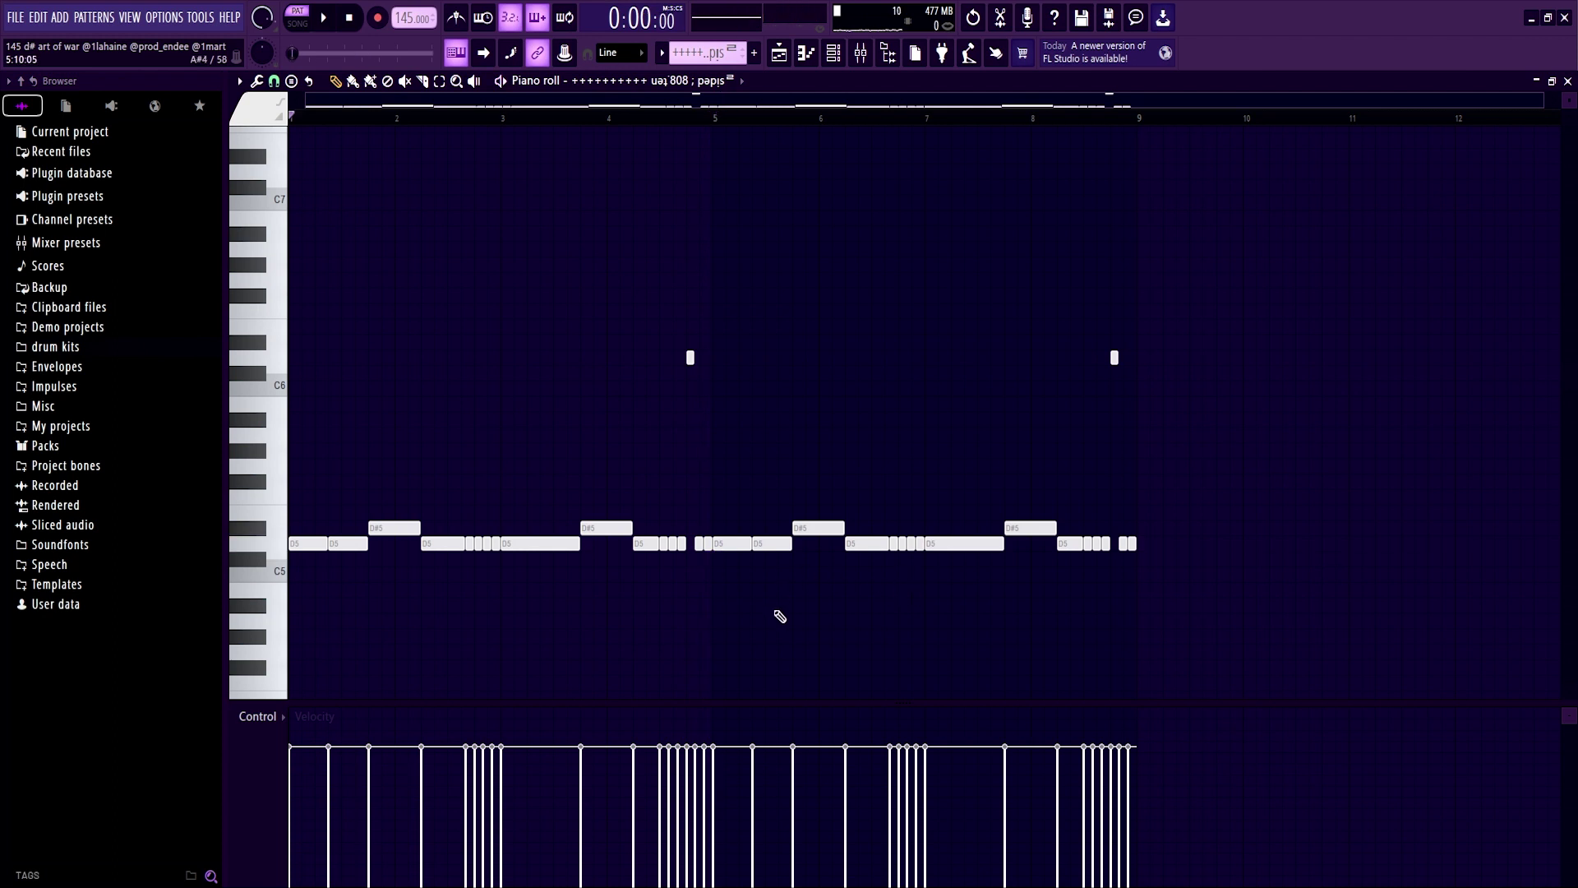
pyautogui.press('F5')
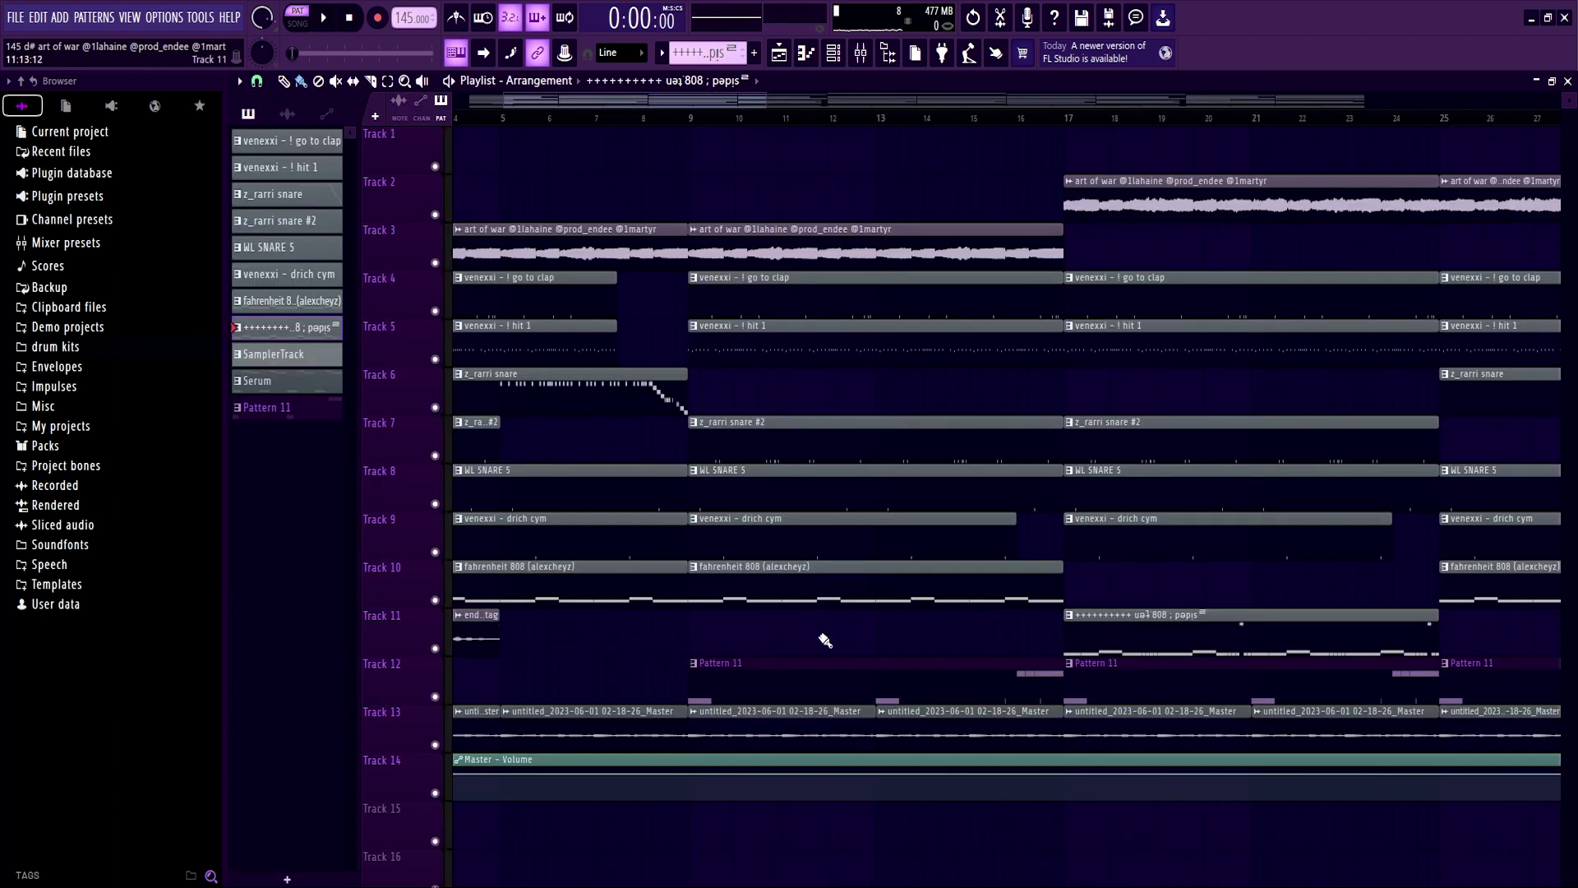
# Briefly reopen both 808 patterns' notes, then zoom the arrangement out to show every bar
pyautogui.scroll(-3, 824, 640)
pyautogui.scroll(-2, 723, 634)
pyautogui.doubleClick(620, 594)
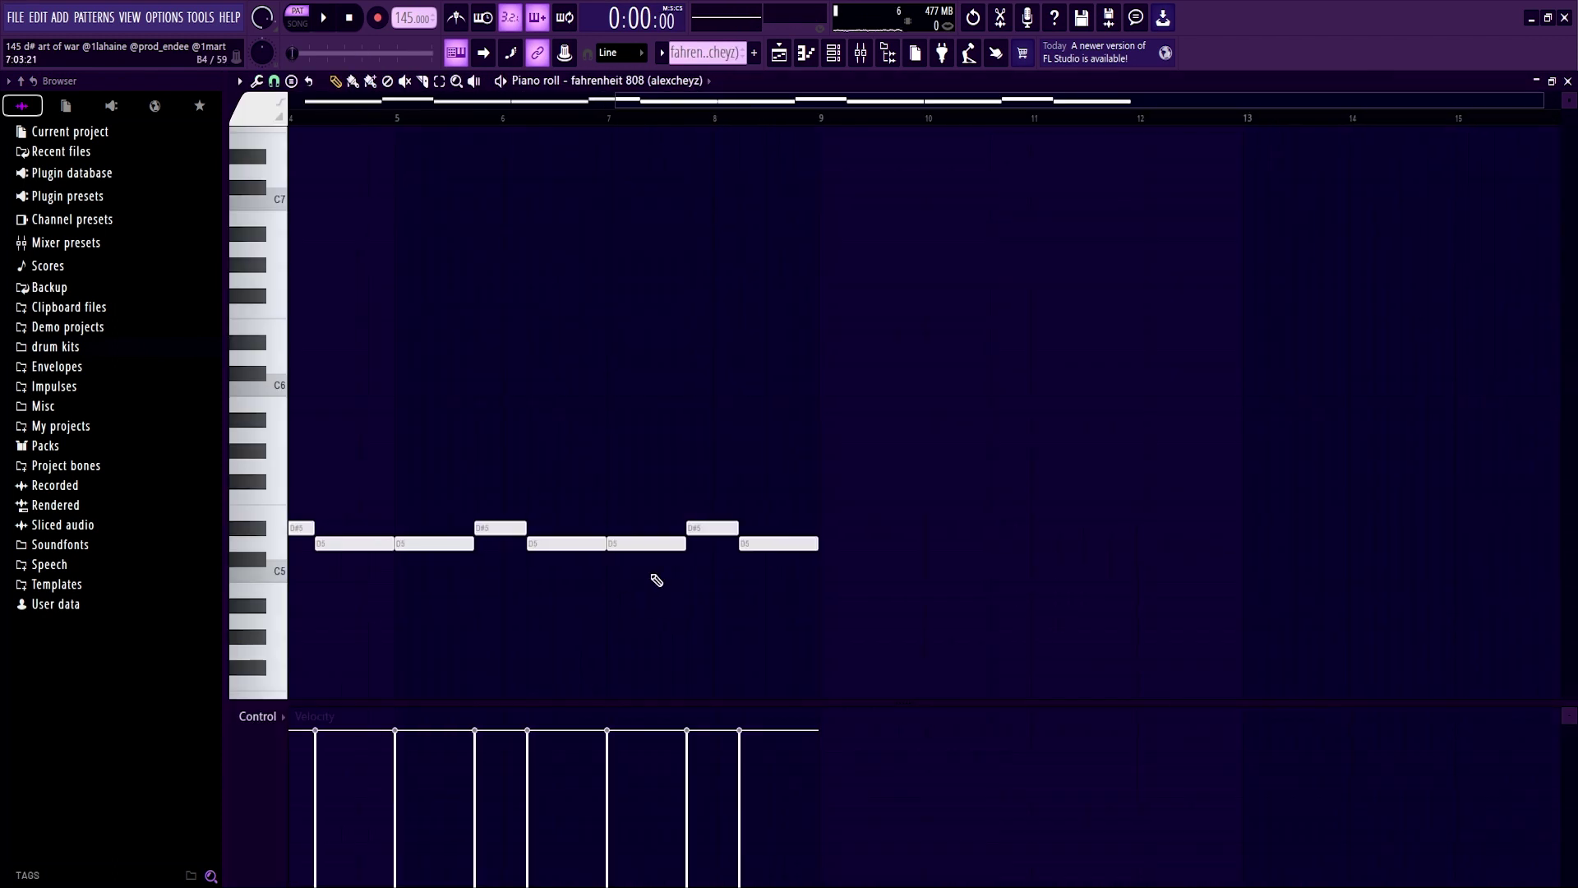
pyautogui.press('F5')
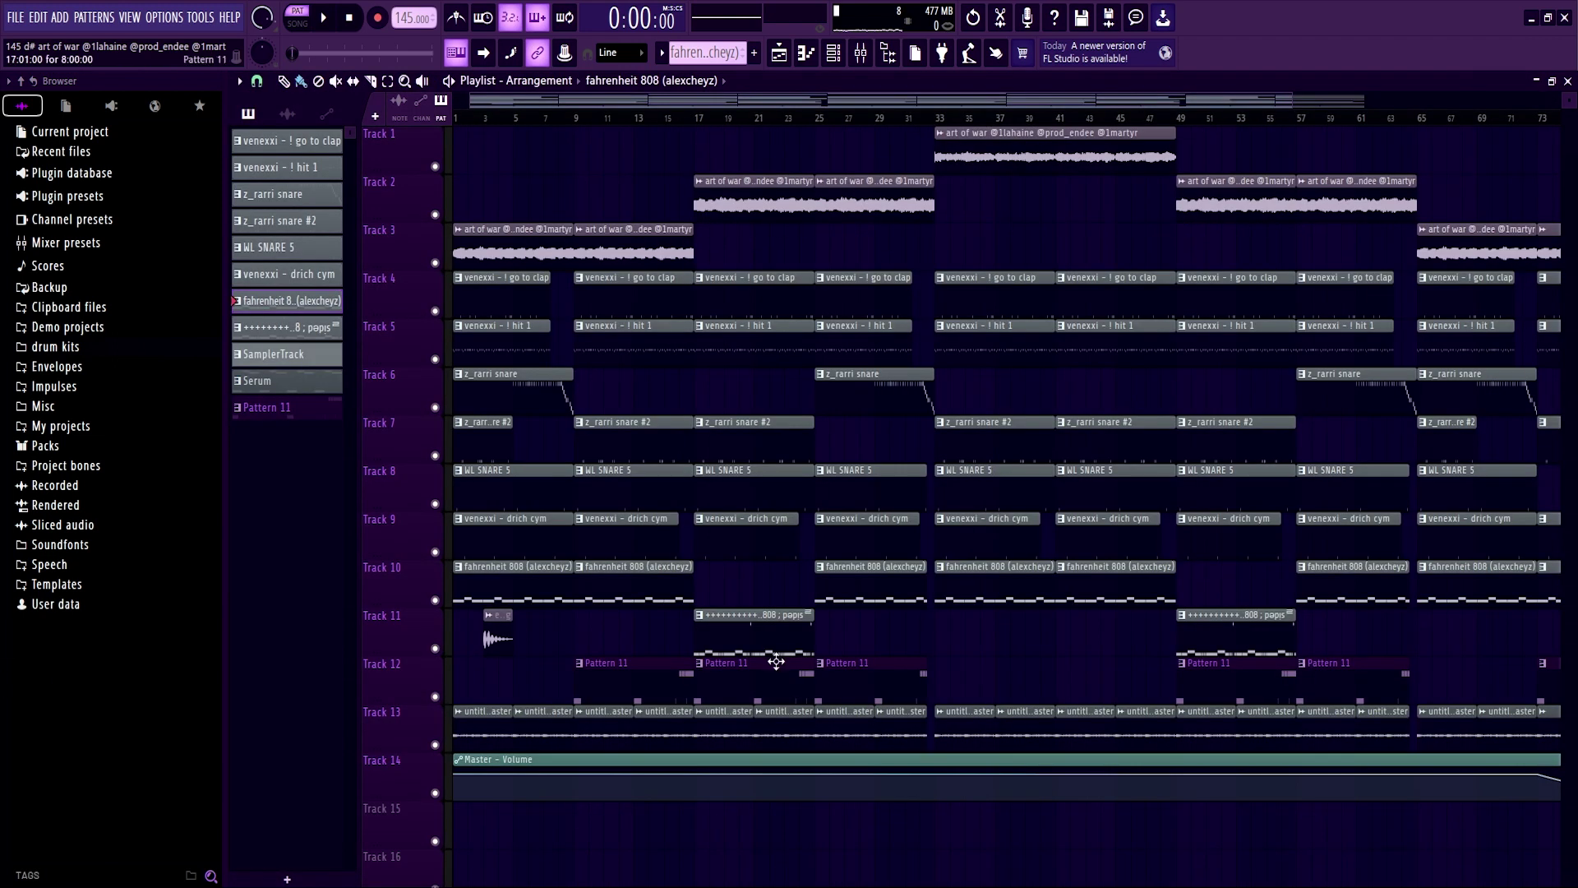
pyautogui.doubleClick(776, 616)
pyautogui.press('F5')
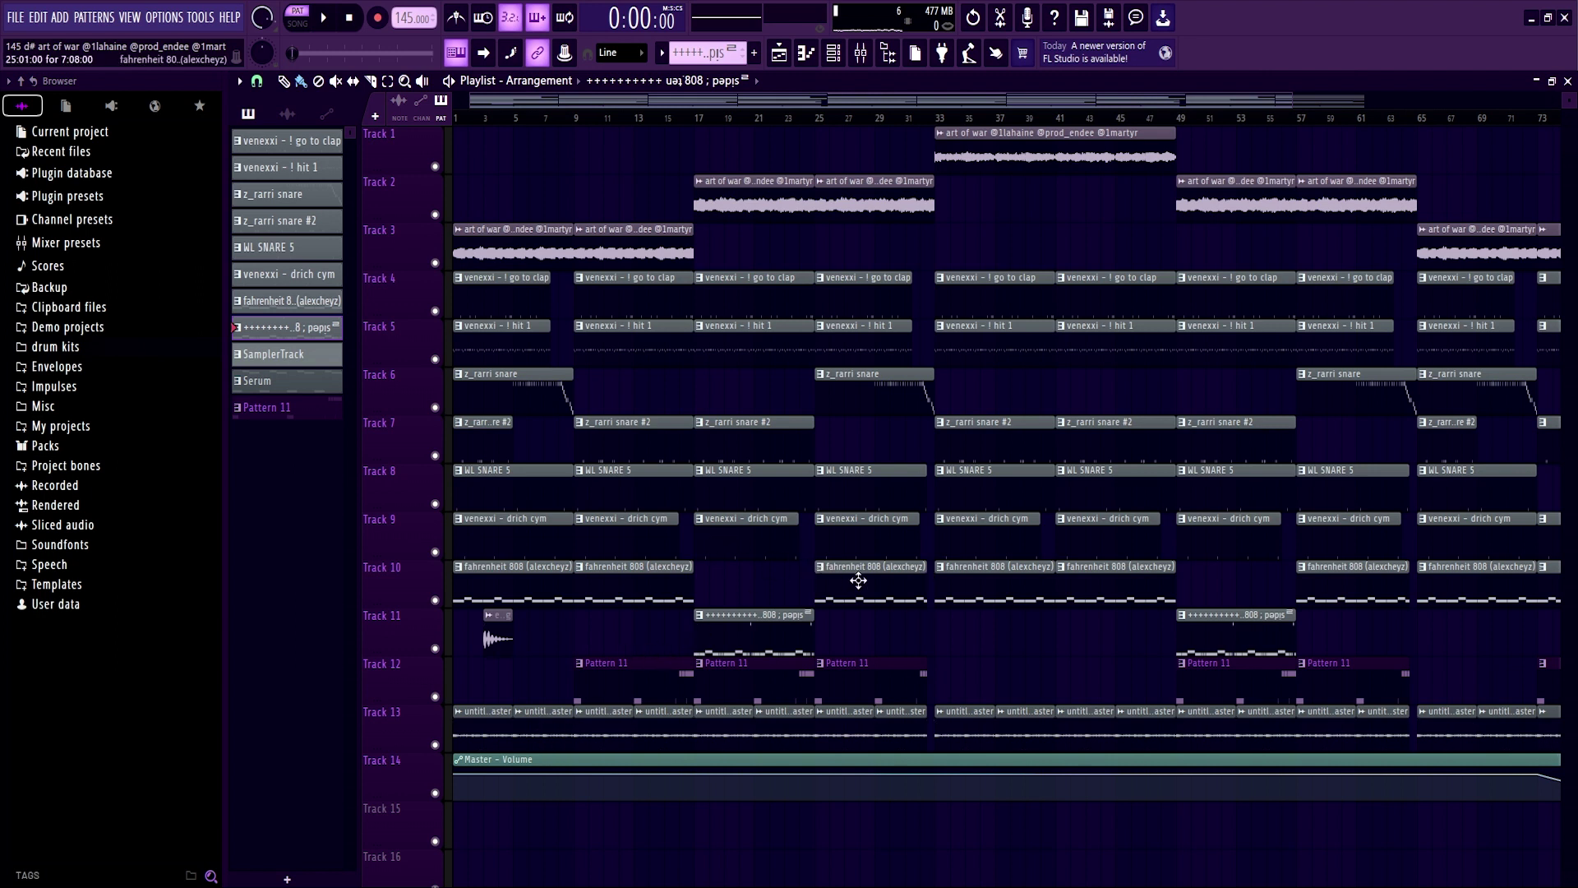
pyautogui.moveTo(691, 100)
pyautogui.mouseDown()
pyautogui.moveTo(869, 116)
pyautogui.moveTo(781, 116)
pyautogui.mouseUp()
# Play Pattern 11 in the Piano roll and return to the arrangement
pyautogui.doubleClick(655, 700)
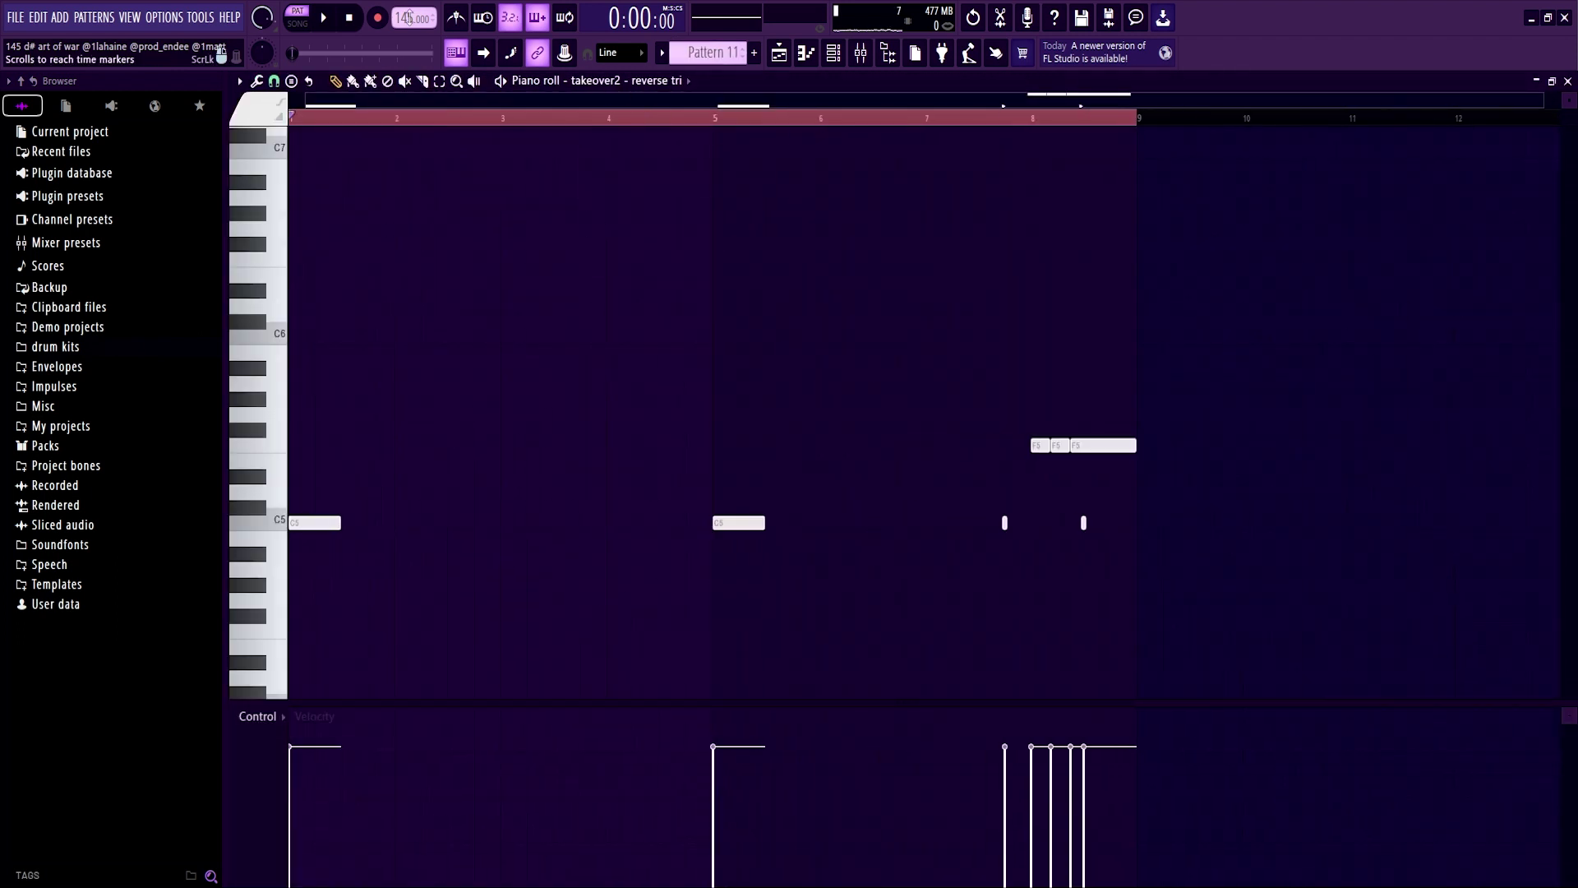
pyautogui.press('space')
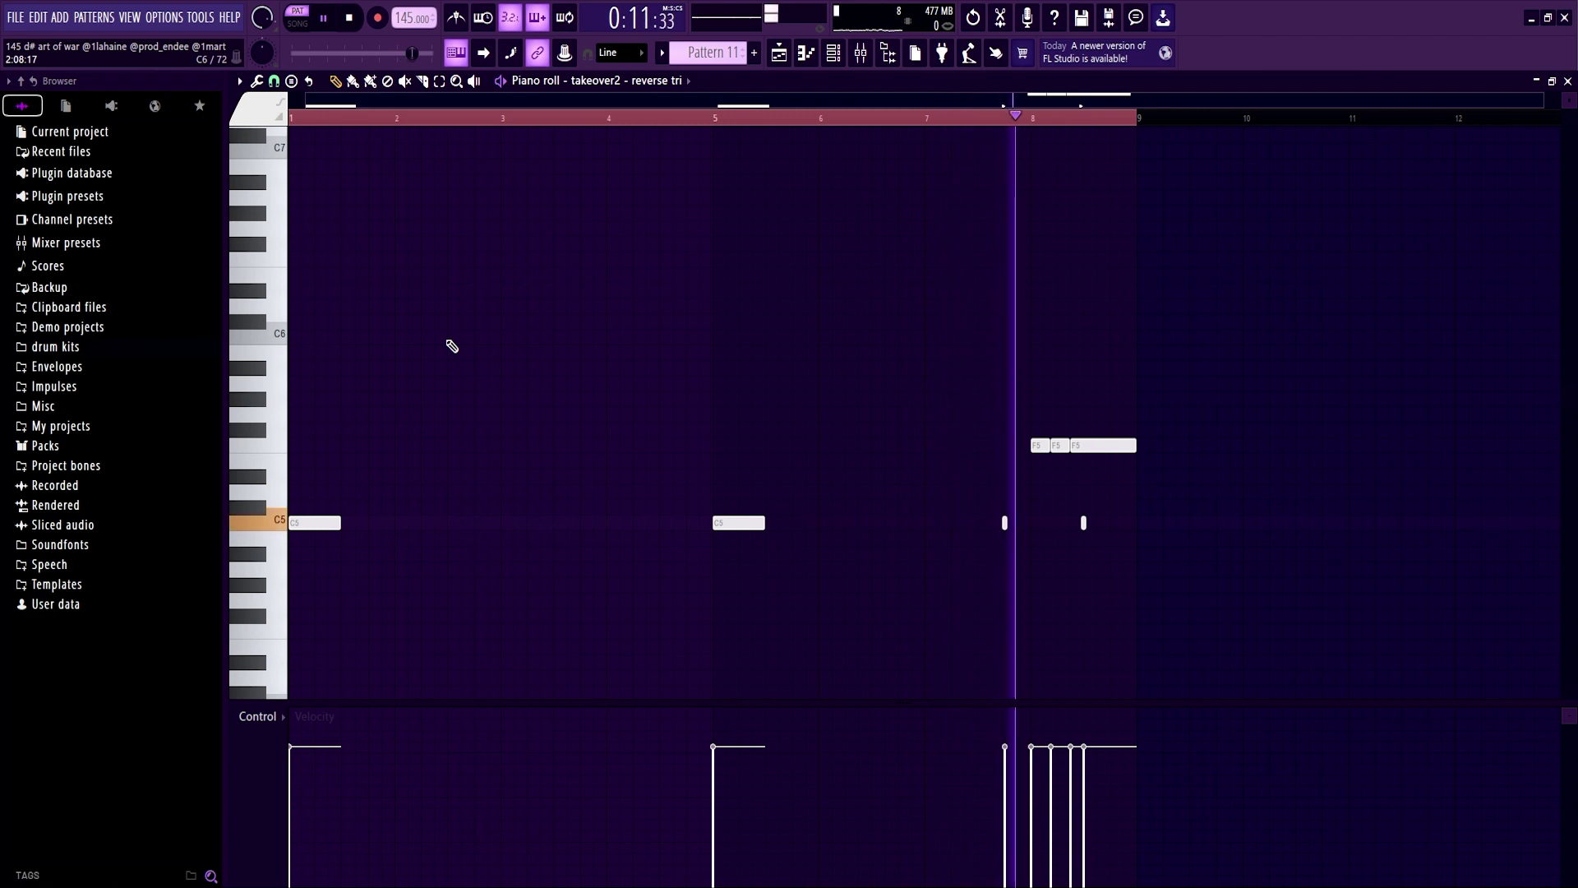
pyautogui.press('space')
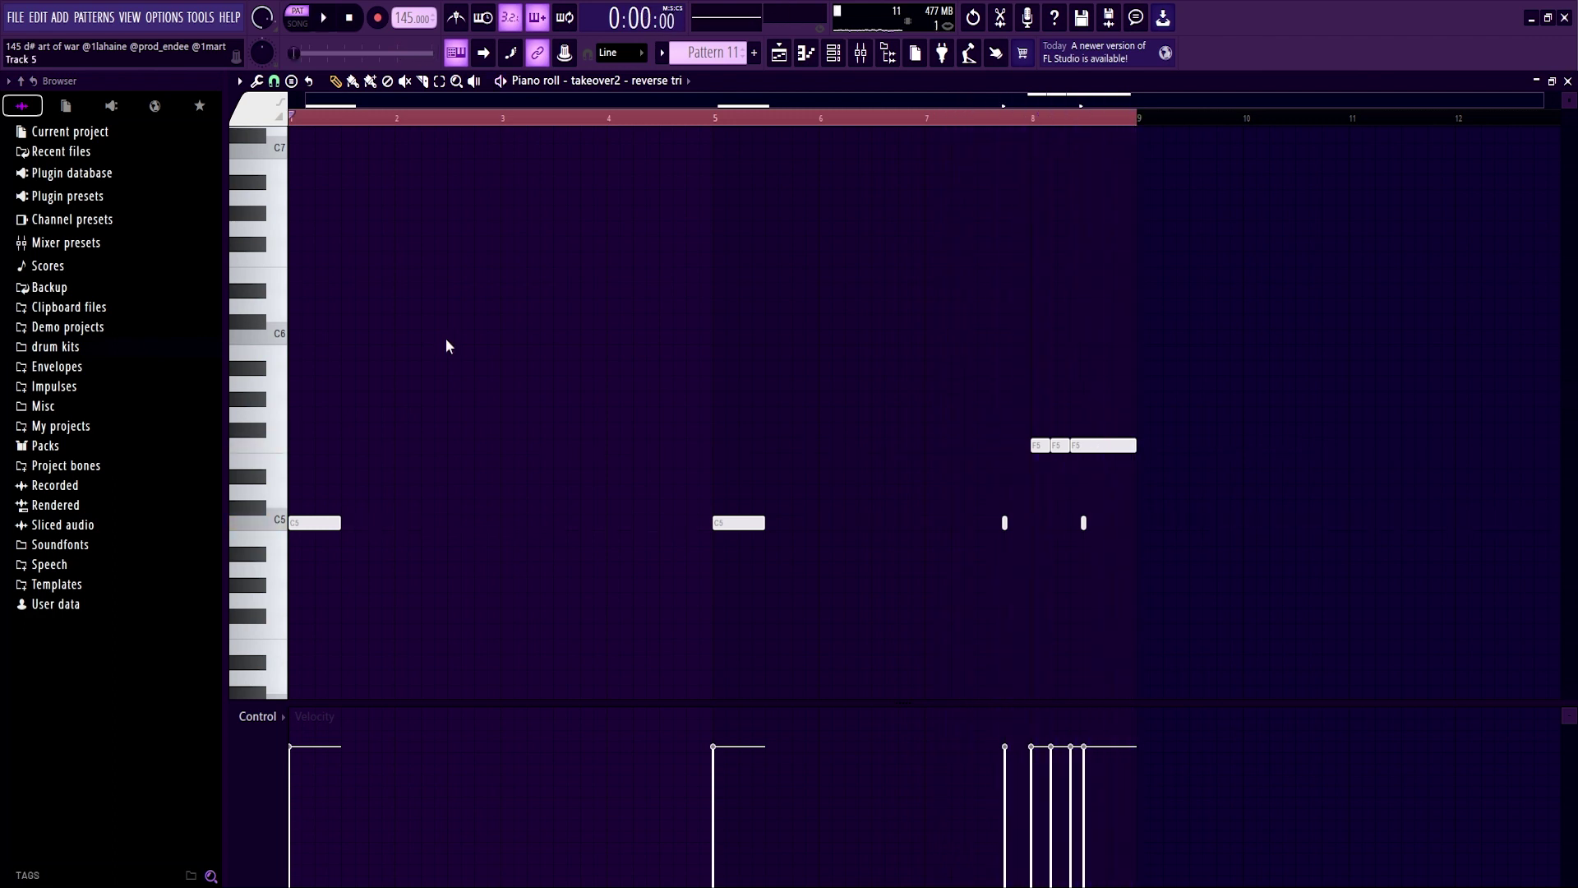
pyautogui.press('F5')
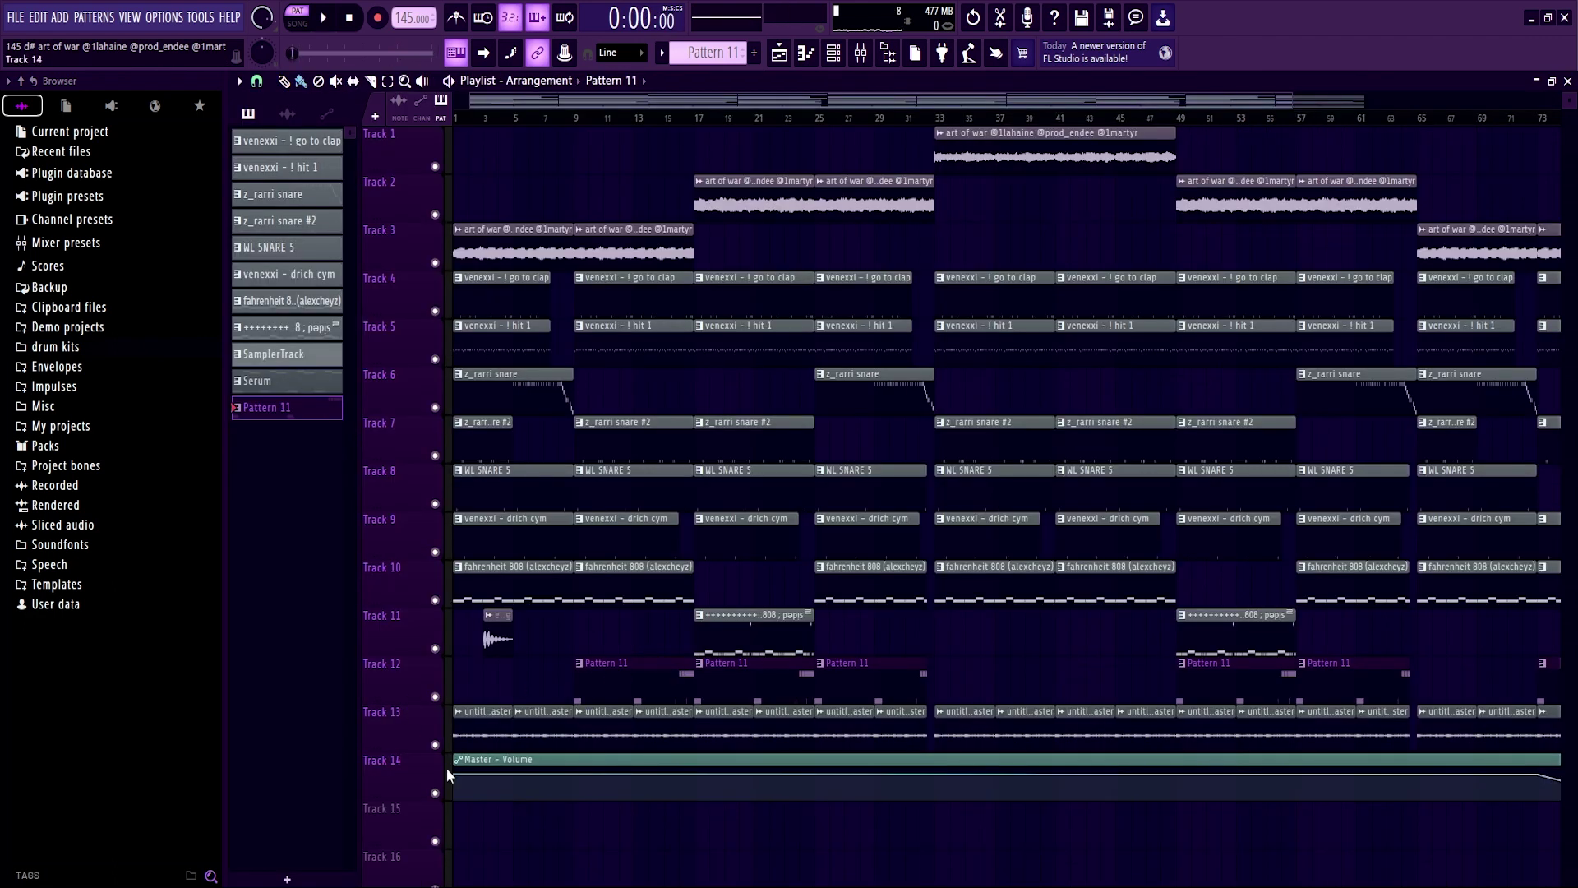
# Play the whole song in SONG mode with Track 13 soloed, then unsolo it
pyautogui.rightClick(436, 746)
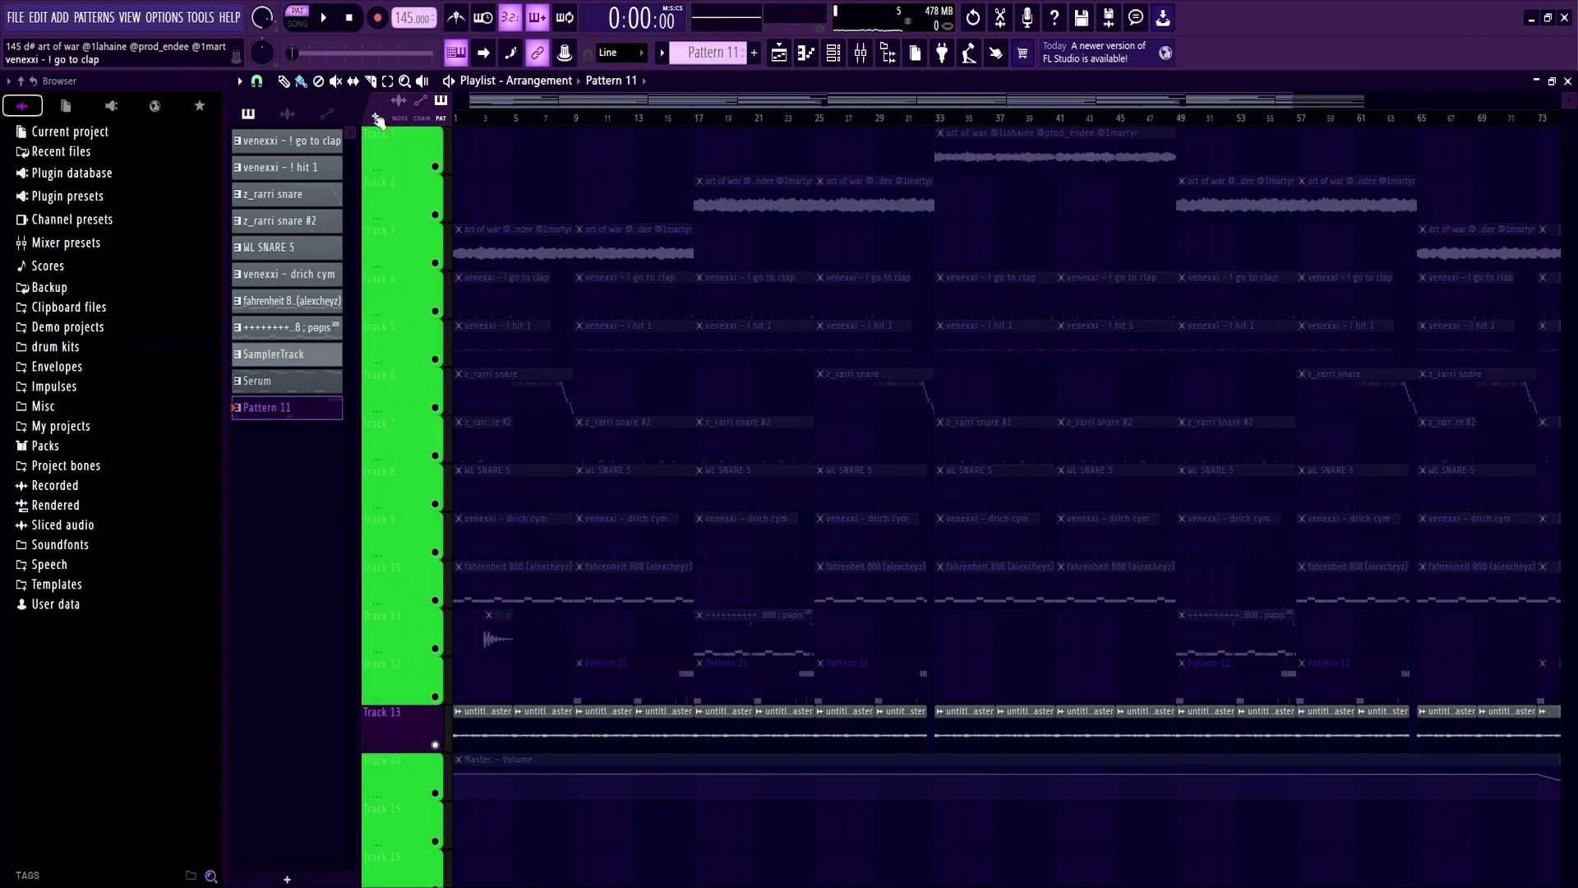
pyautogui.press('l')
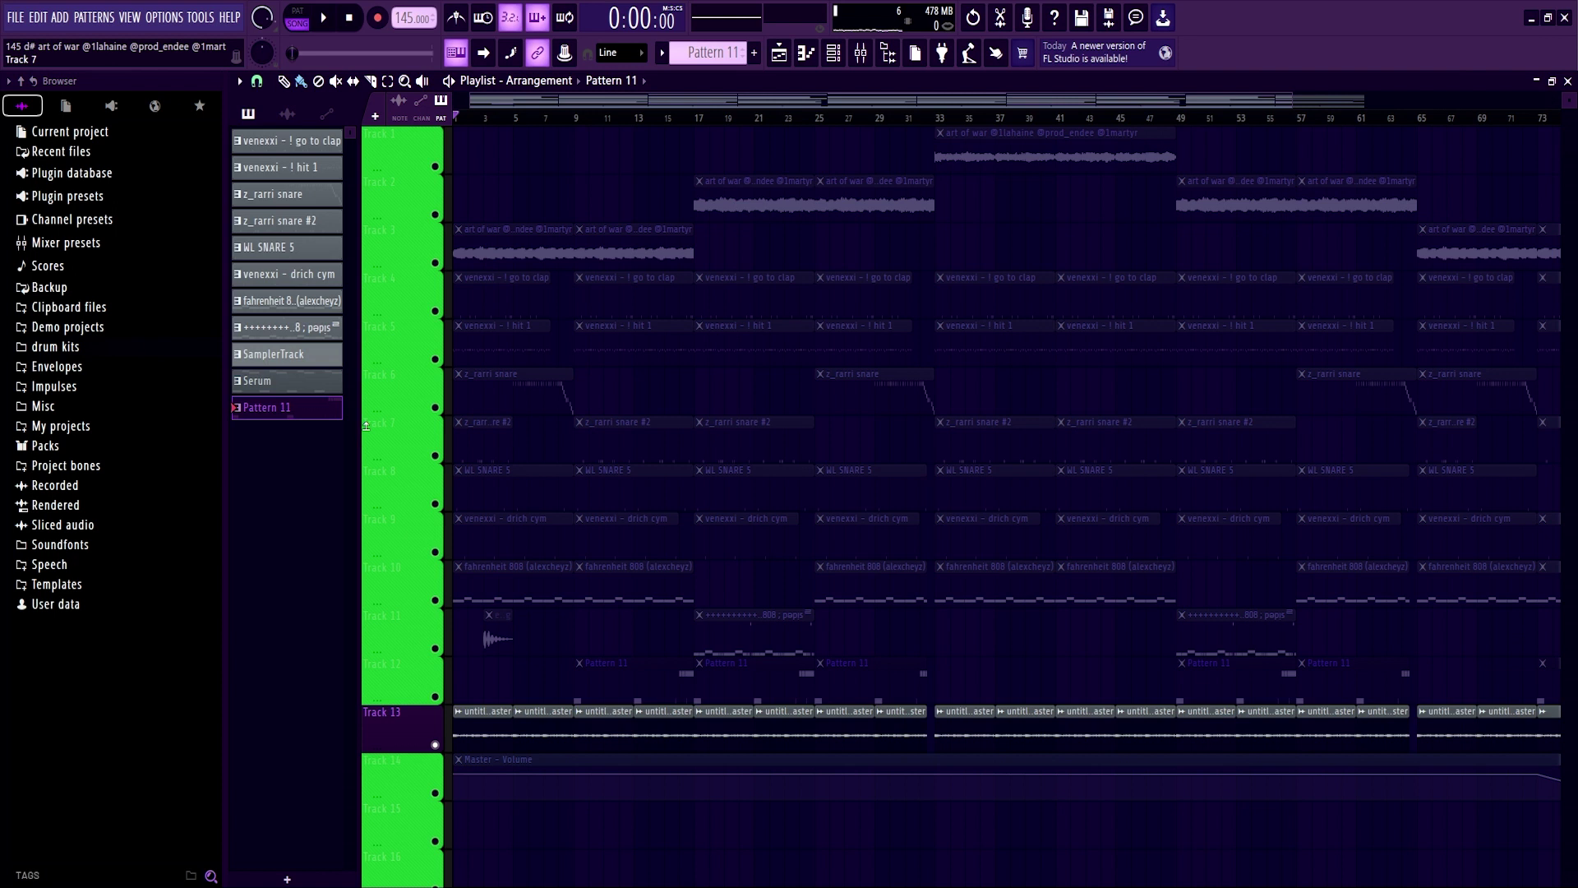
pyautogui.press('space')
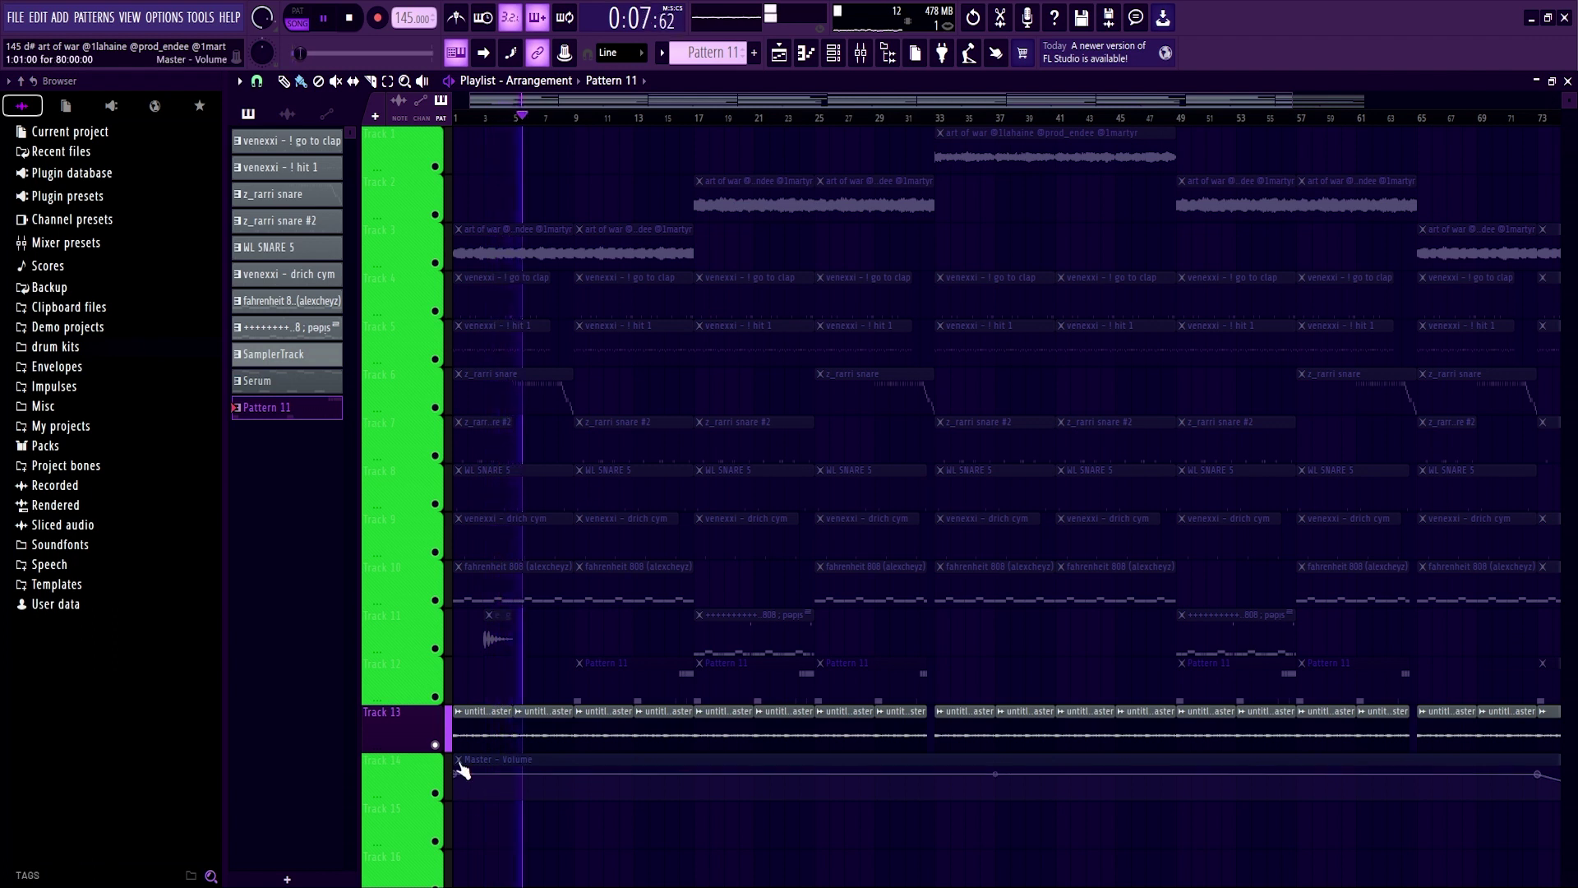
pyautogui.rightClick(436, 744)
pyautogui.press('space')
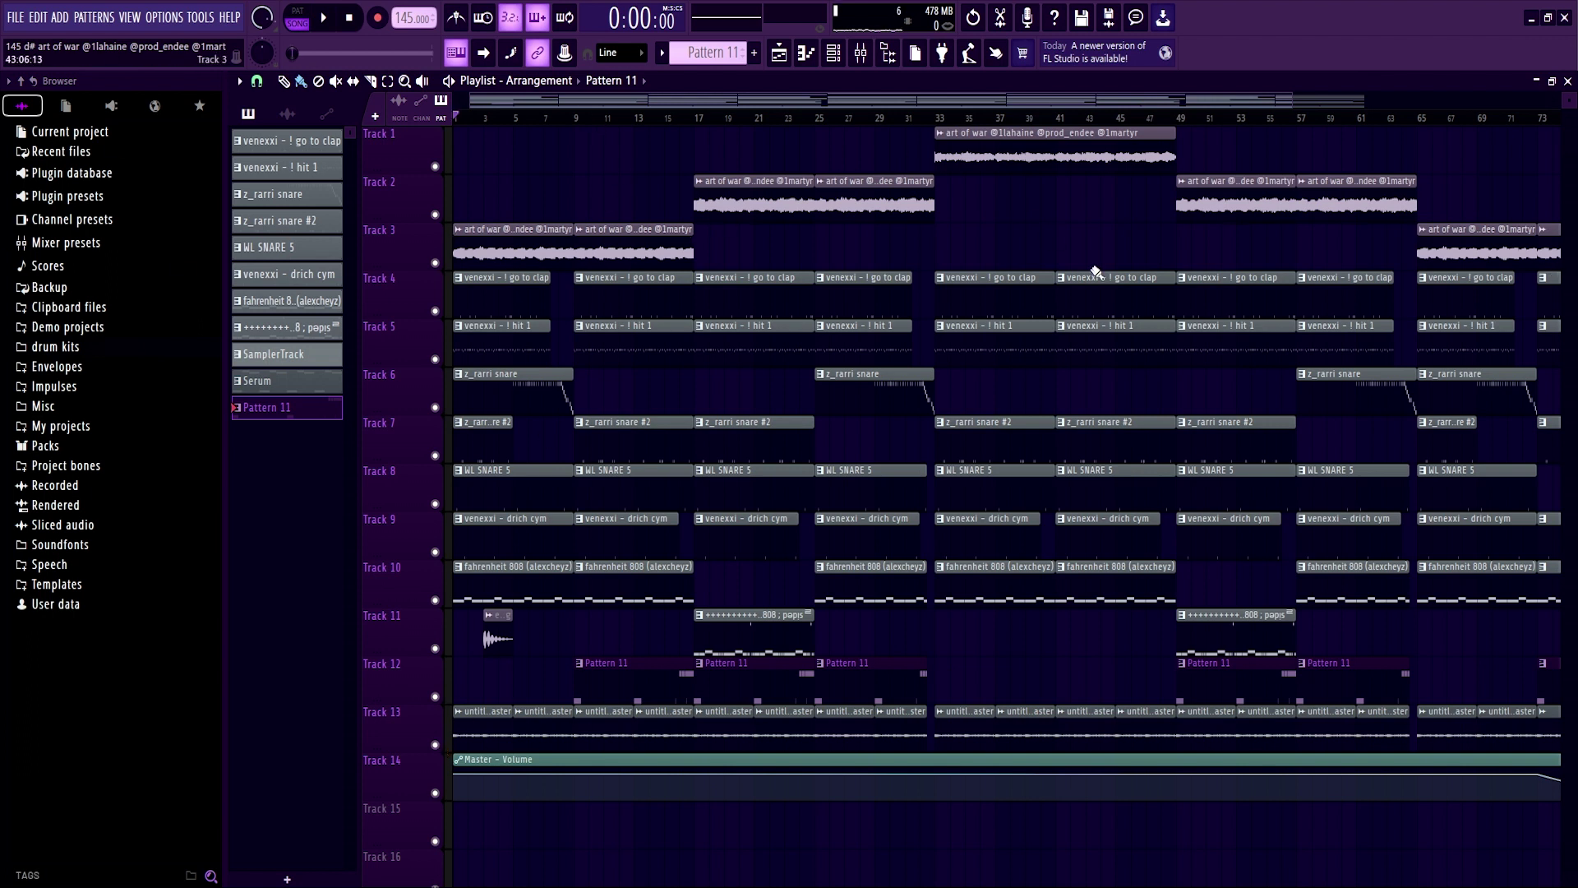
pyautogui.scroll(-2, 1096, 272)
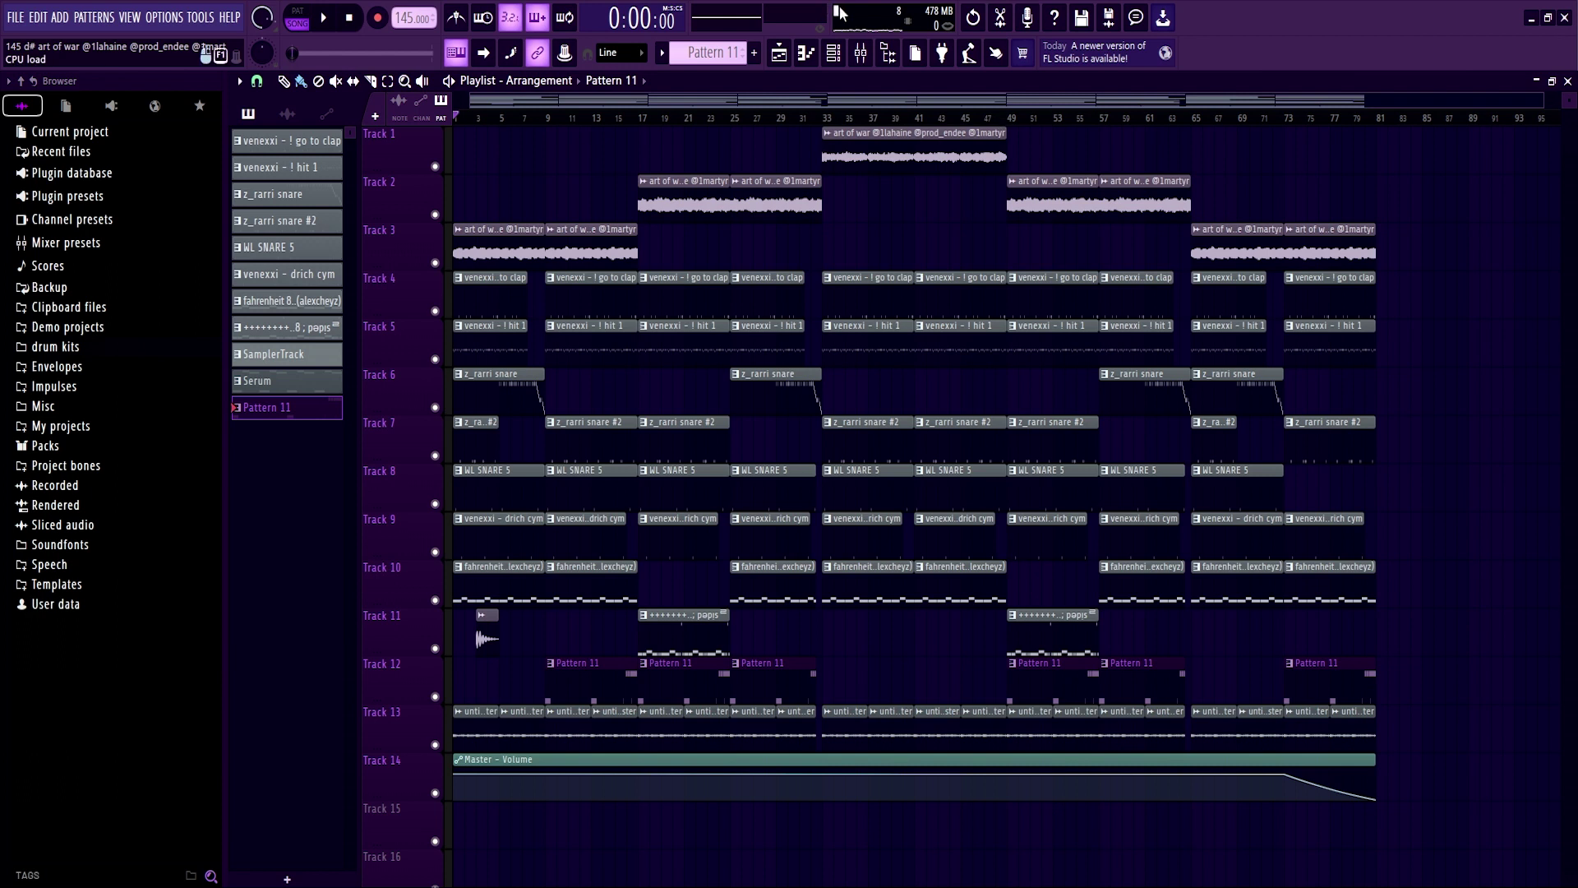
pyautogui.click(860, 53)
pyautogui.click(288, 316)
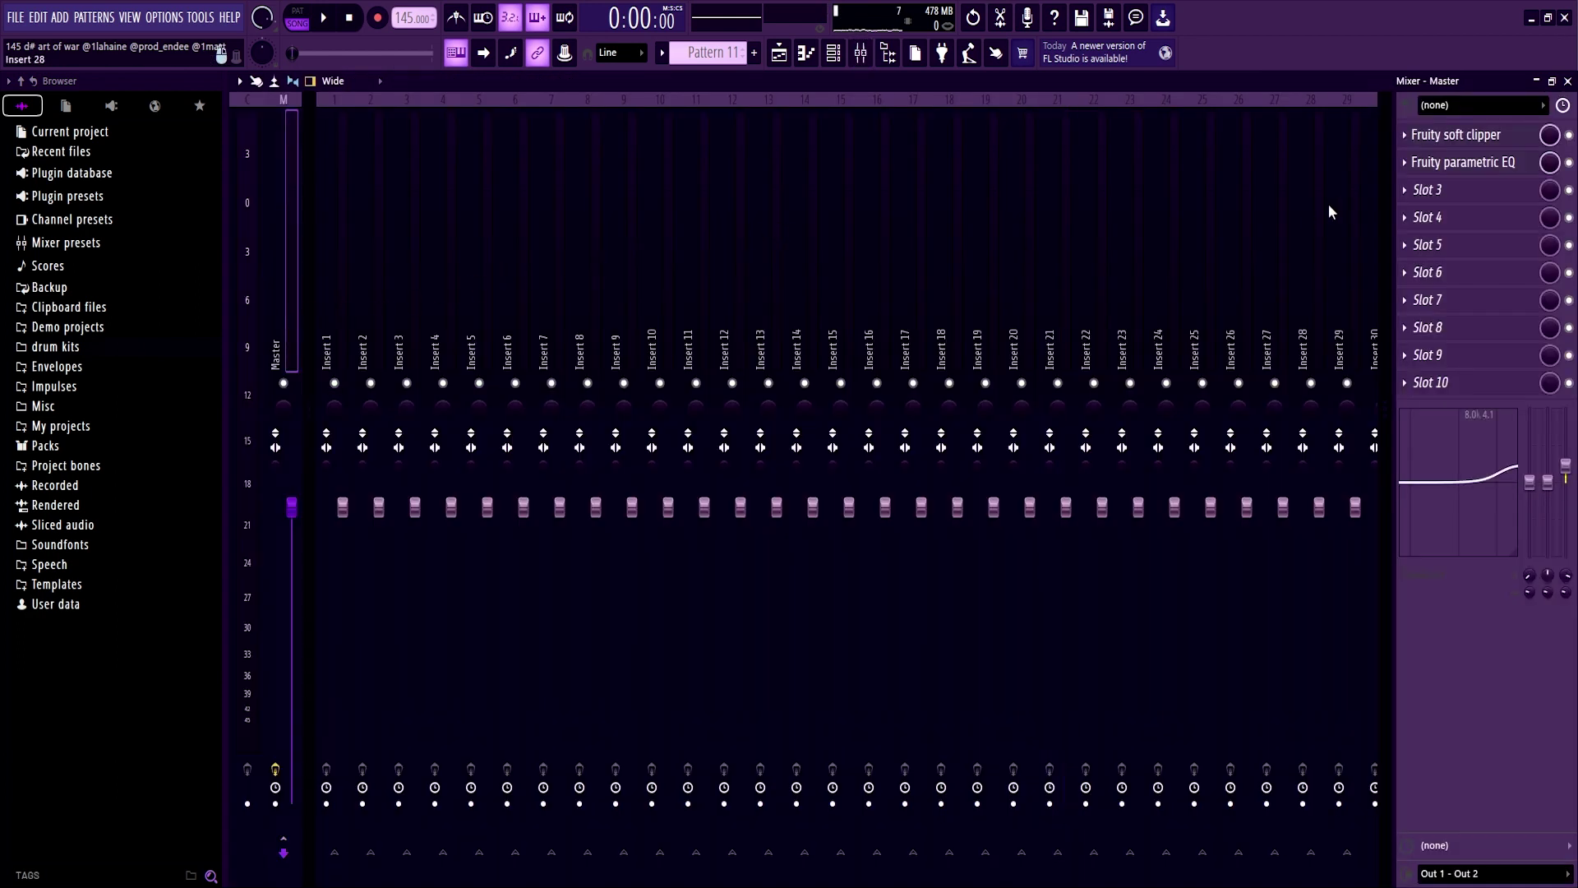
pyautogui.click(331, 300)
pyautogui.click(407, 294)
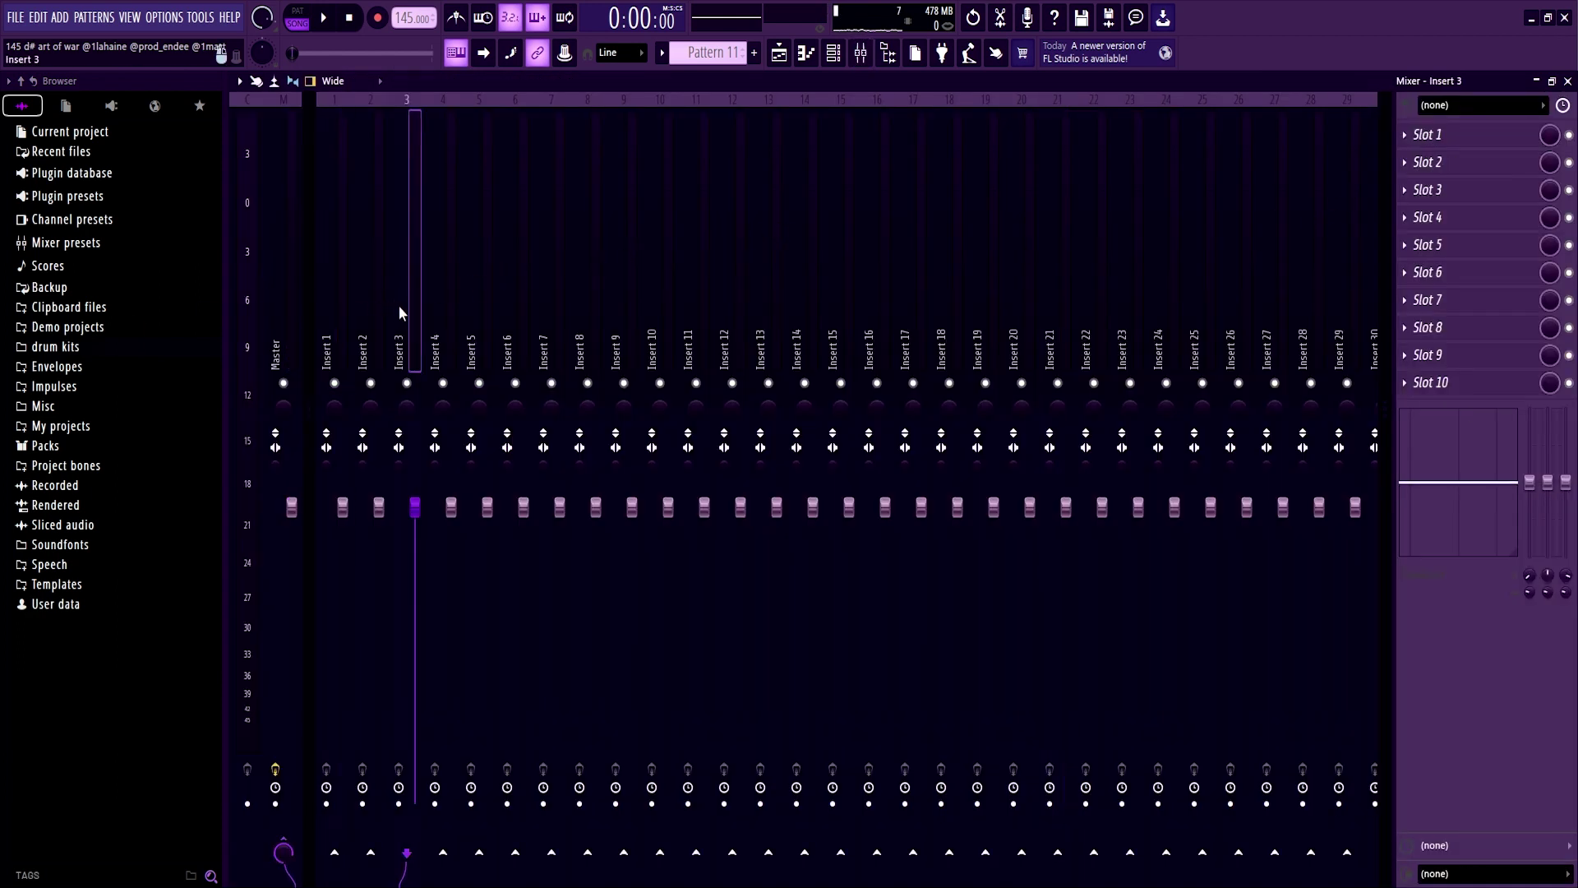
pyautogui.click(448, 306)
pyautogui.click(484, 308)
pyautogui.click(549, 304)
pyautogui.click(663, 306)
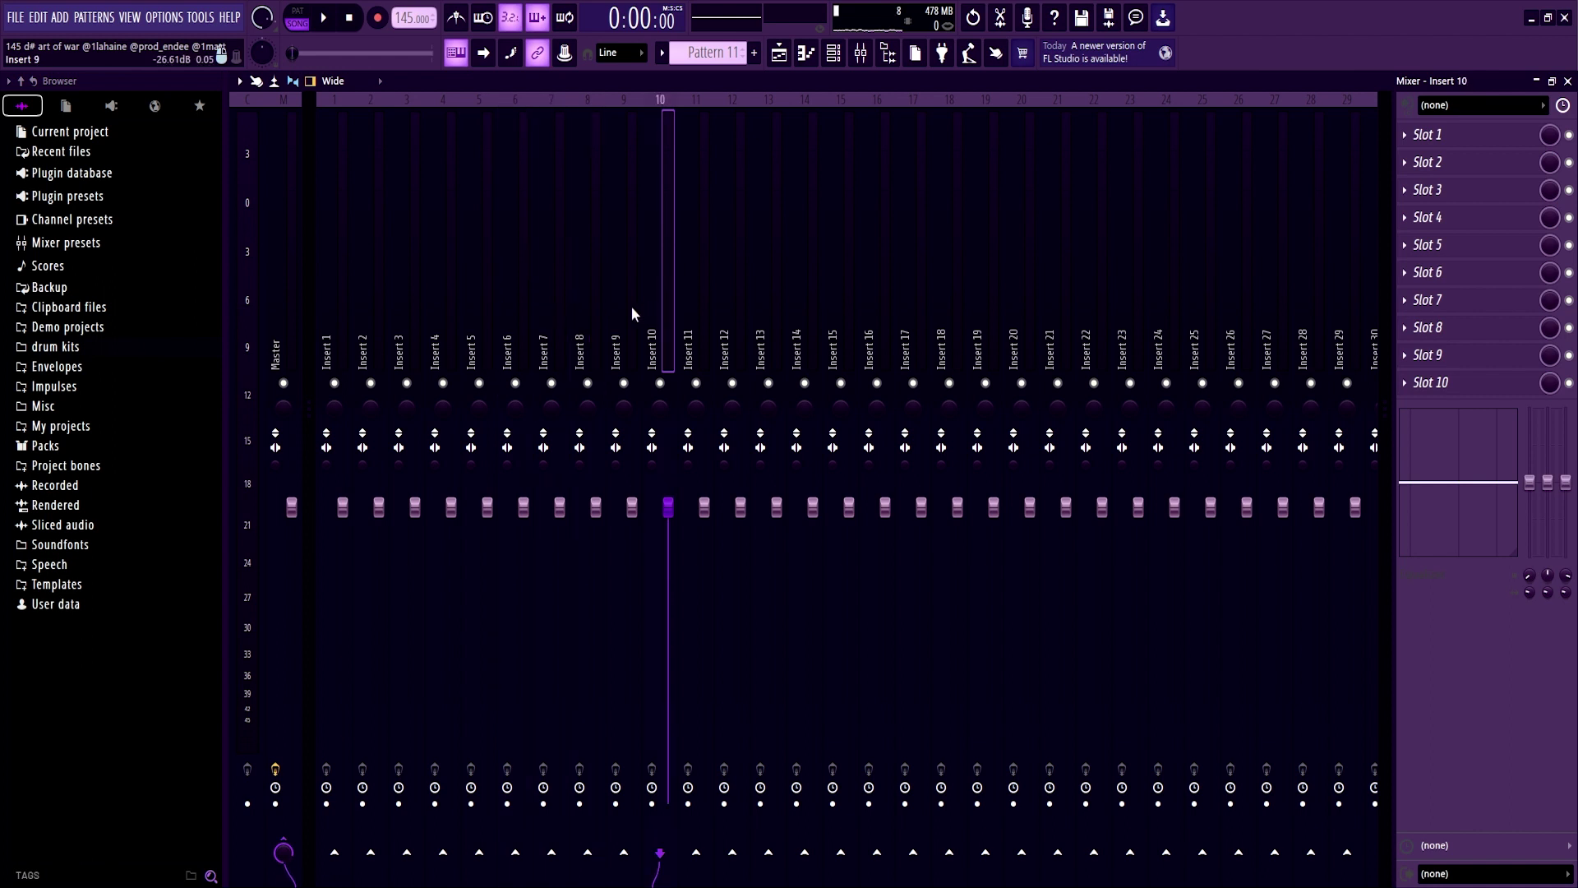
pyautogui.click(847, 308)
pyautogui.click(955, 308)
pyautogui.click(846, 308)
pyautogui.click(740, 321)
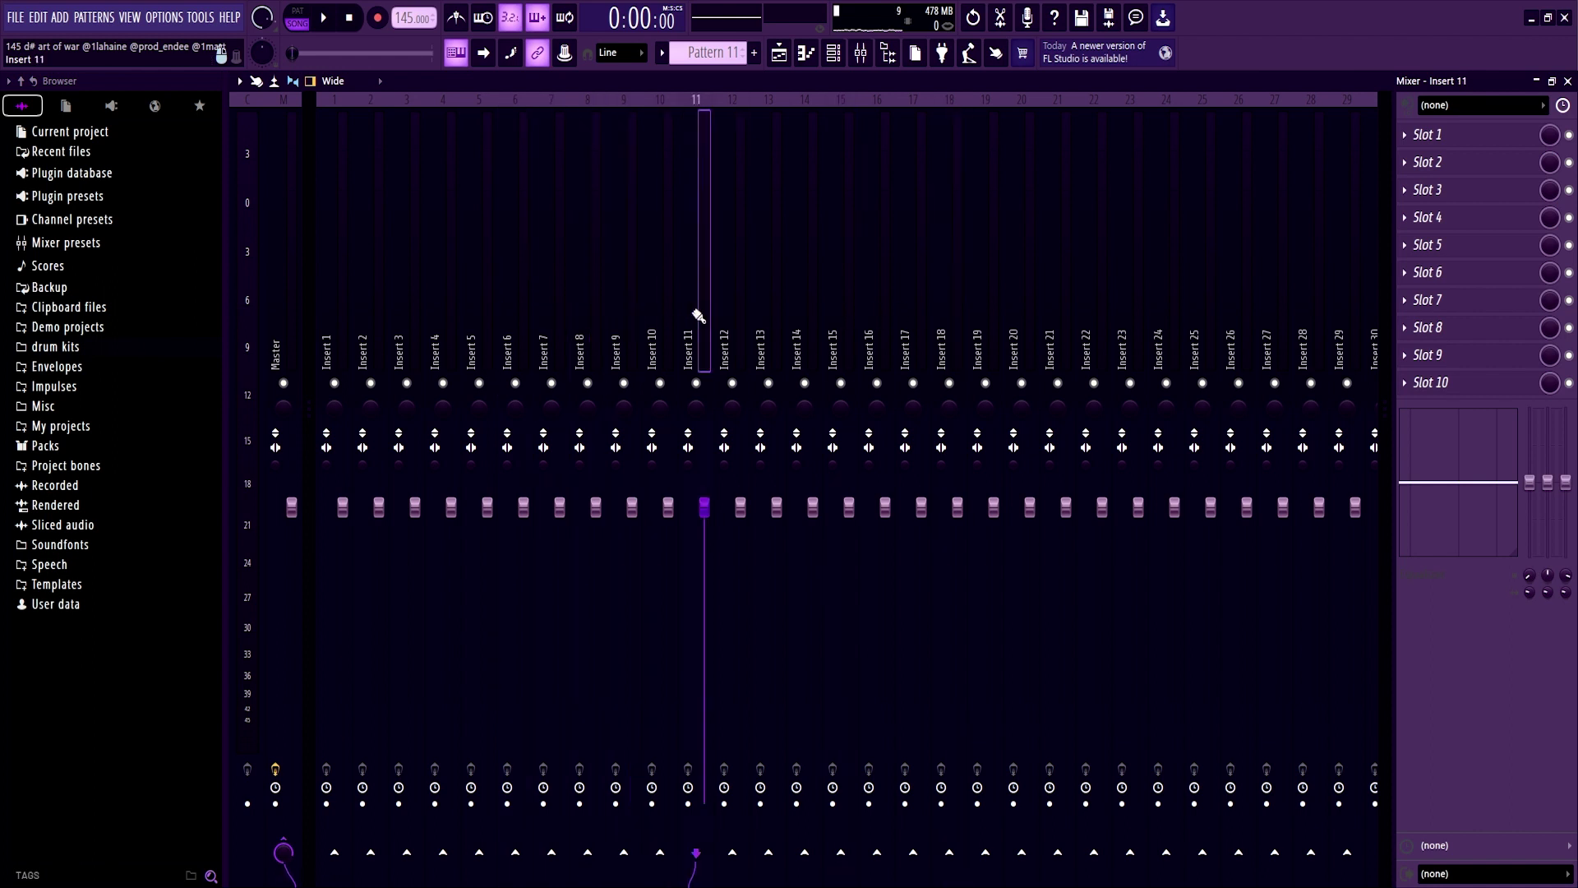
pyautogui.press('F5')
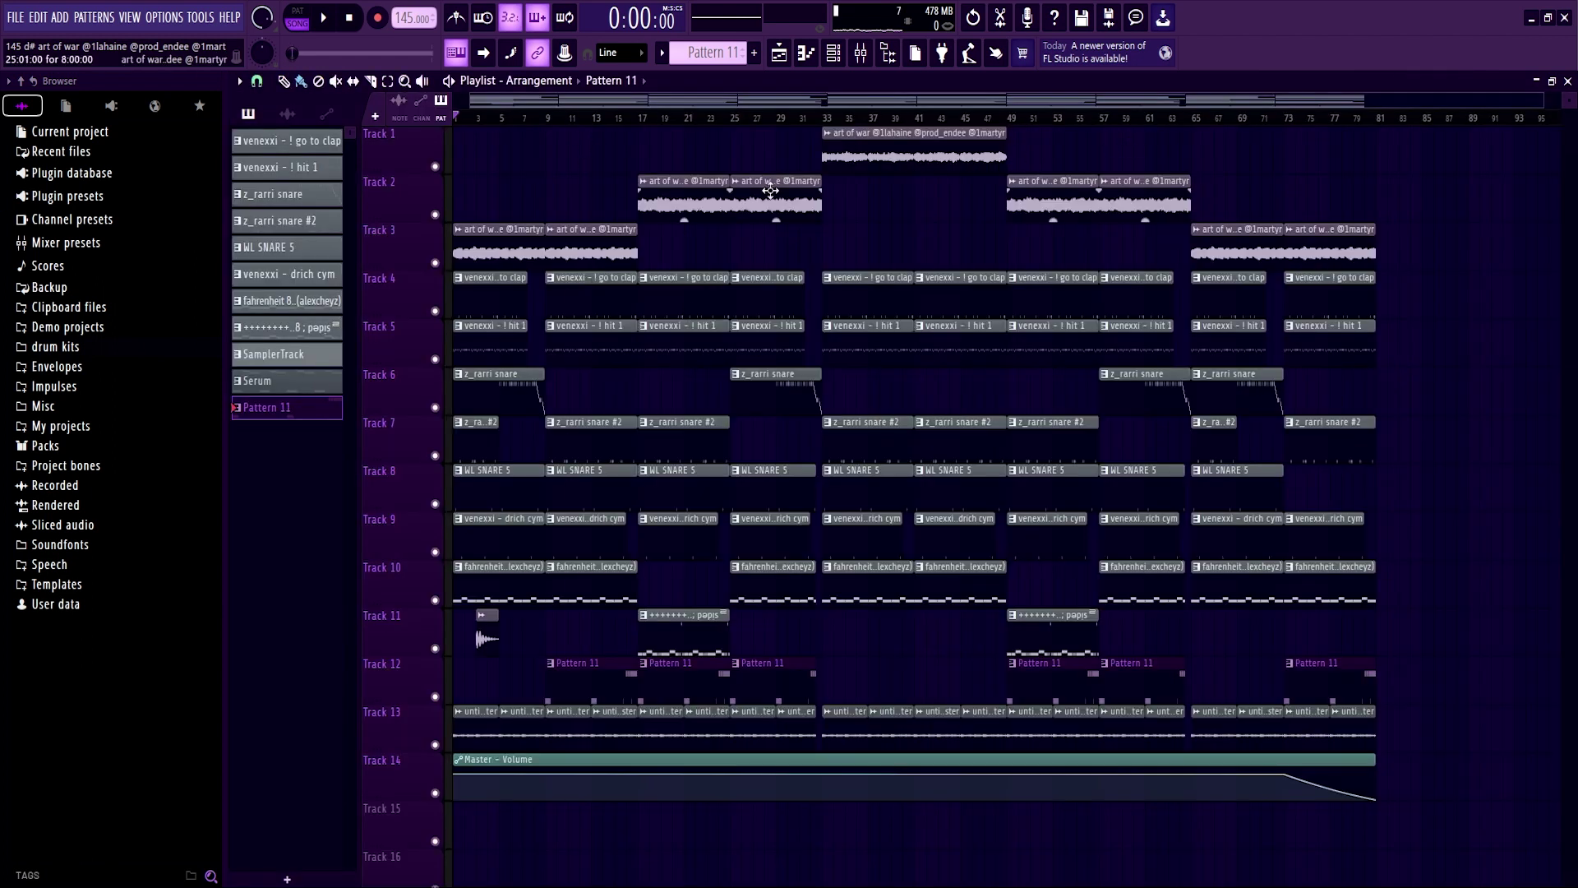